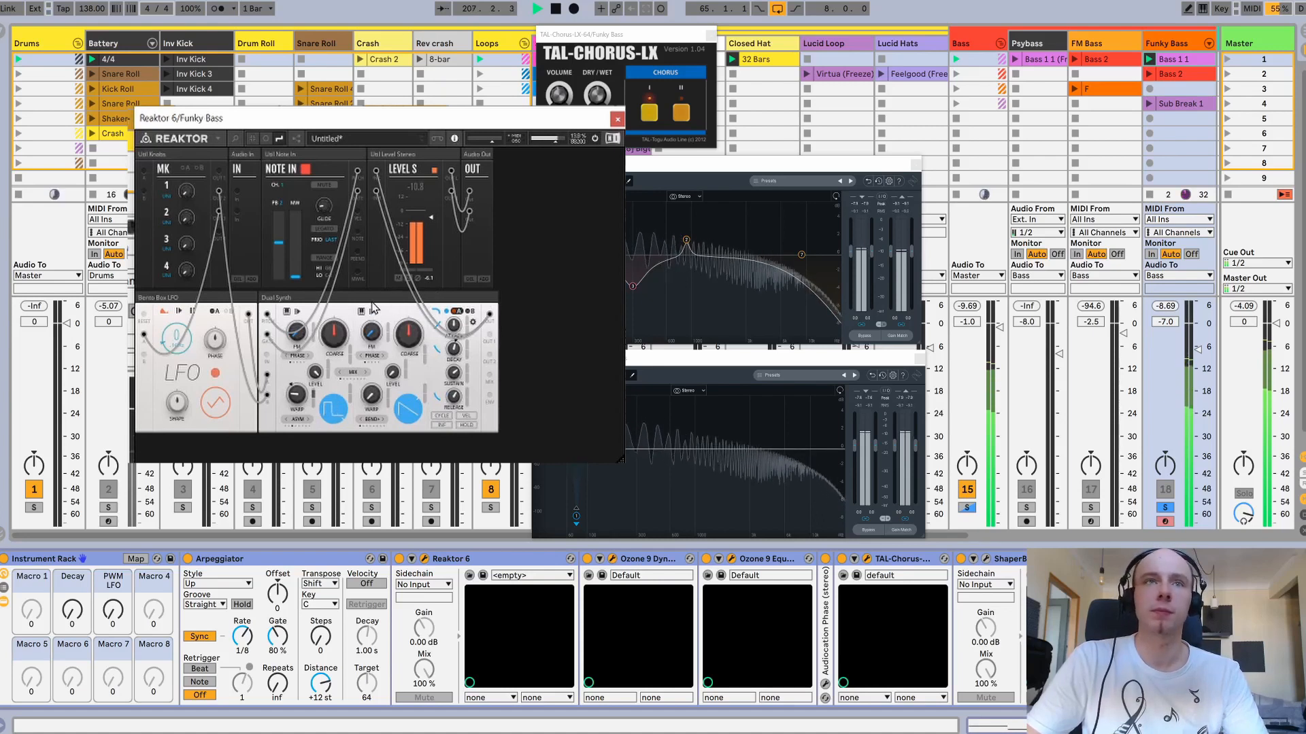
Step: Audition the Funky Bass with TAL-Chorus toggled, and play its Bass 1 1 clip unsoloed in the full mix
mouse_move(372, 307)
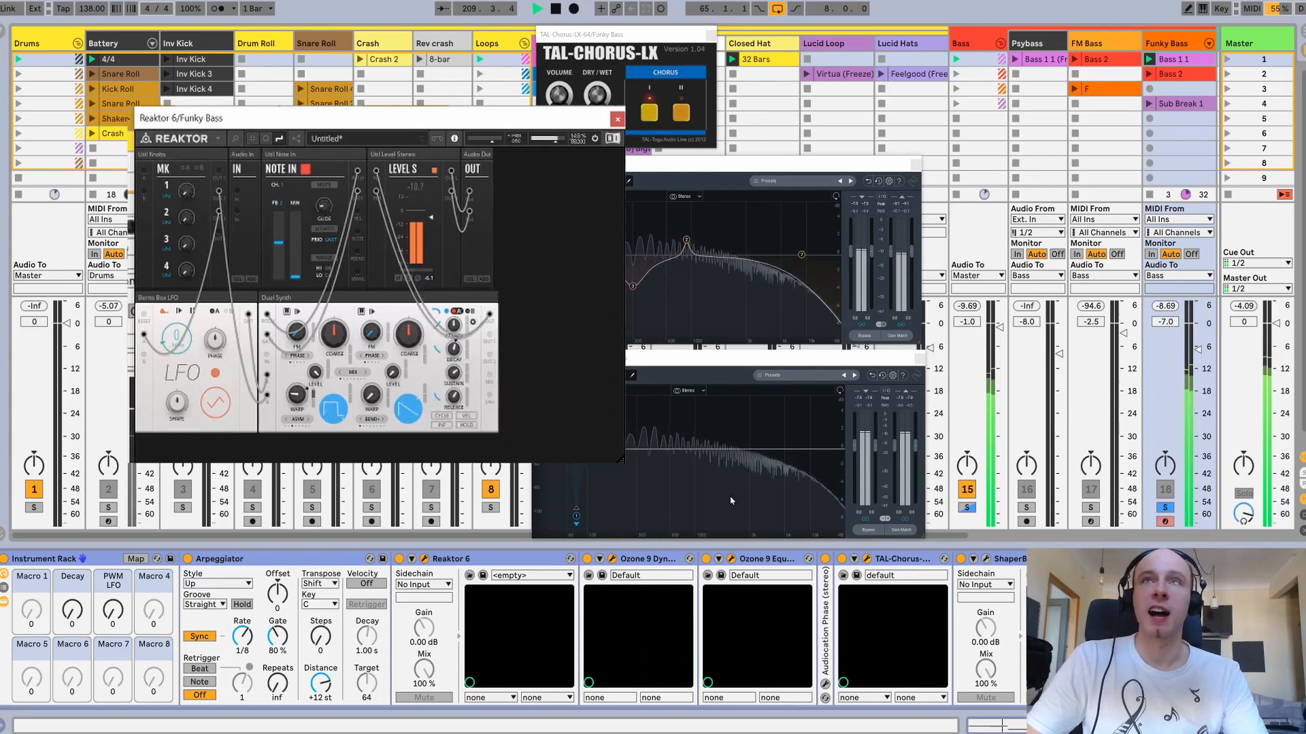
left_click(843, 559)
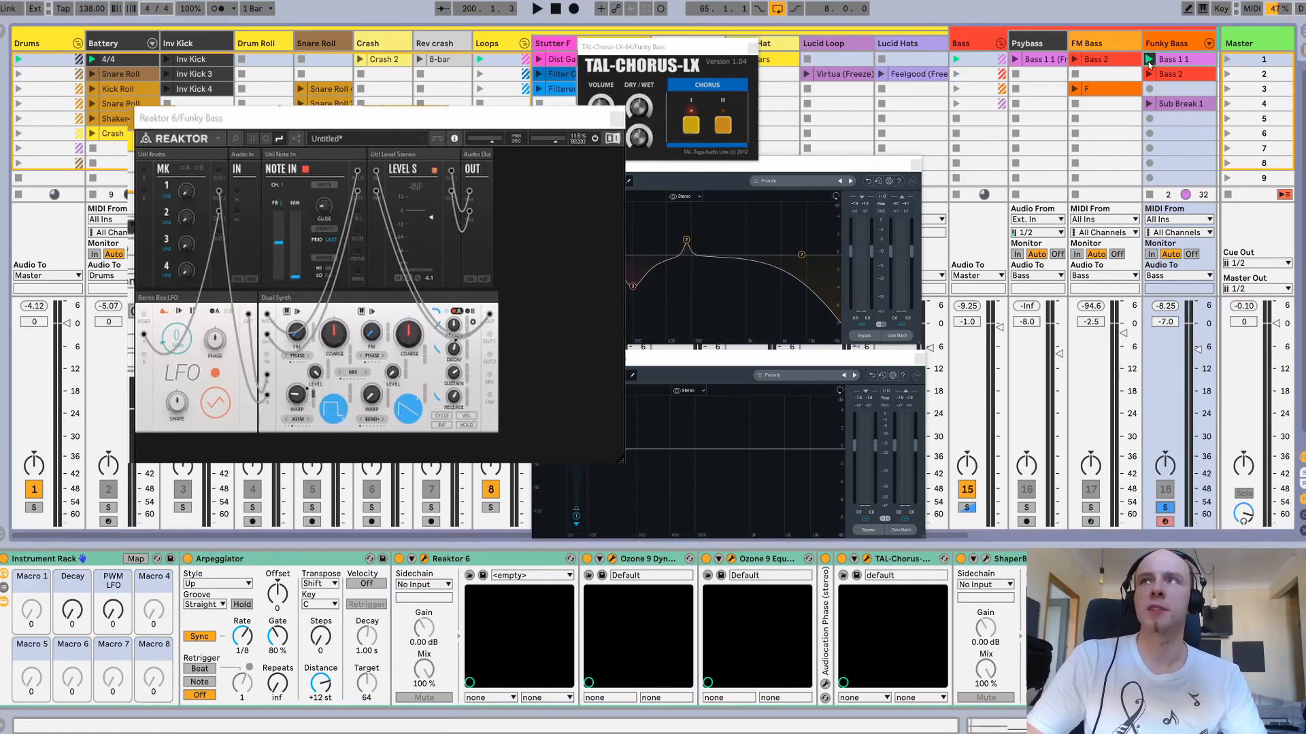
left_click(1148, 59)
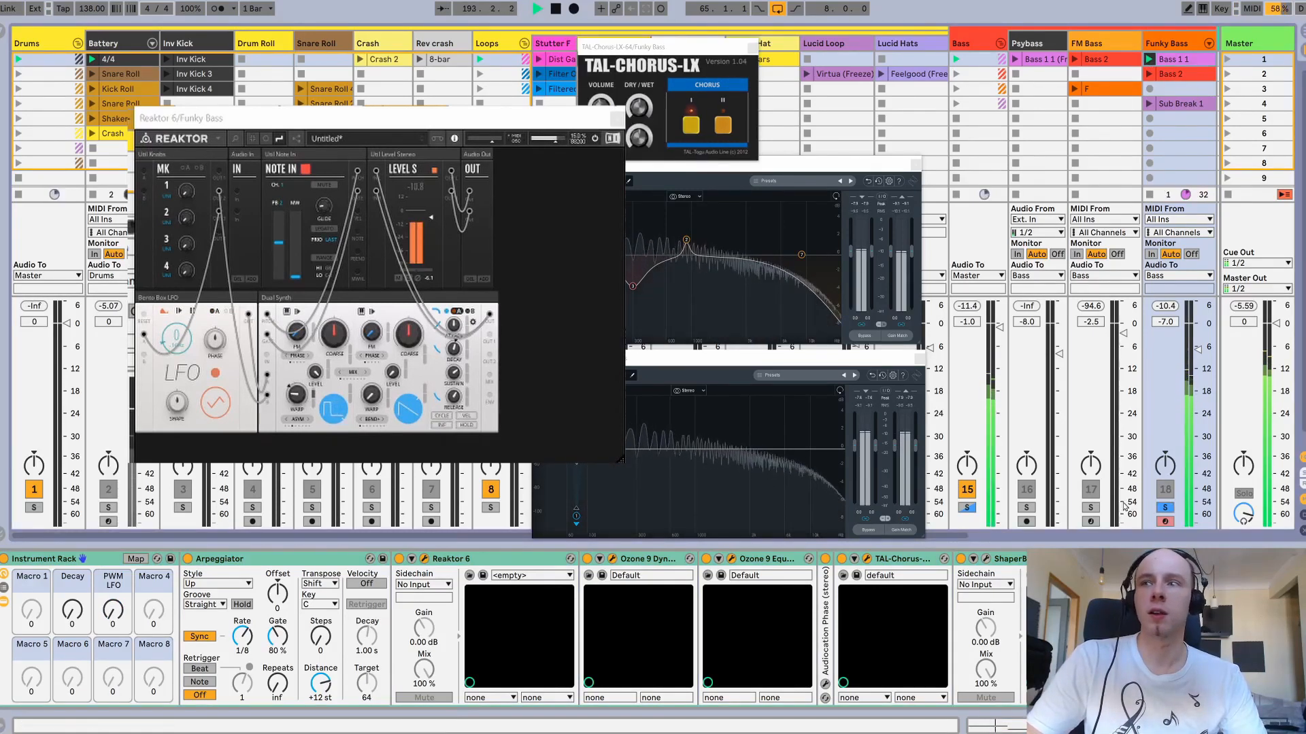
left_click(1166, 507)
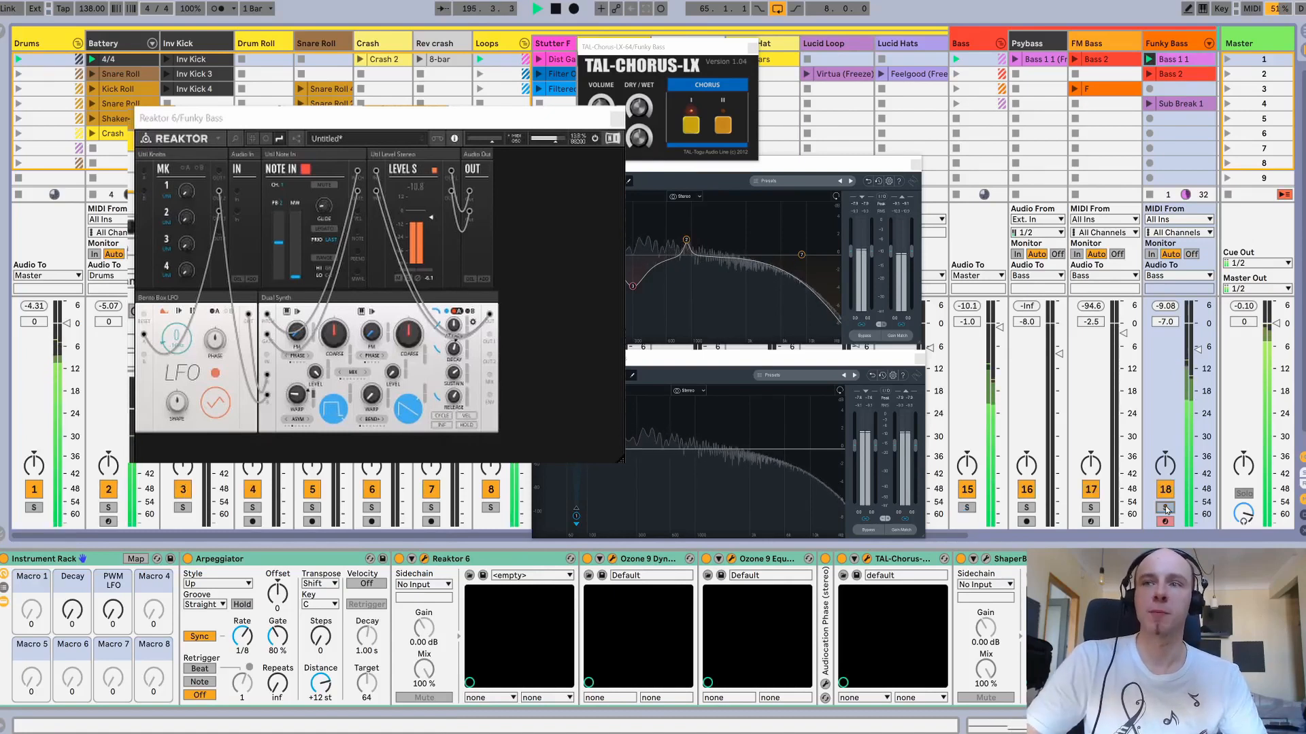
Step: Review the ShaperBox 2 volume curve on the Funky Bass, toggle the effect to compare, and close its window with playback stopped
left_click(986, 559)
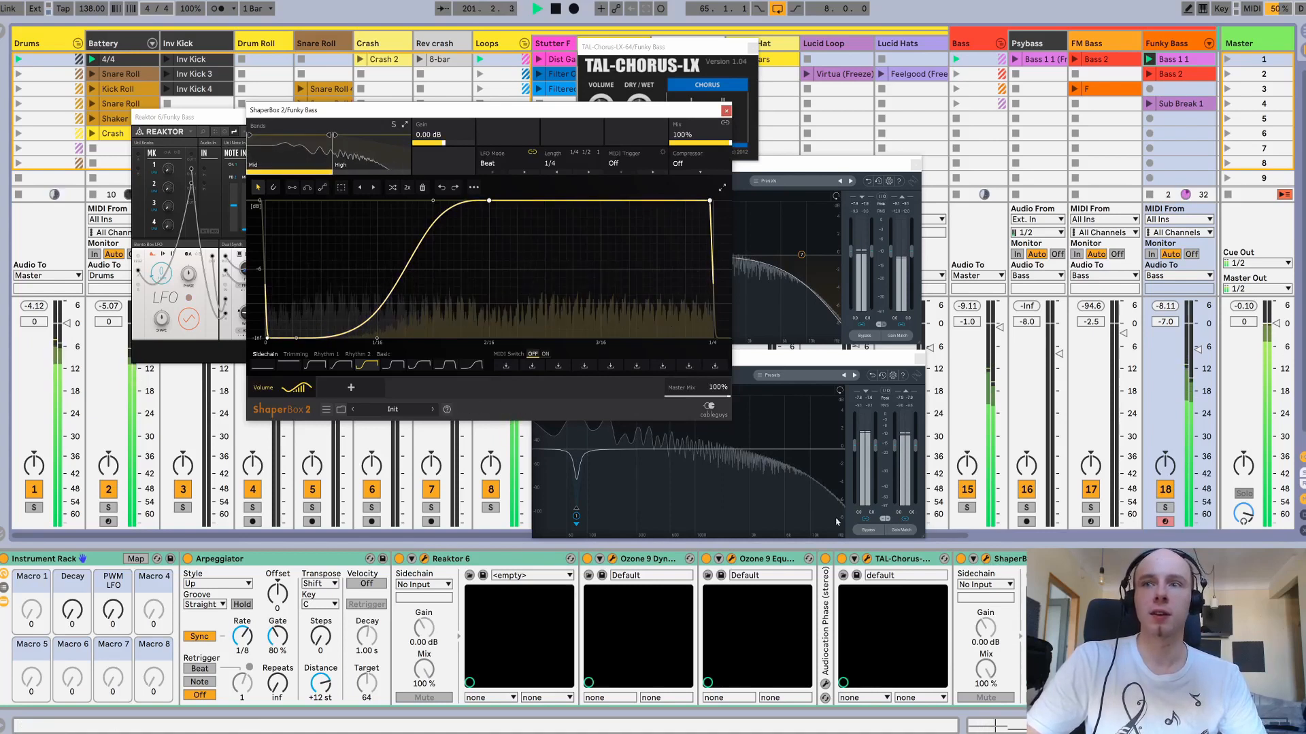
left_click(962, 559)
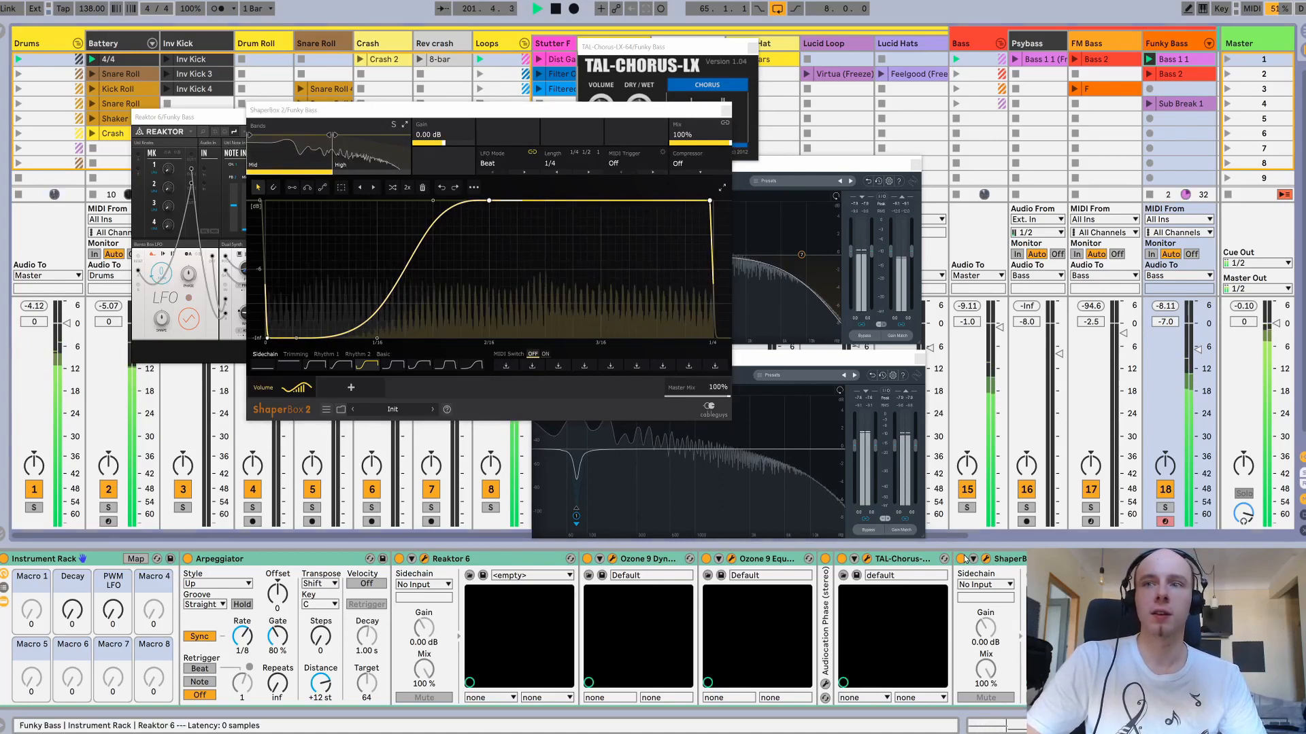
left_click(726, 111)
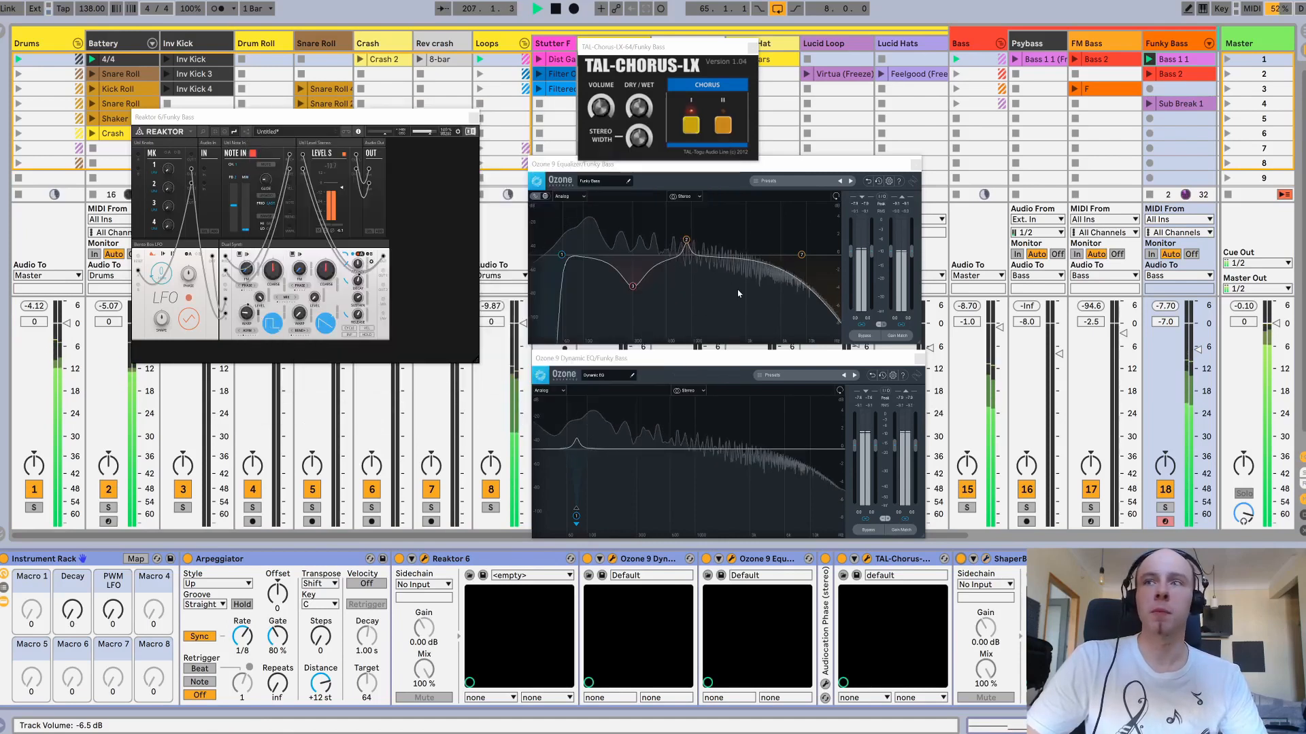
key("space")
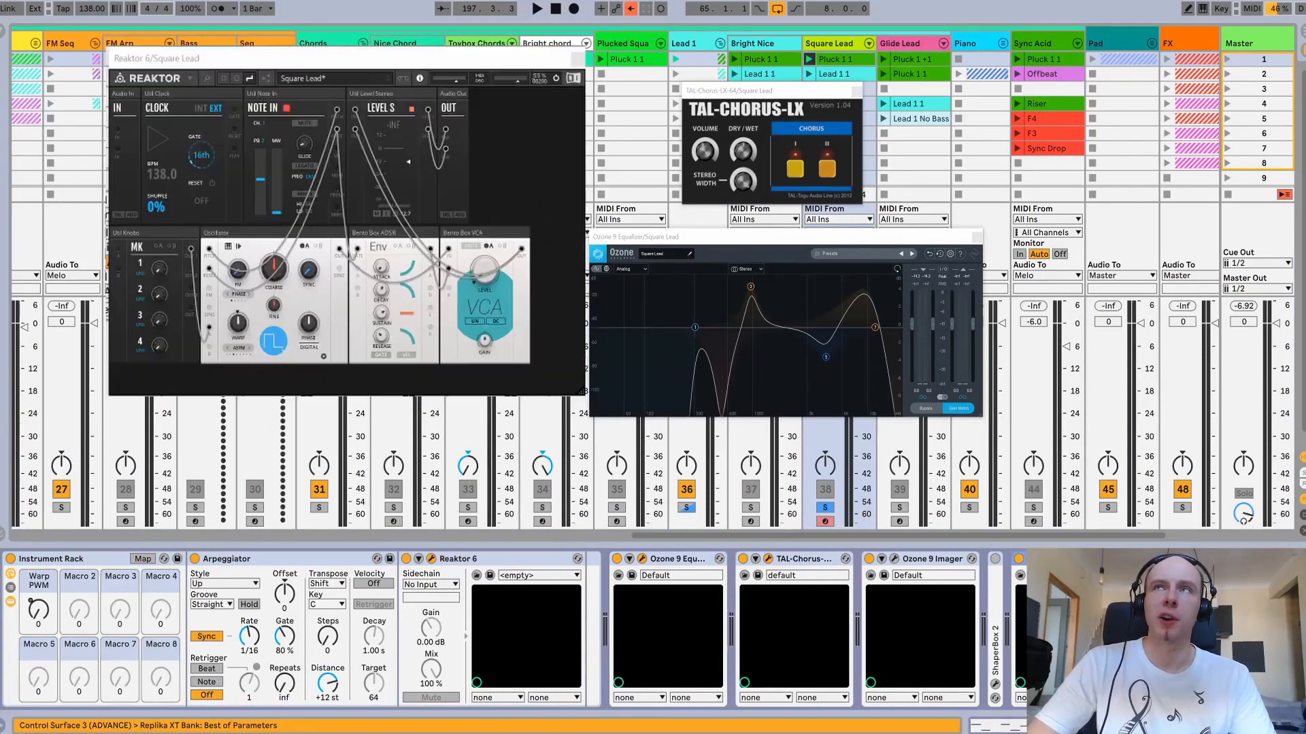
Step: Play the Square Lead's Pluck 1 1 clip and select modulation A on its Reaktor oscillator, with the track's Instrument Rack selected
left_click(809, 62)
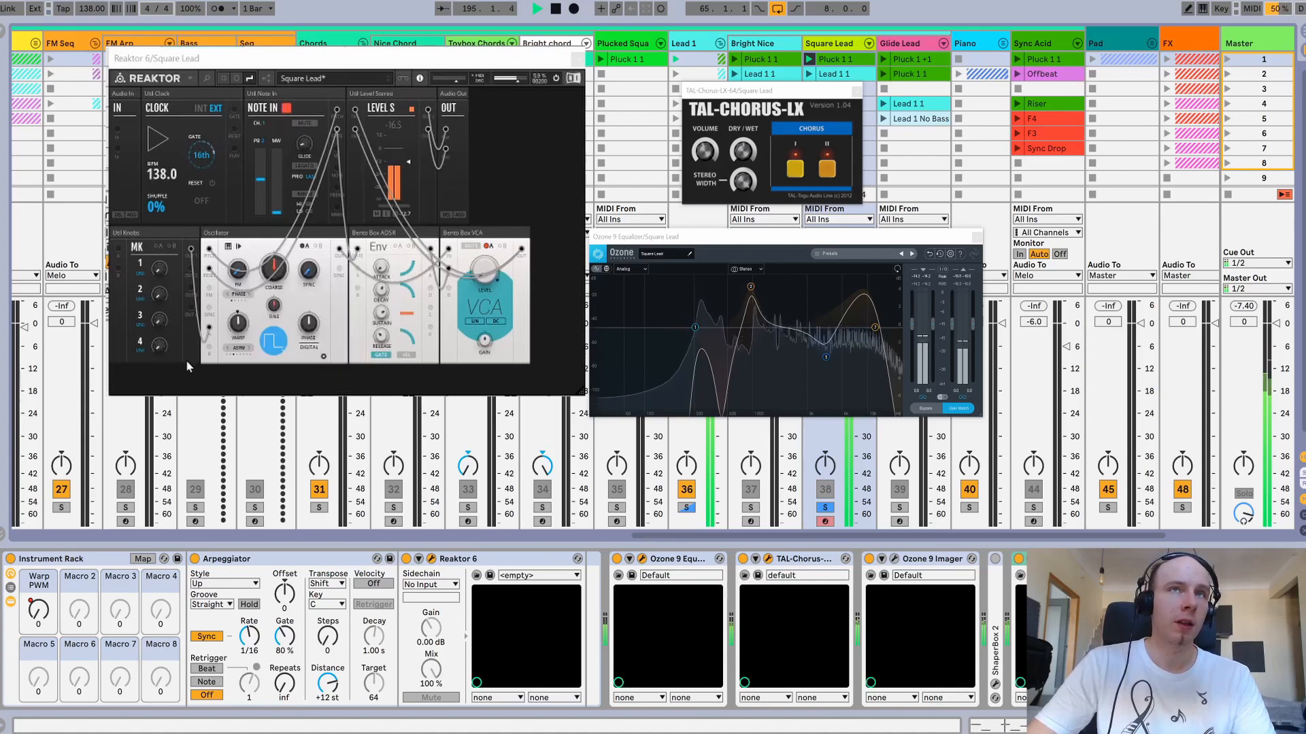
left_click(309, 246)
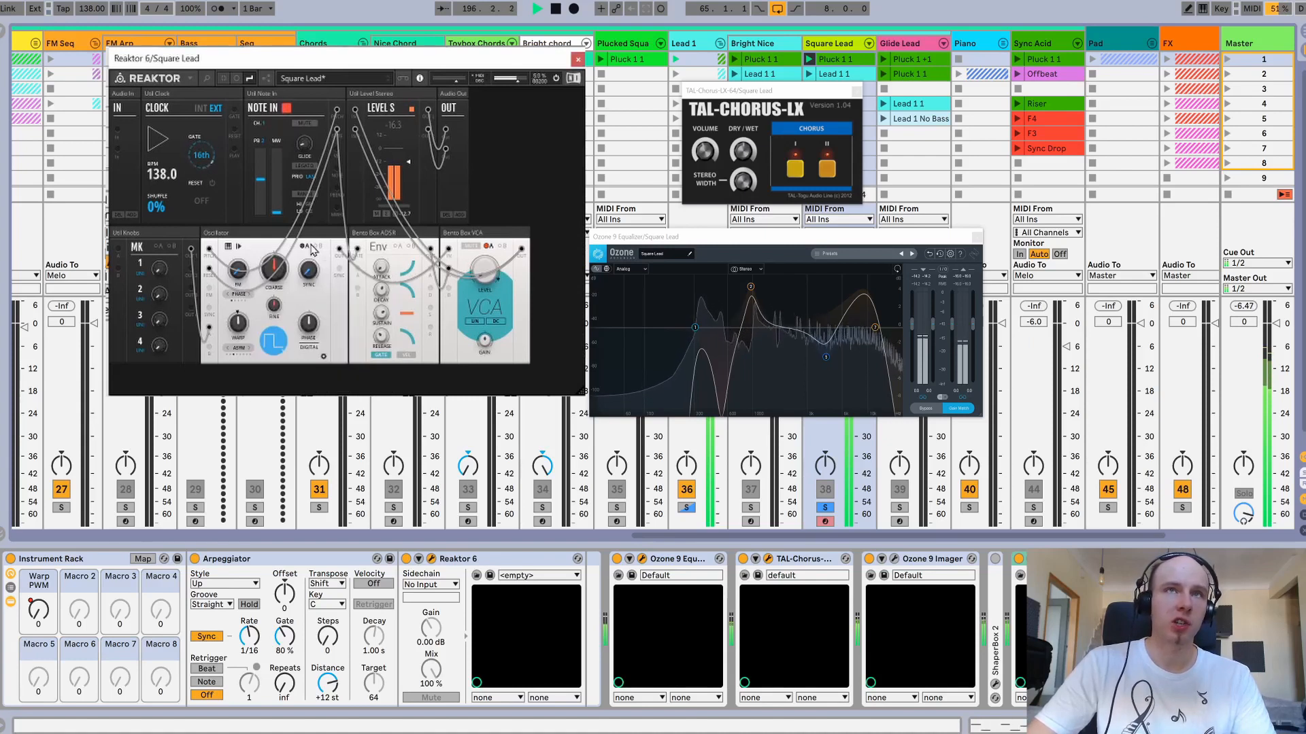
left_click(91, 559)
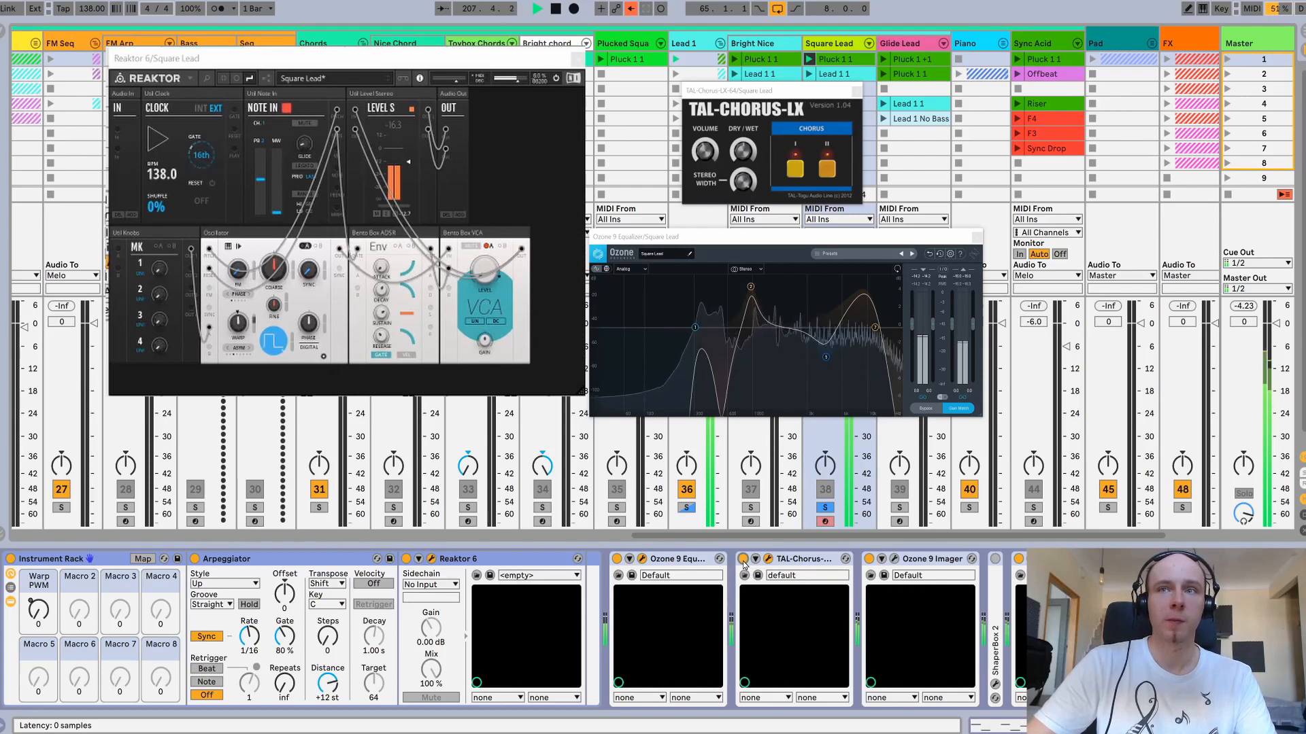
Step: Compare the Square Lead's sound with its Ozone 9 Equalizer bypassed and active
left_click(925, 409)
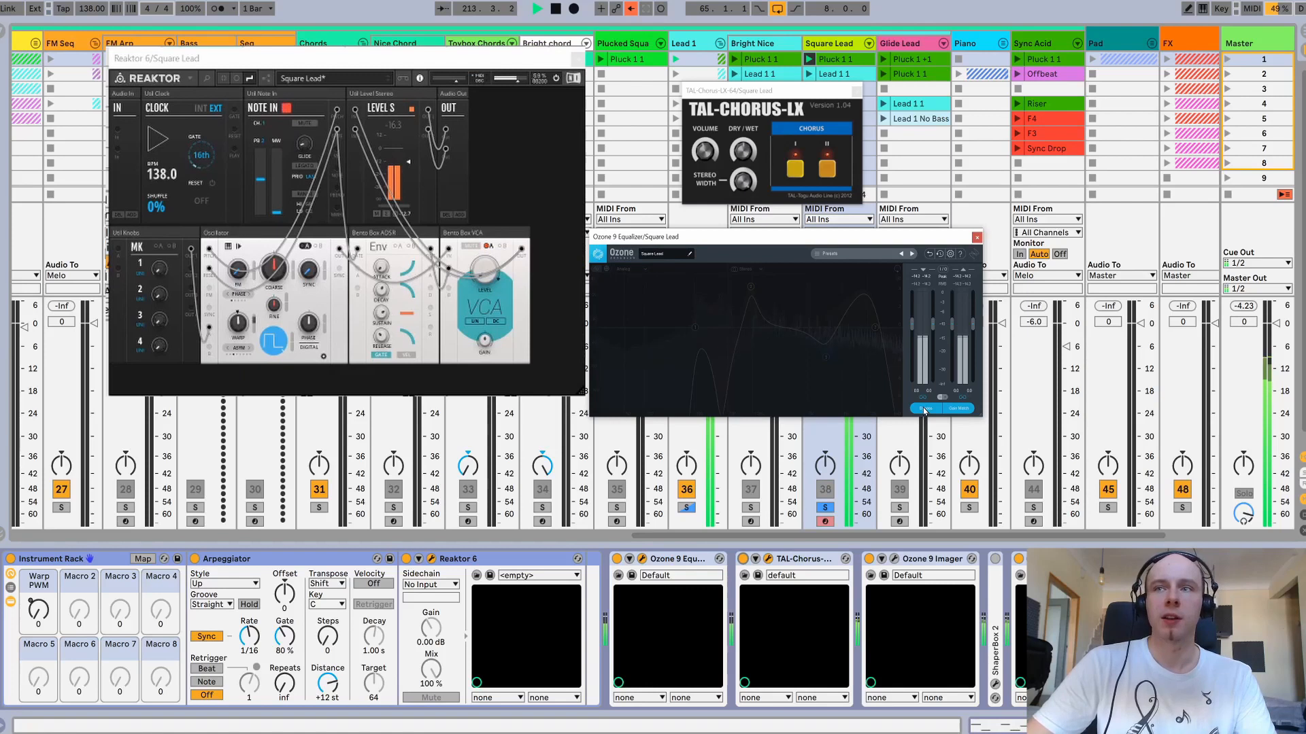
left_click(924, 409)
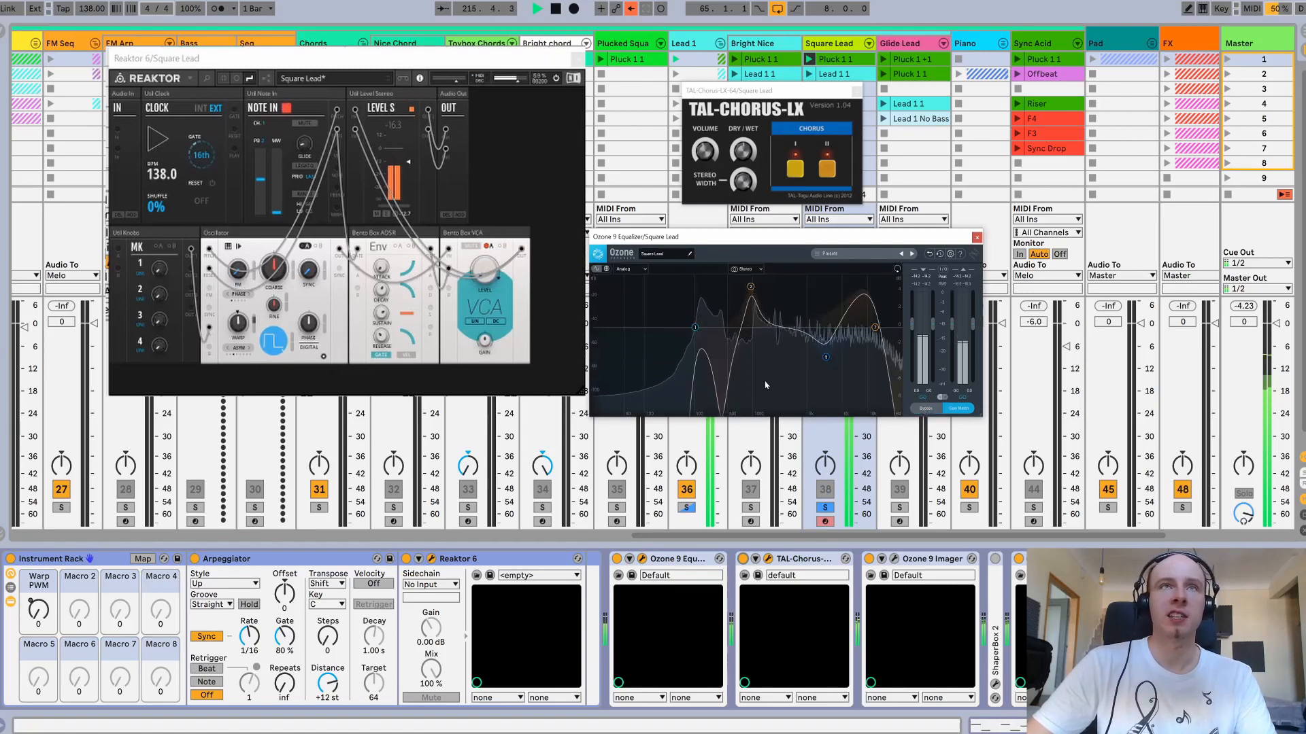
Step: Try the glide knob in the Square Lead's Reaktor Note In block, and unsolo the track before stopping playback
left_click(308, 146)
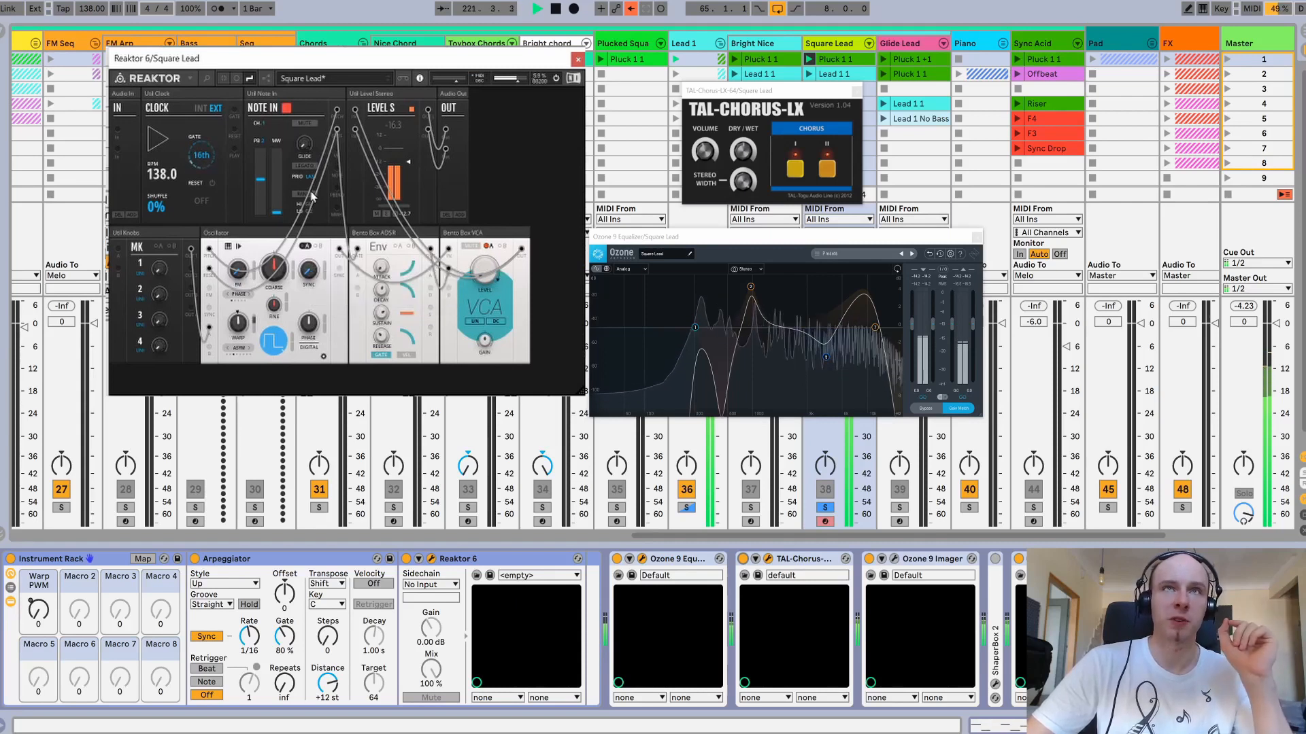
left_click_drag(312, 139, 308, 132)
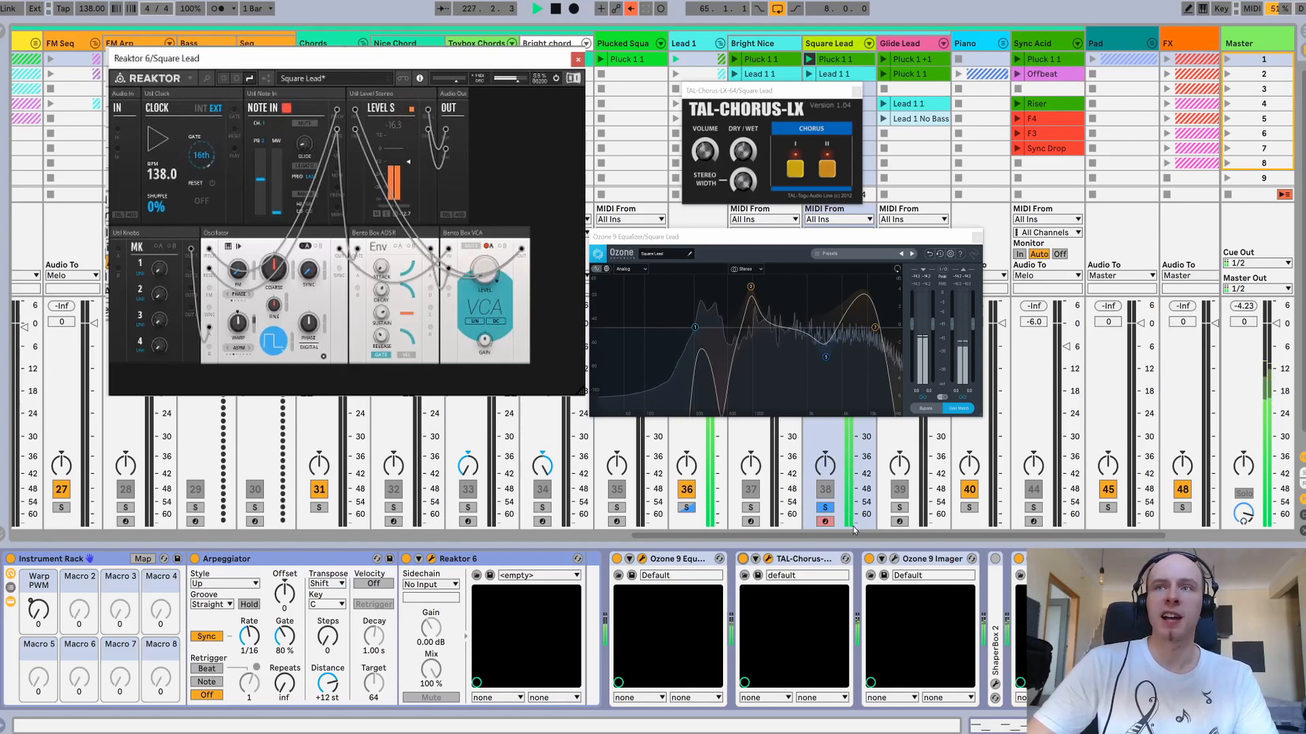
left_click(826, 508)
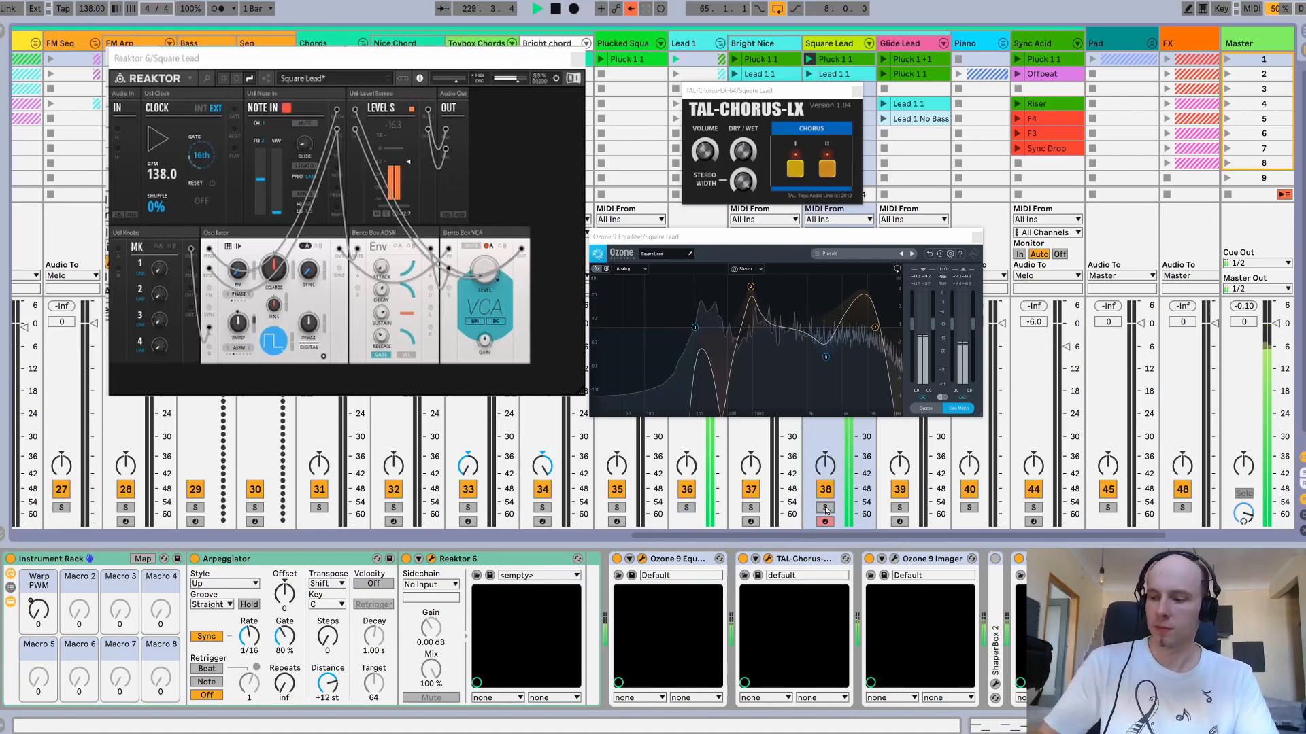
key("space")
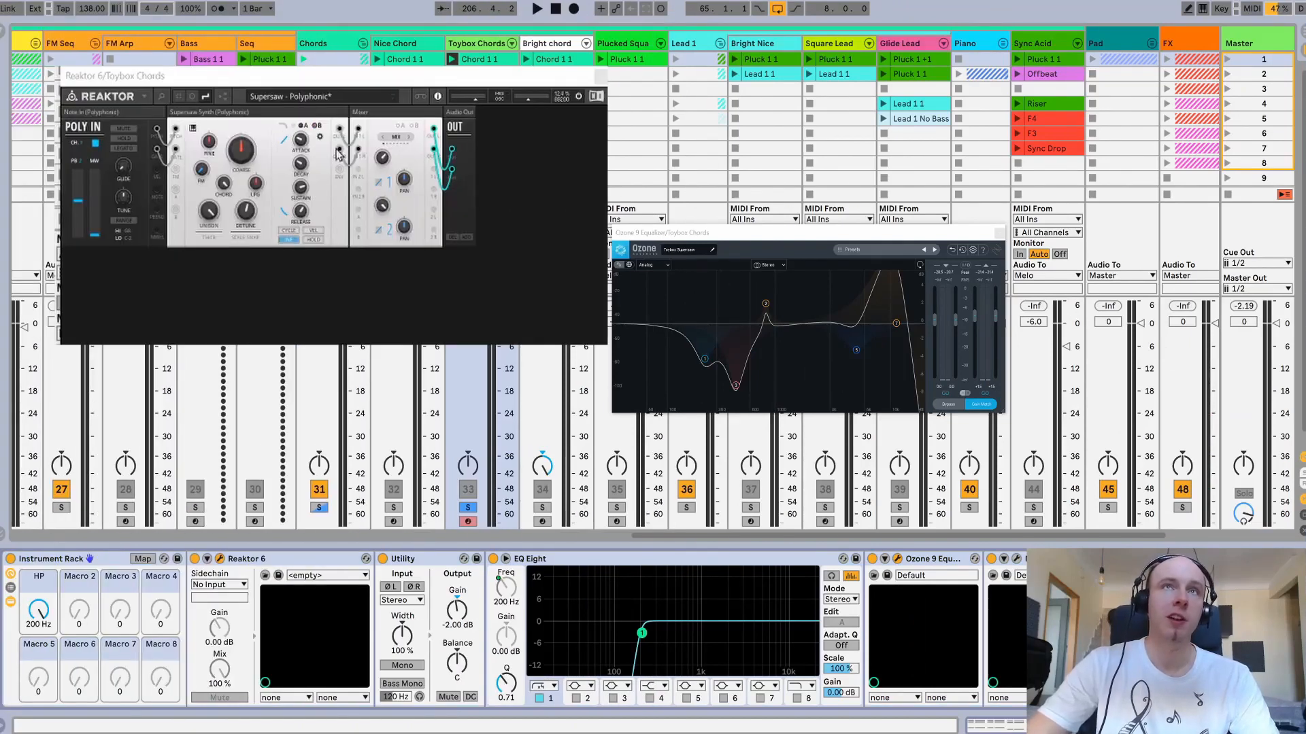
Step: Play the Toybox Chords track's Chord 1 1 clip and switch off its EQ Eight high-pass filter
mouse_move(271, 117)
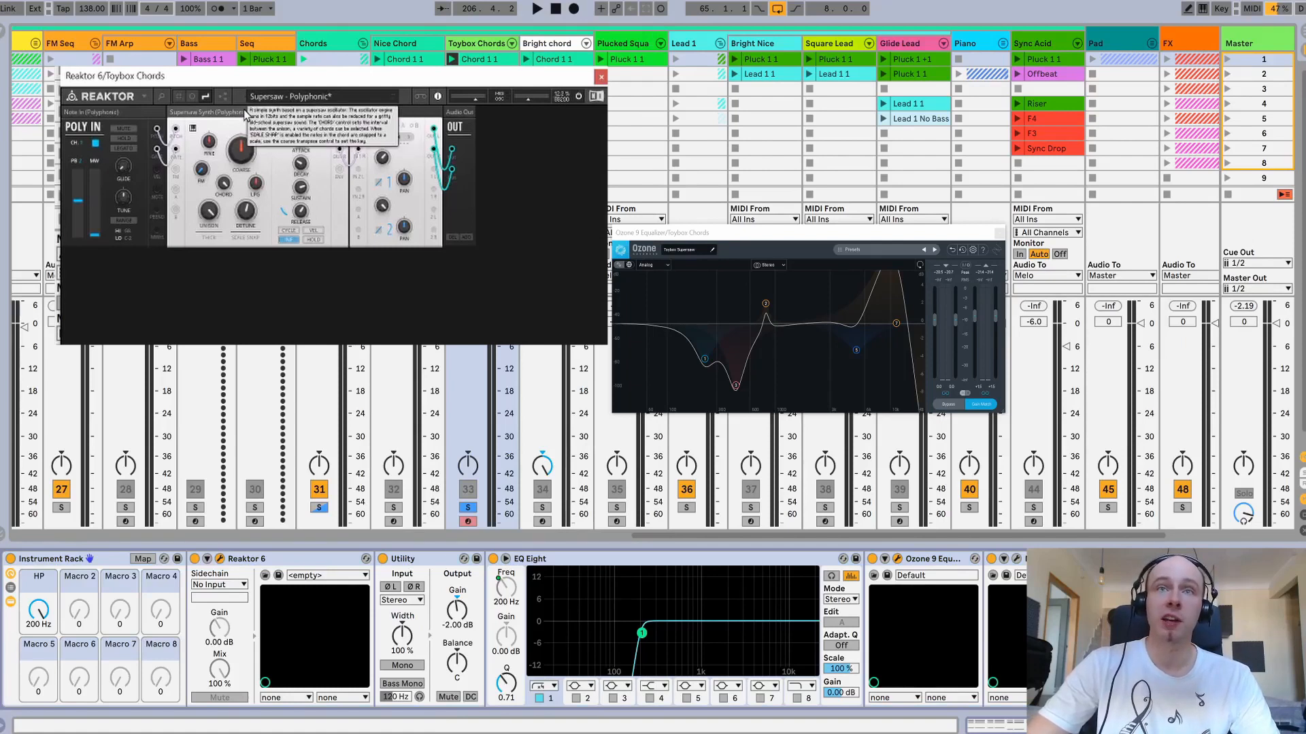
left_click(452, 60)
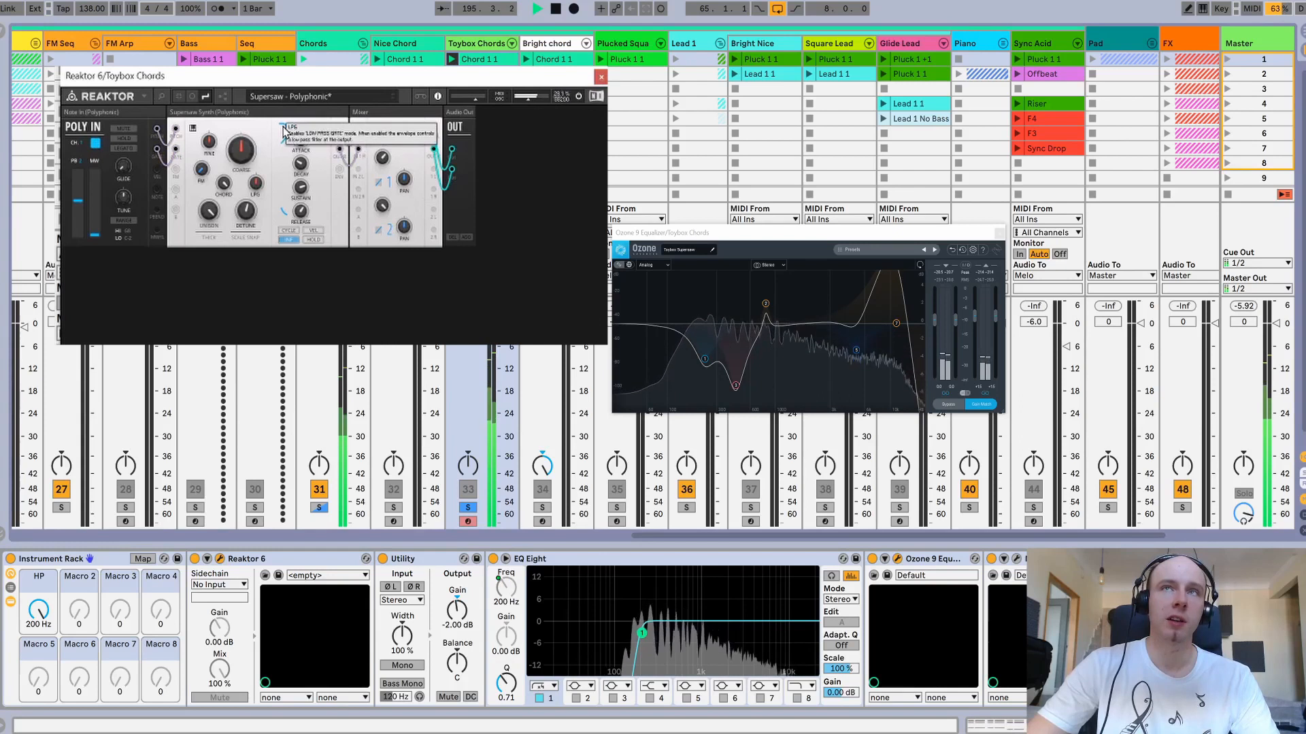
left_click(493, 559)
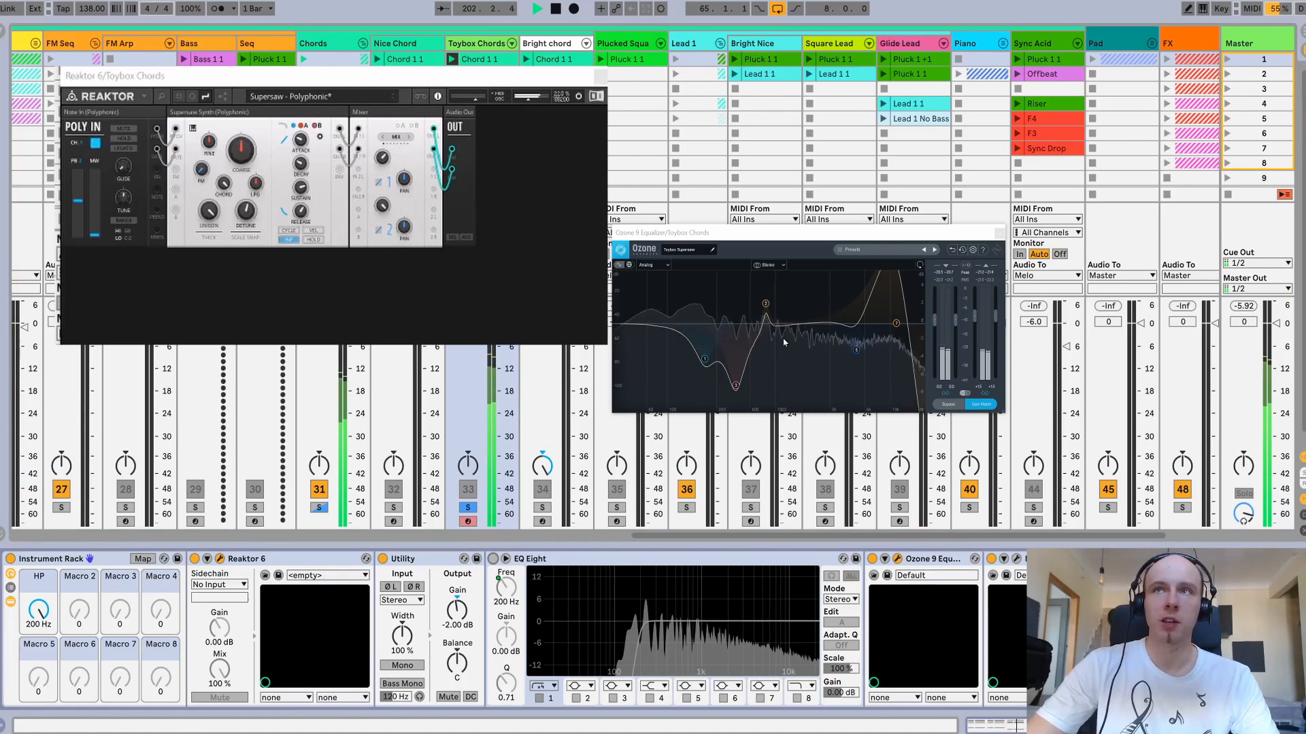
Step: Compare the Toybox Chords with the Ozone 9 Equalizer bypassed and active, and inspect the Neutron 3 Transient Shaper
left_click(947, 406)
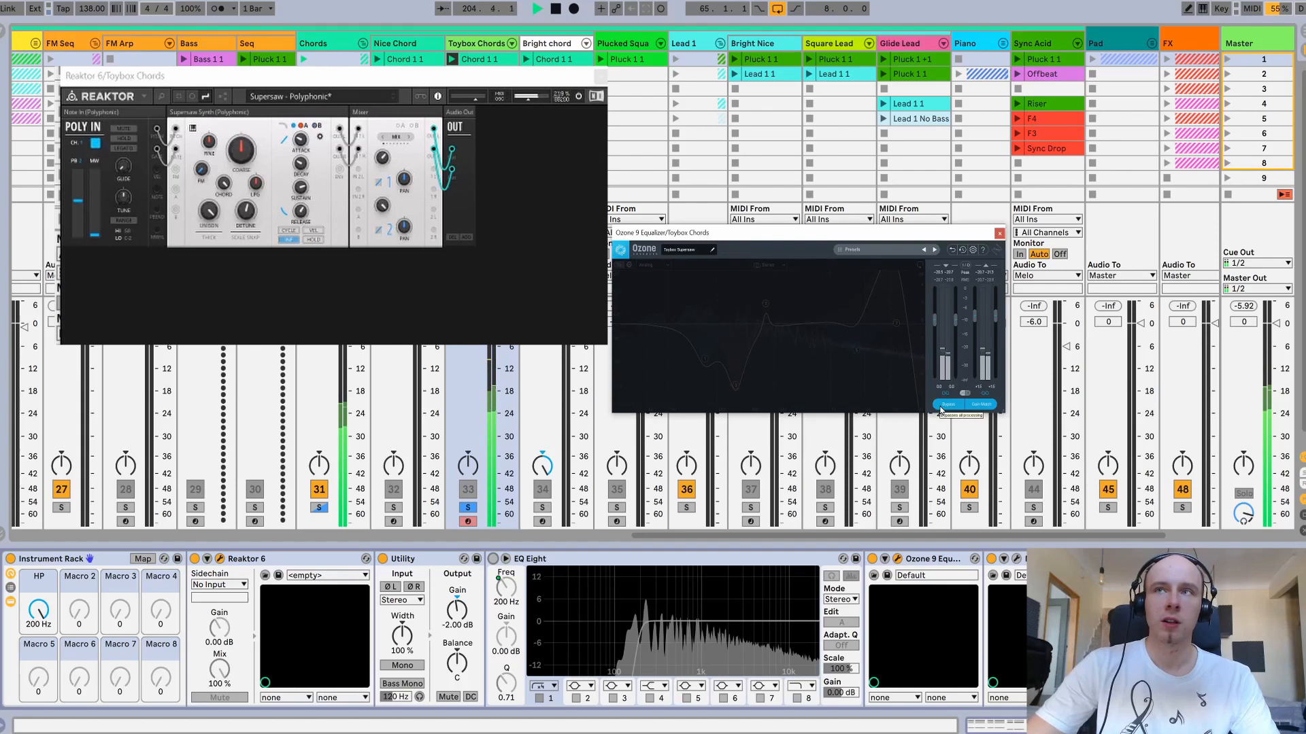
left_click(940, 407)
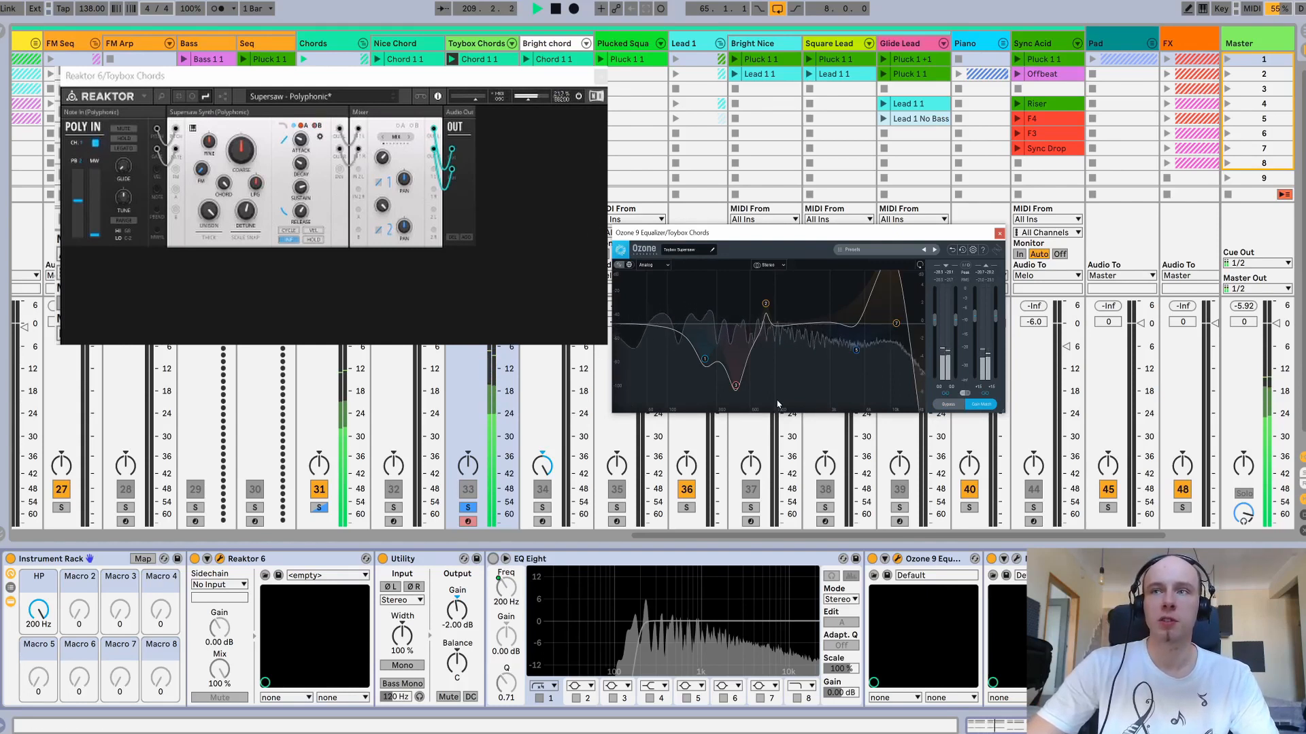
left_click(1016, 559)
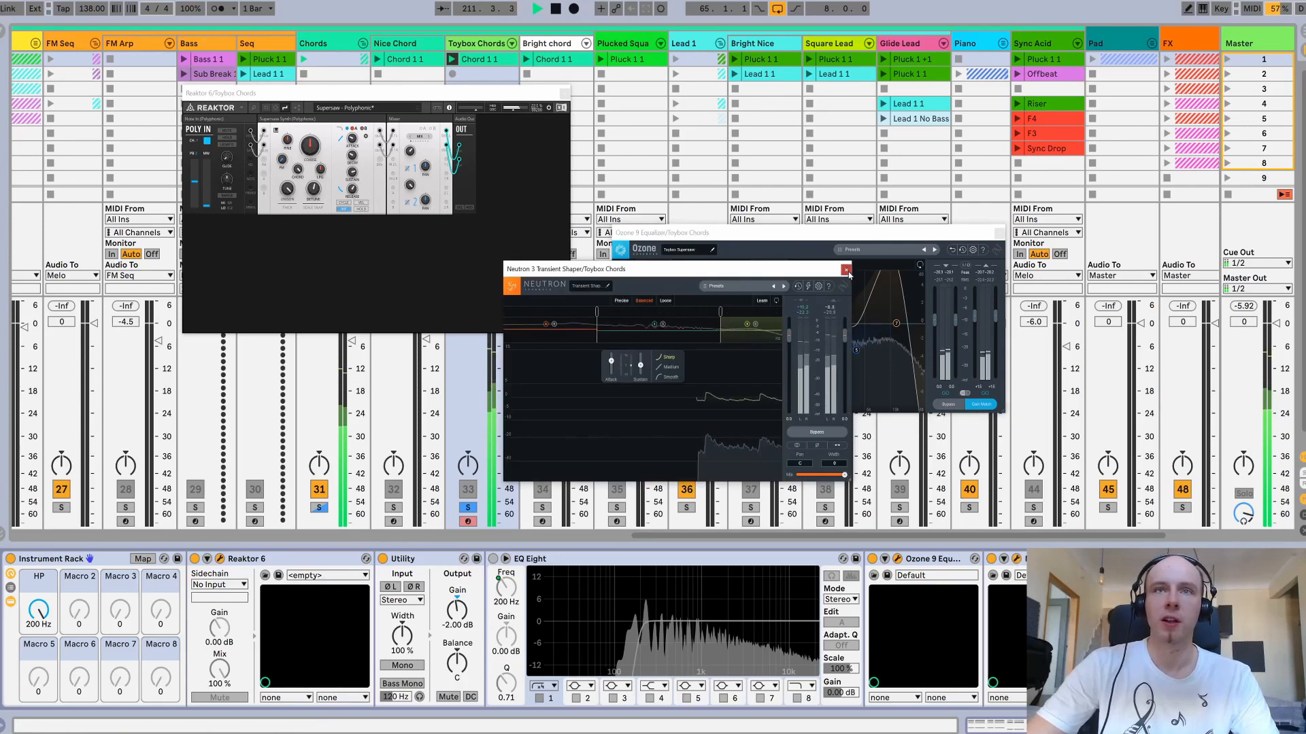
left_click(846, 270)
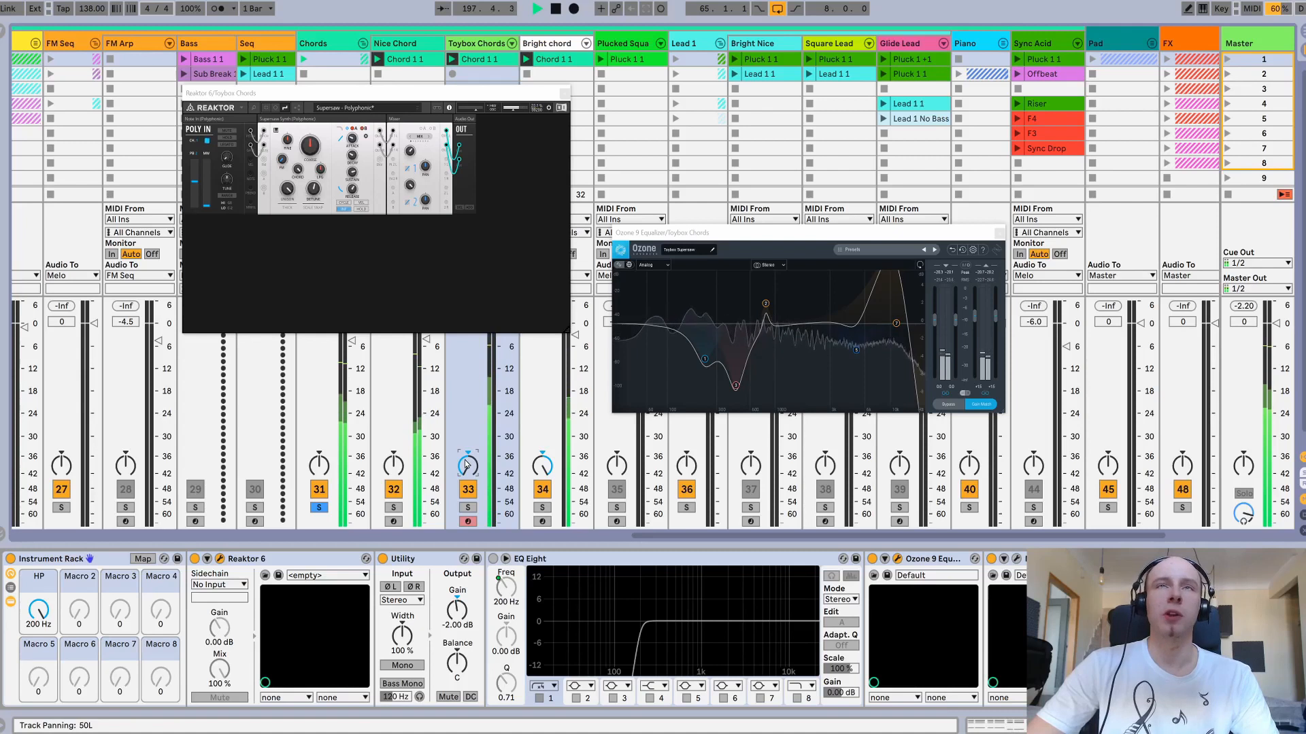
Step: Solo the Toybox Chords track and reset its panning to center
left_click(468, 507)
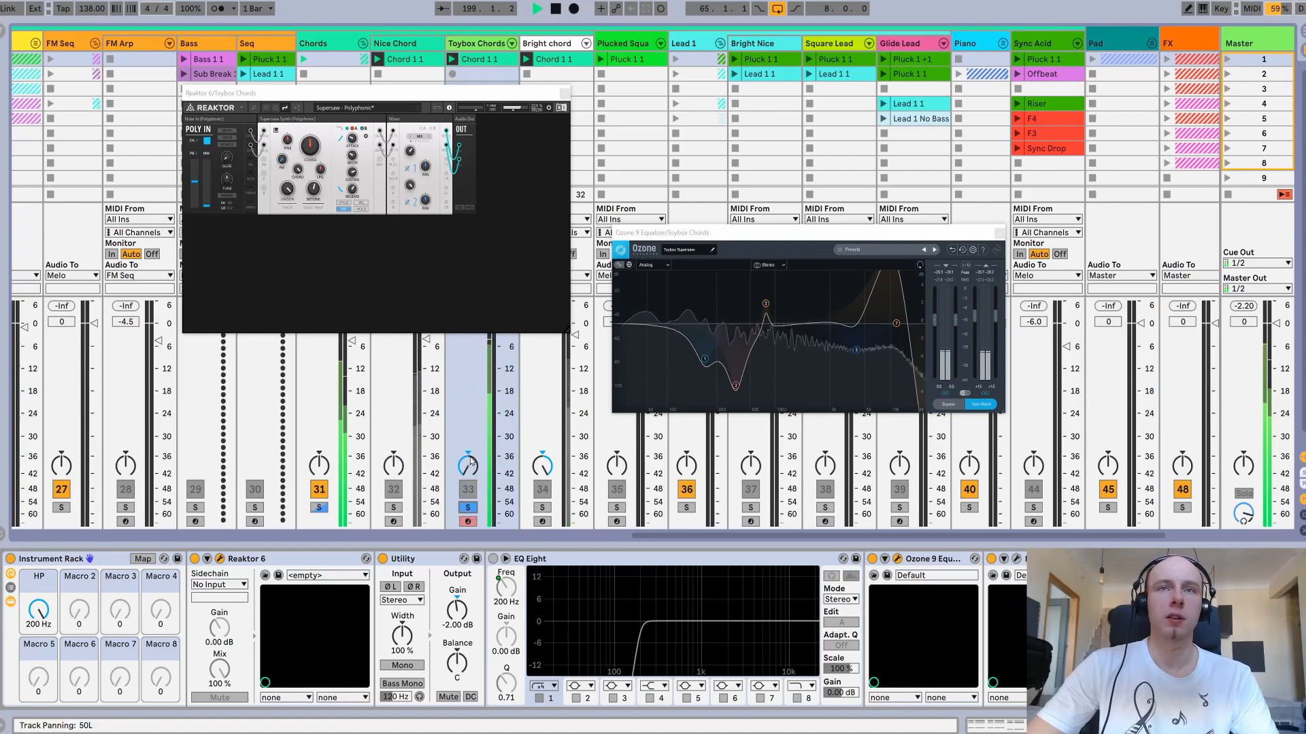
left_click(469, 456)
key("Delete")
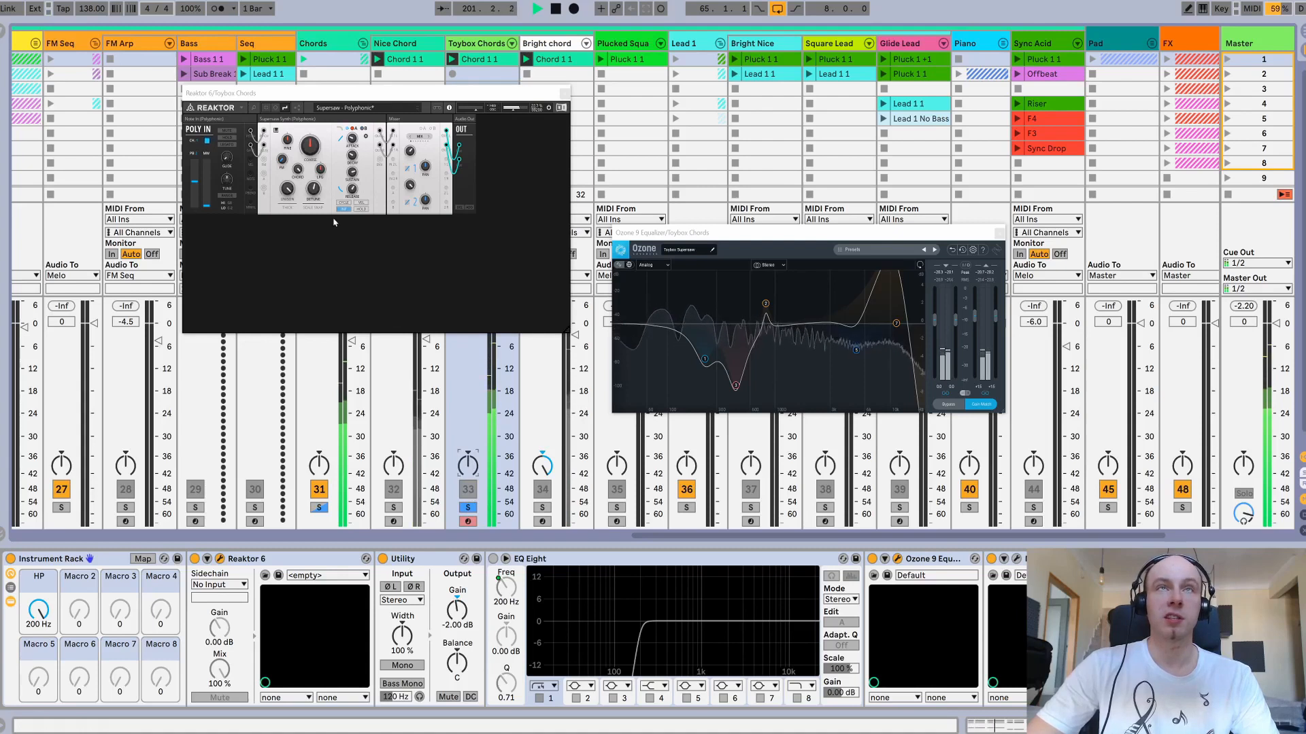
mouse_move(319, 122)
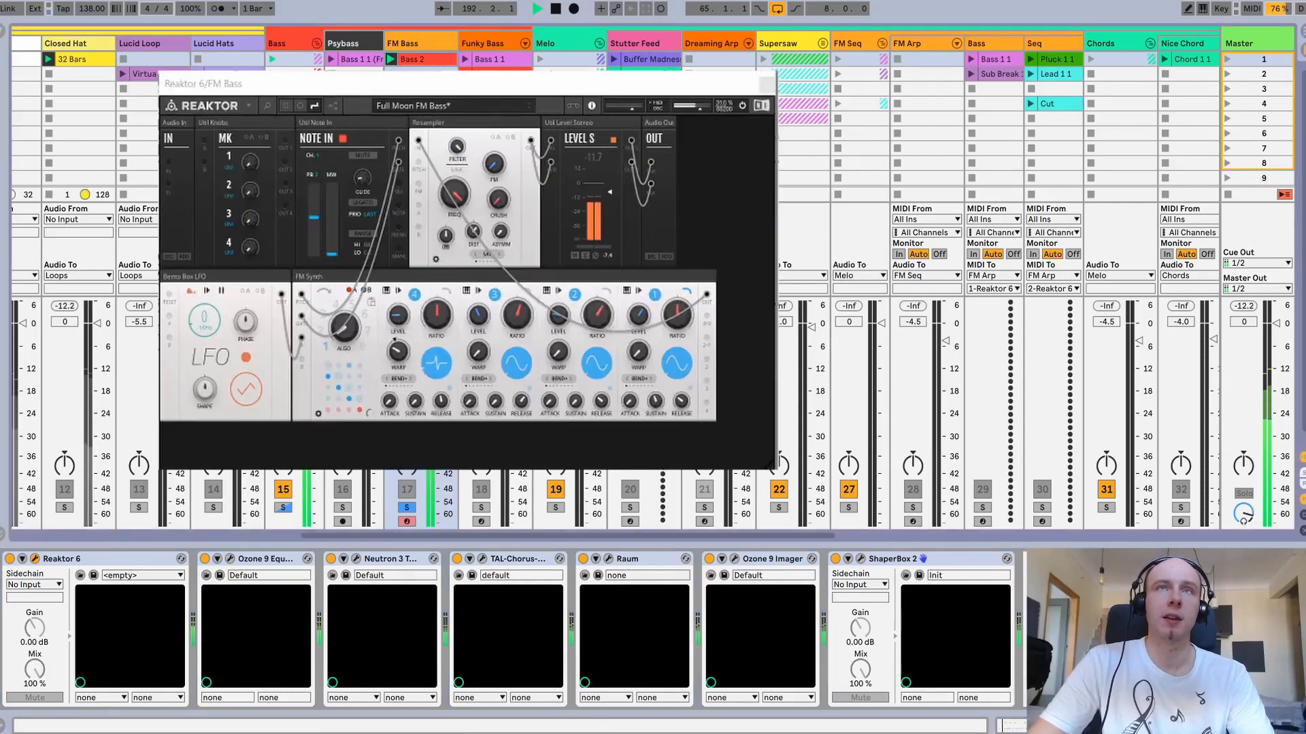
Step: Examine the Resampler's modulation in the FM Bass patch and tweak the Ratio knob of FM Synth operator 4
left_click(479, 273)
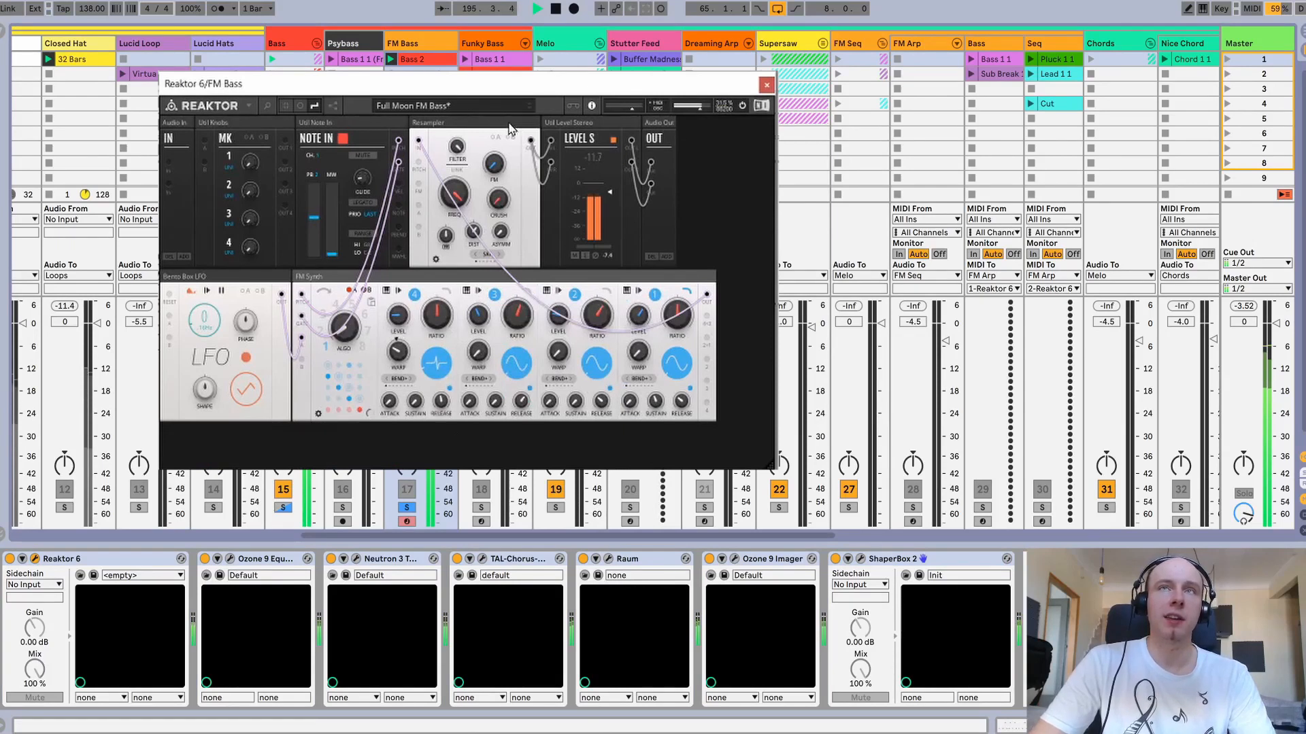
mouse_move(492, 128)
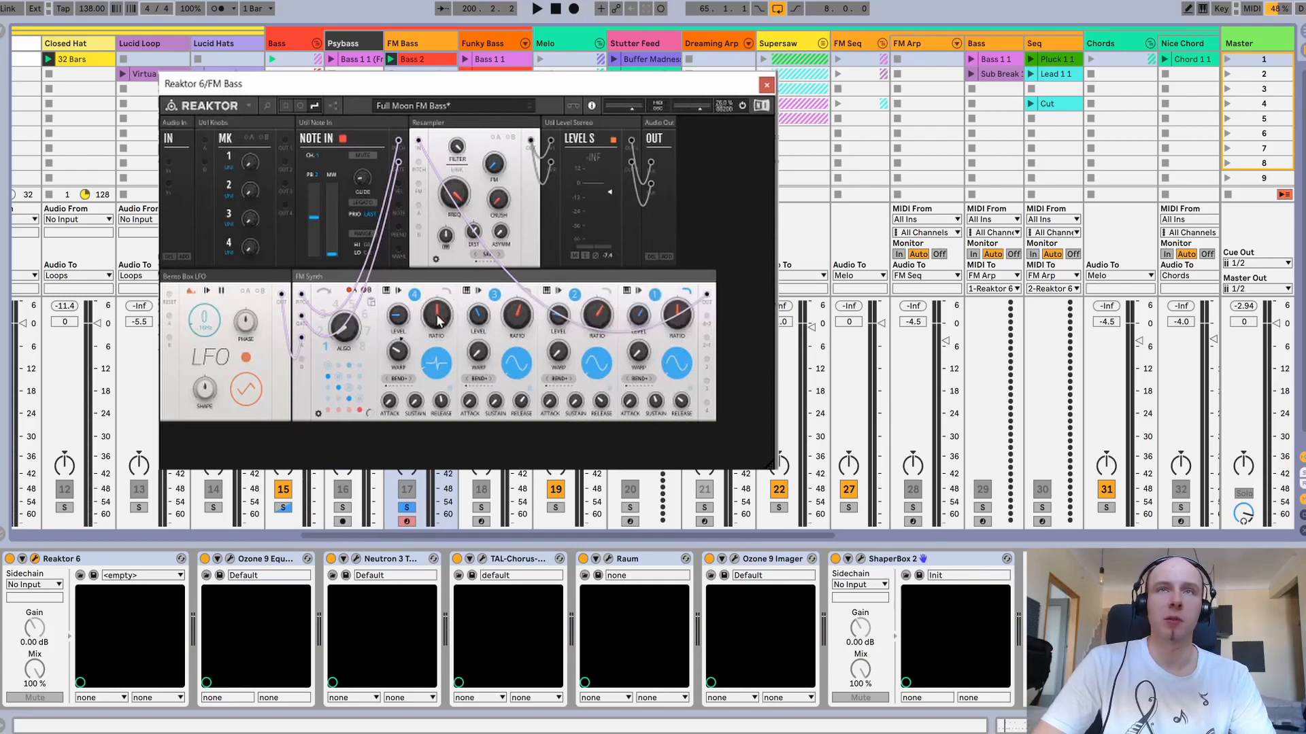
left_click_drag(441, 318, 443, 314)
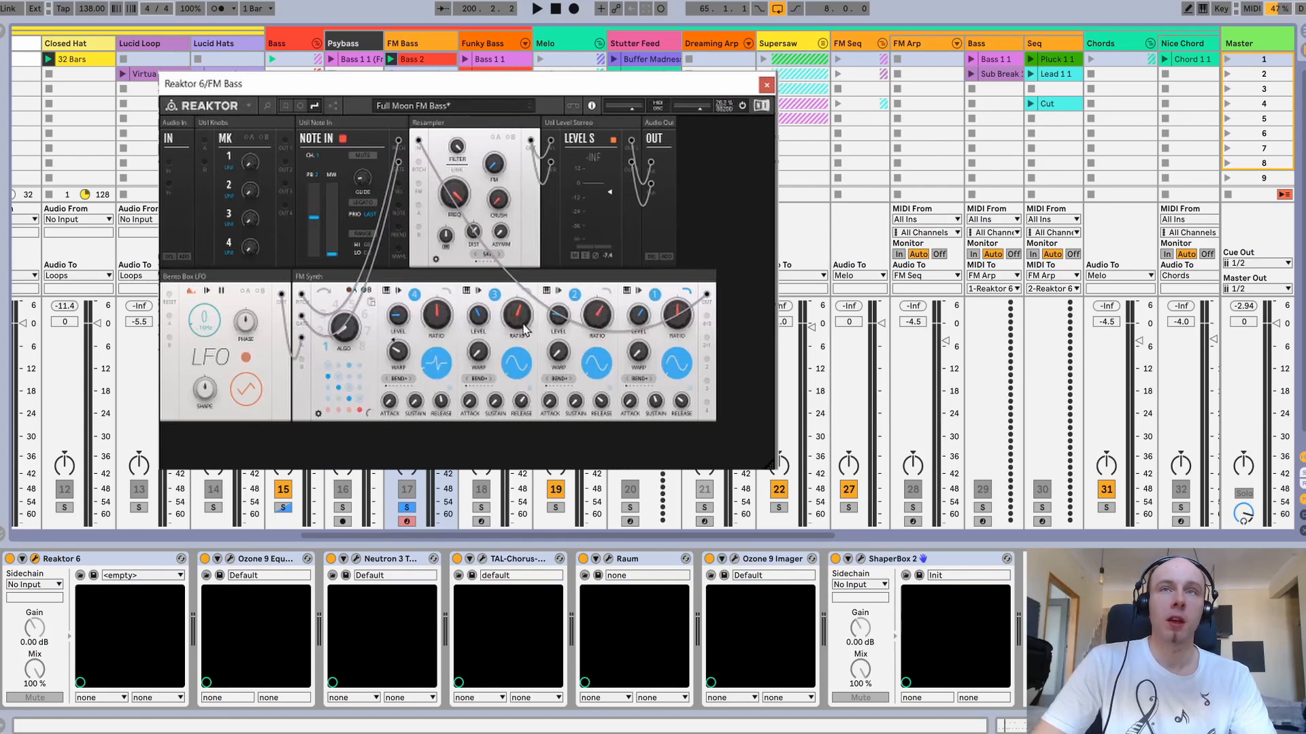
left_click_drag(438, 321, 442, 313)
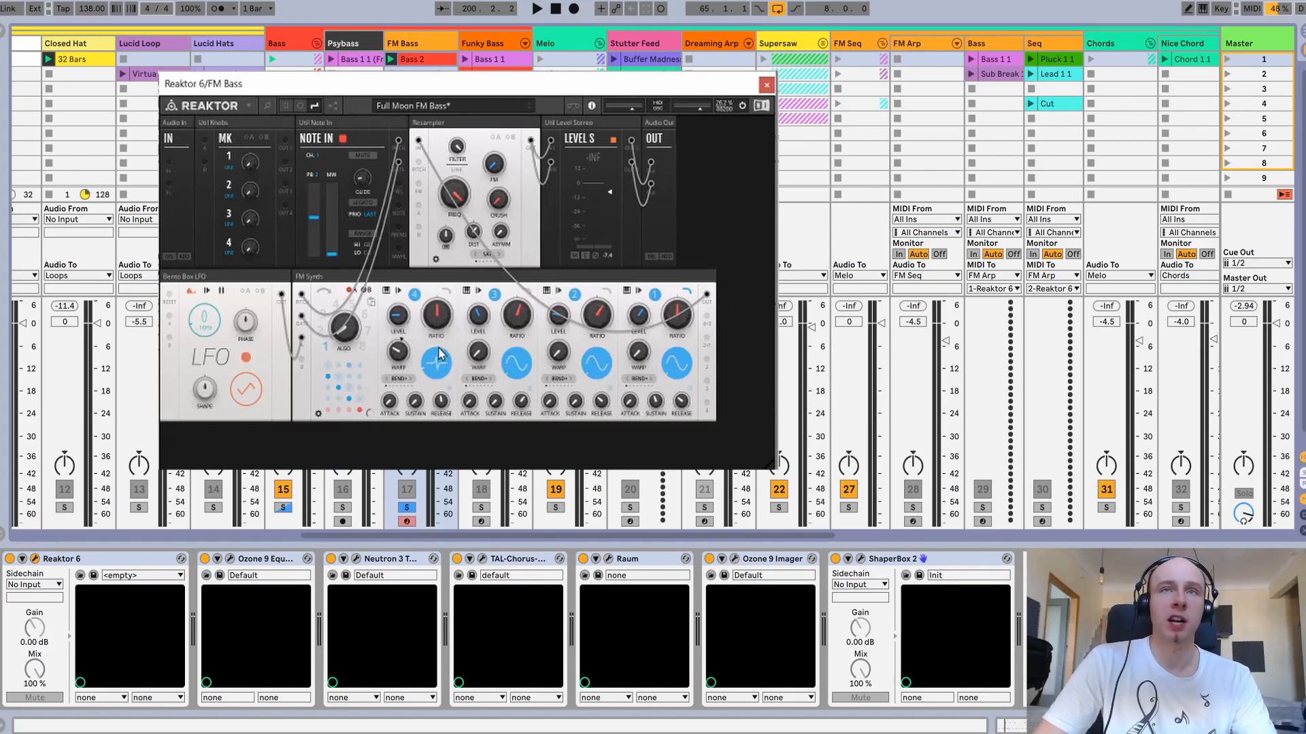
Step: Play back the FM Bass track's Bass 2 clip while checking the Resampler's modulation slots, and stop playback
key("space")
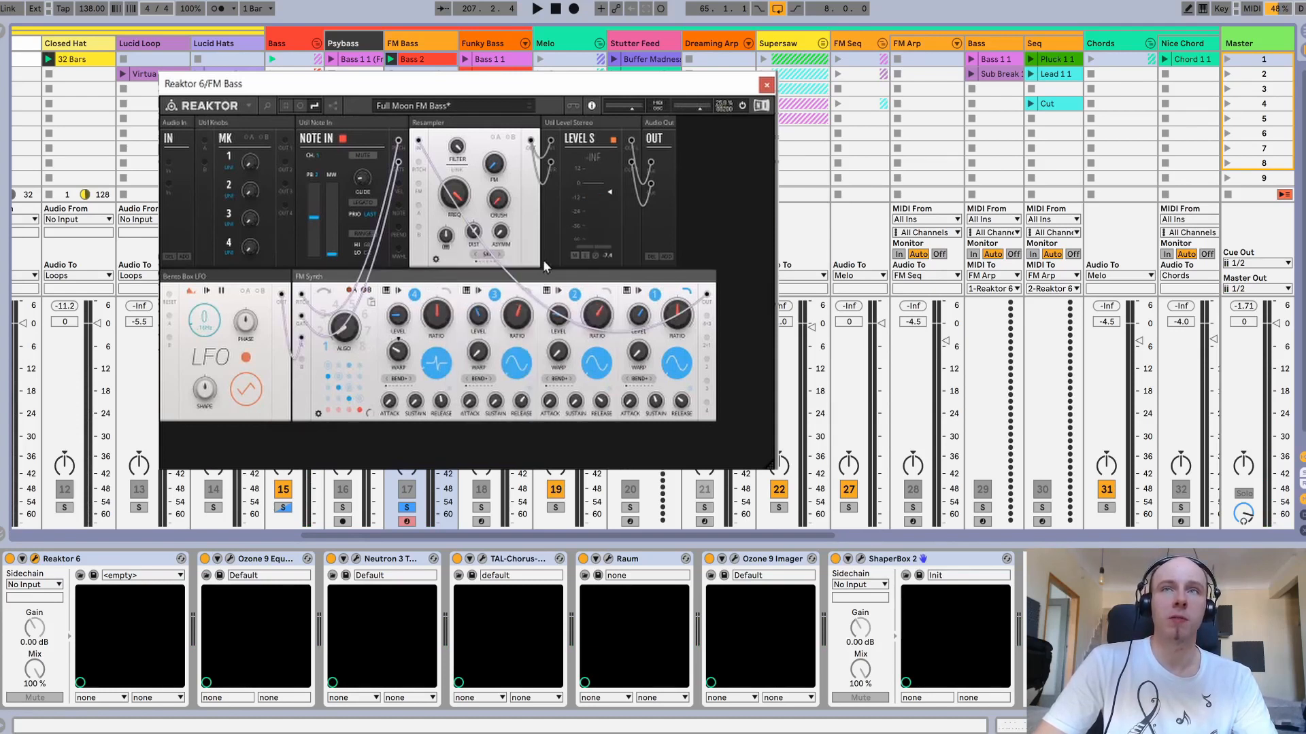
mouse_move(529, 277)
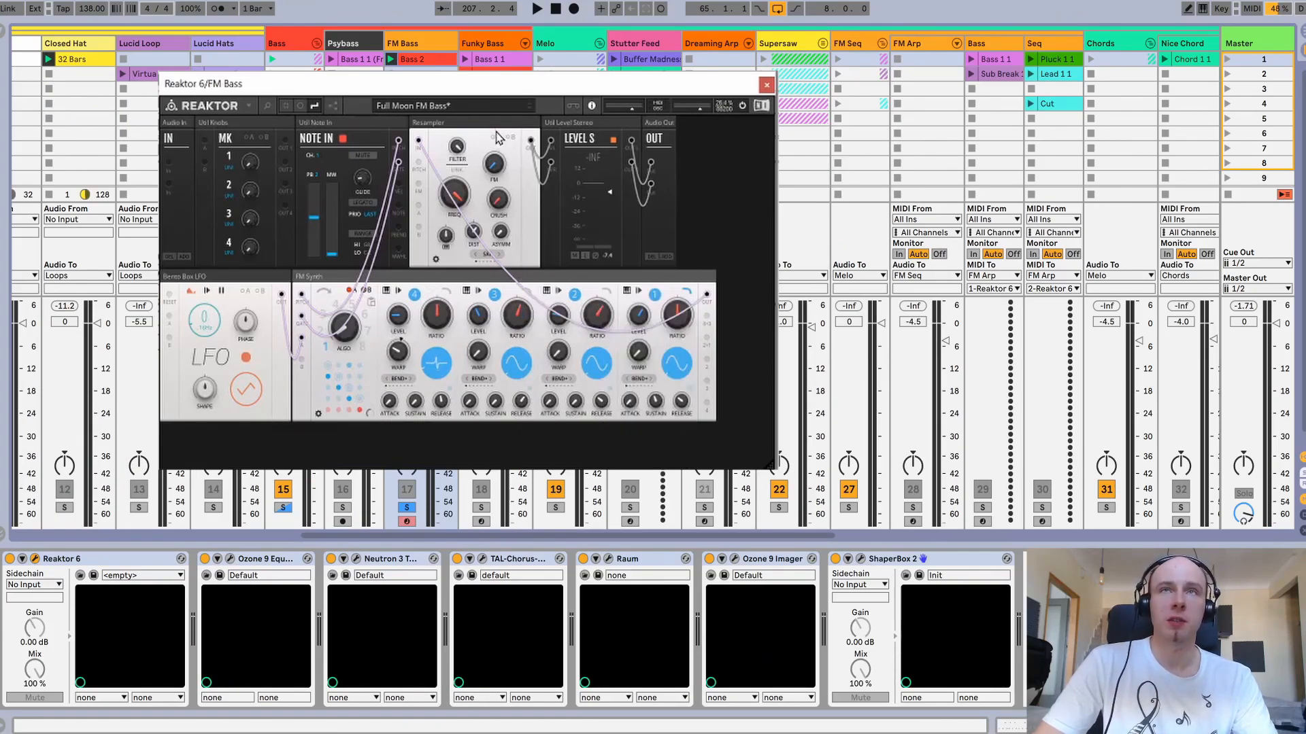
mouse_move(491, 130)
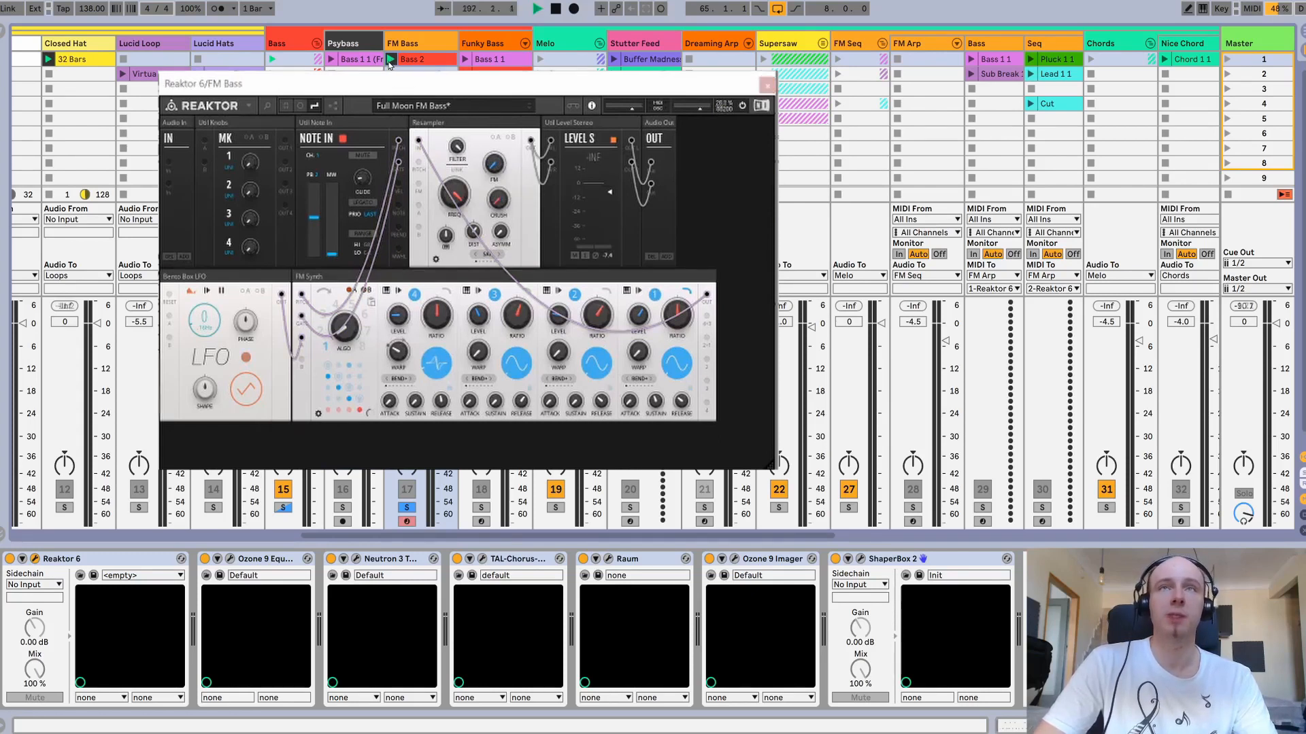
key("space")
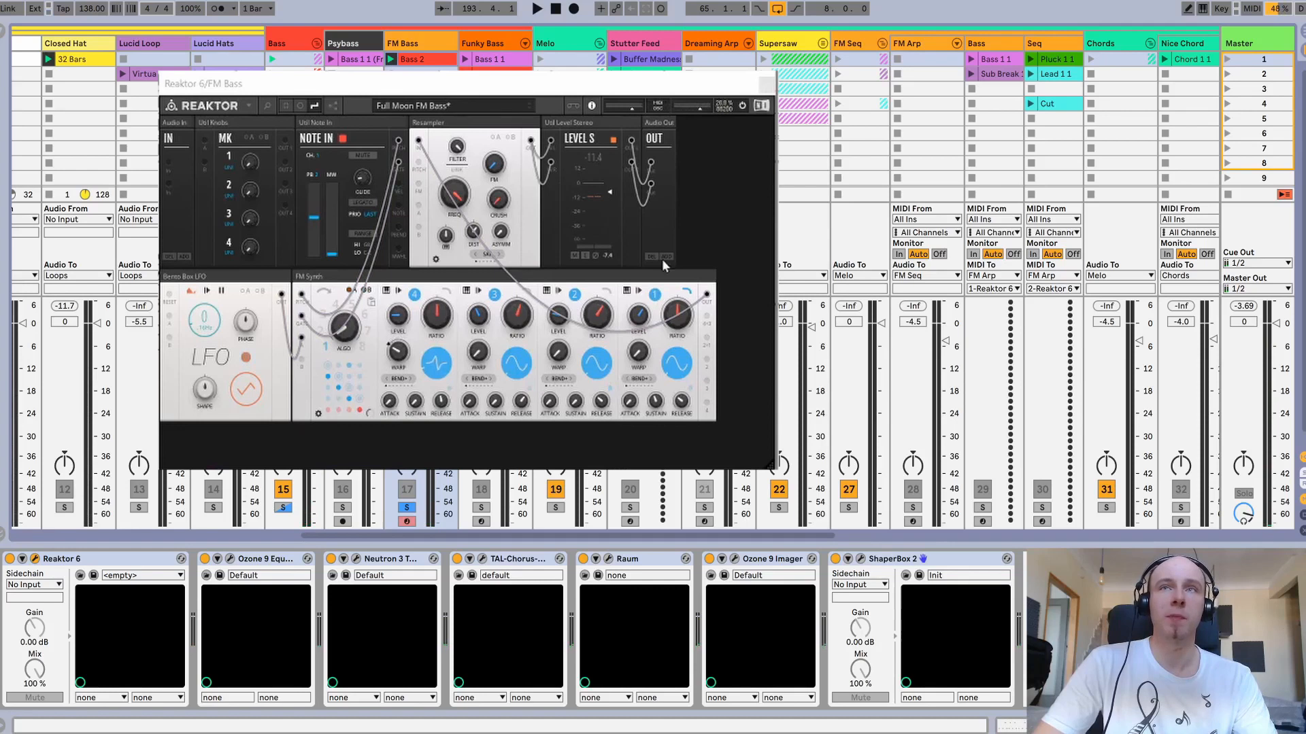
Step: Patch the FM Synth output straight into both Level S inputs, play the Bass 2 clip without the Resampler, and restore the Resampler wiring
left_click_drag(709, 298, 553, 143)
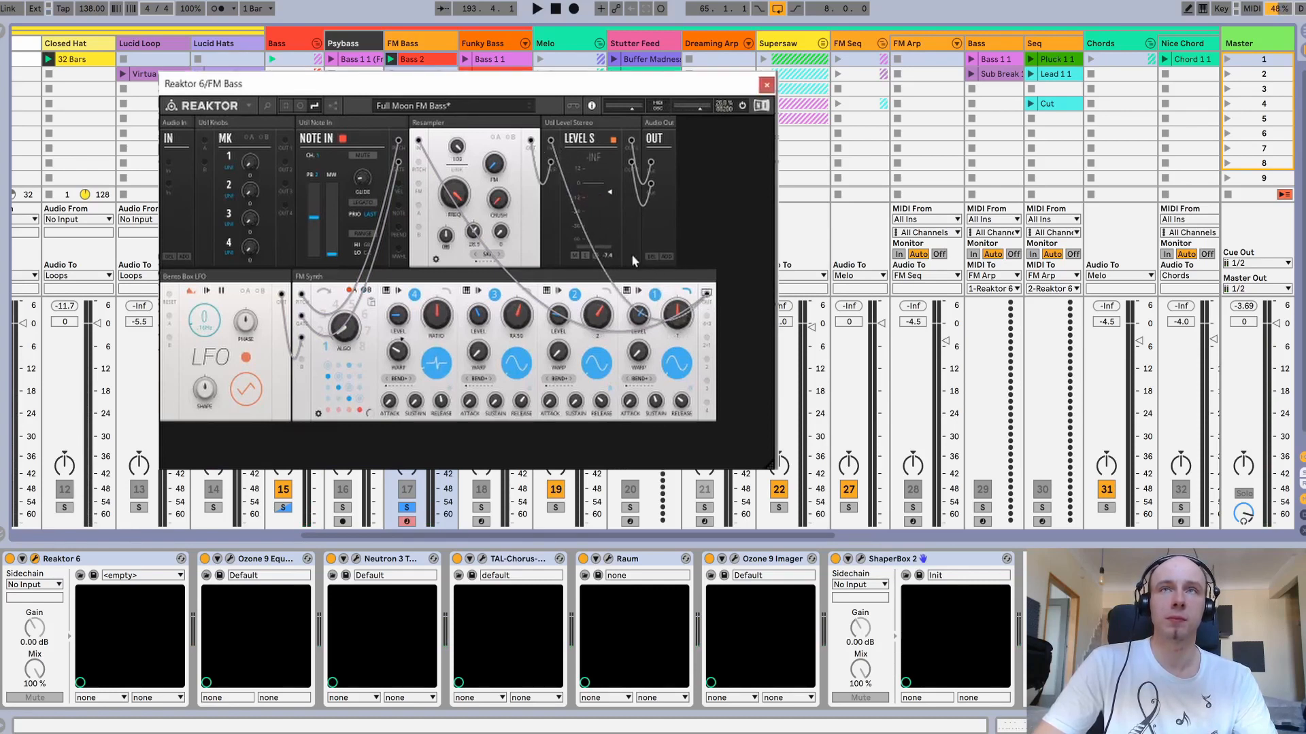
left_click_drag(708, 298, 551, 162)
left_click(391, 59)
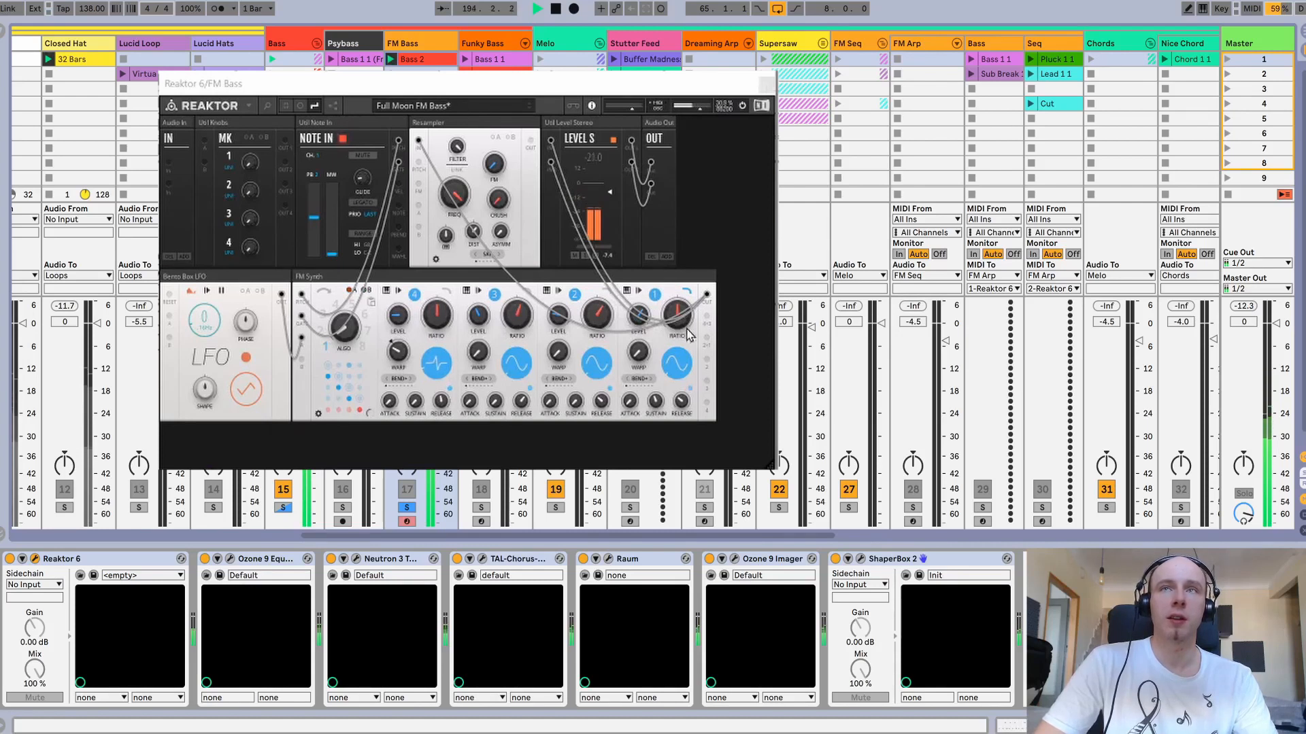
left_click_drag(707, 298, 551, 163)
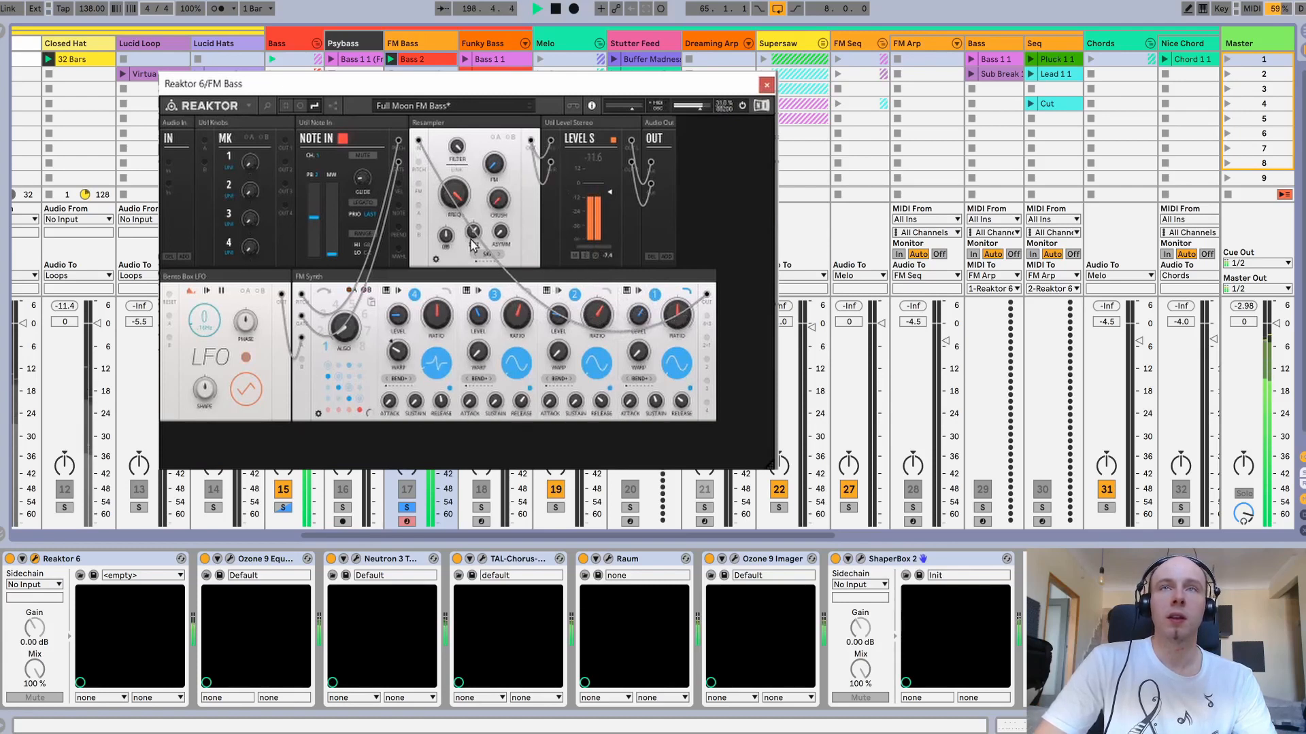
Step: Sweep the Resampler's Dist knob down and back up while the bass plays, and stop playback
left_click_drag(471, 240, 472, 262)
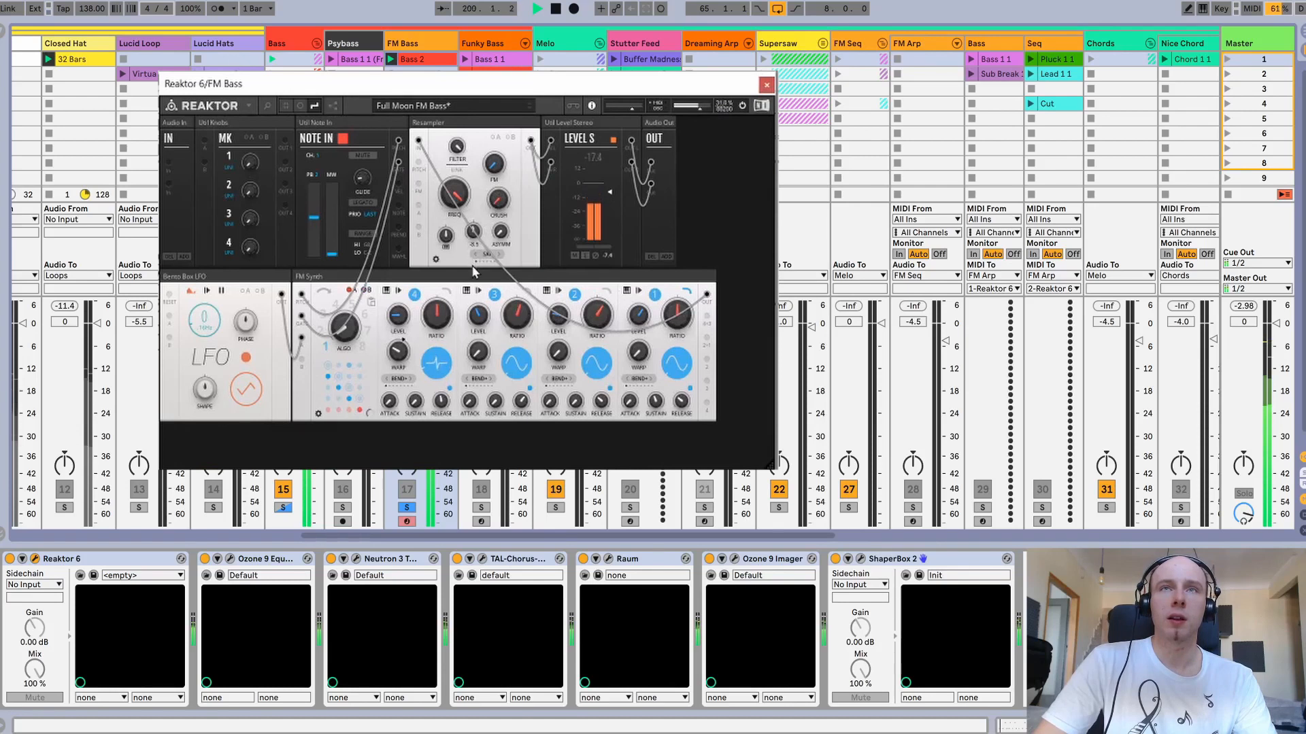
mouse_move(472, 243)
left_mouse_down()
mouse_move(475, 279)
mouse_move(478, 226)
mouse_move(489, 367)
mouse_move(485, 246)
left_mouse_up()
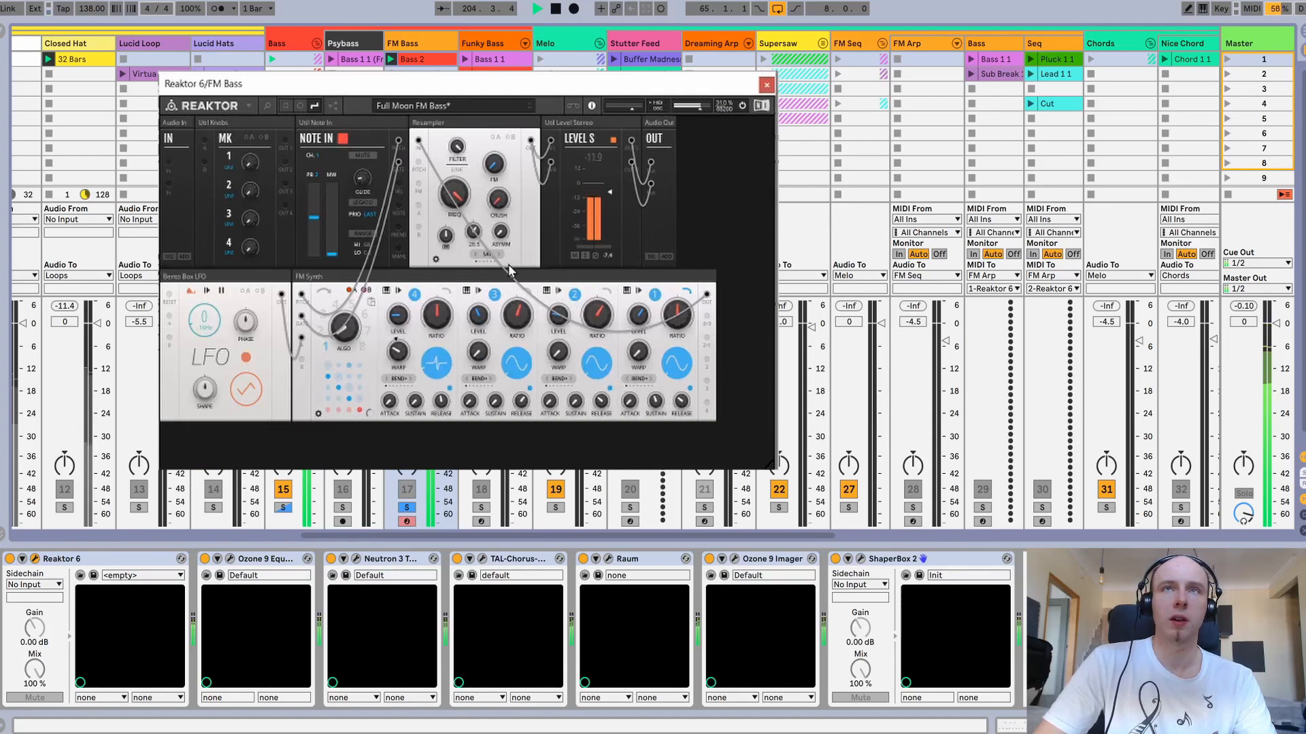
key("space")
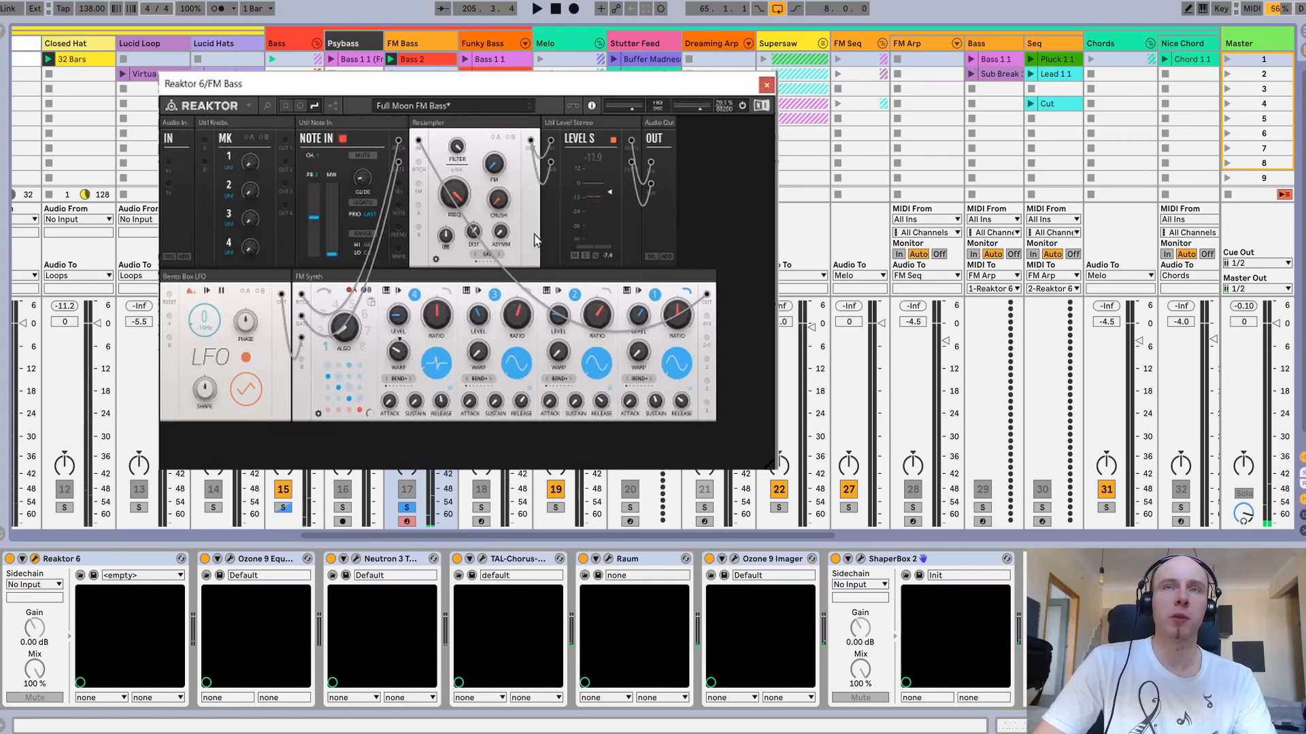
Step: Arrange the FM Bass track's Reaktor and Ozone 9 Equalizer windows so that both plug-ins are fully in view
mouse_move(486, 128)
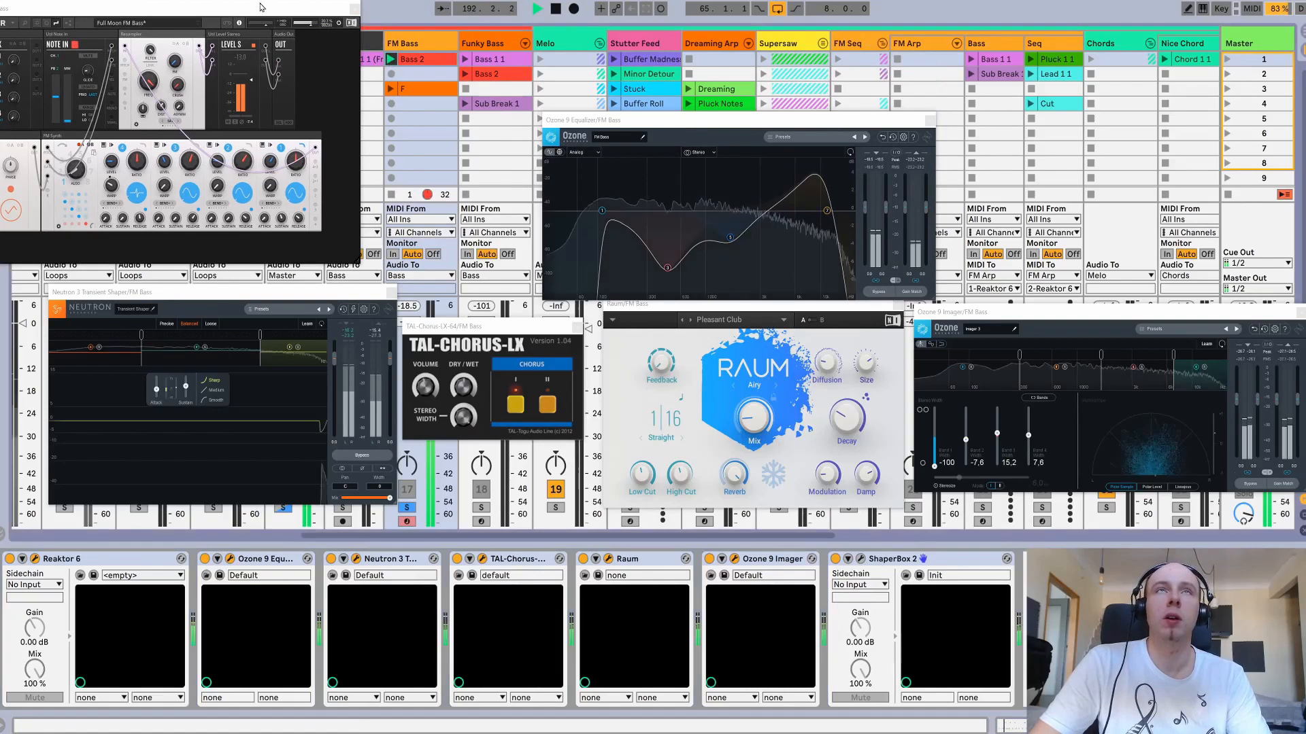
left_click_drag(305, 11, 422, 14)
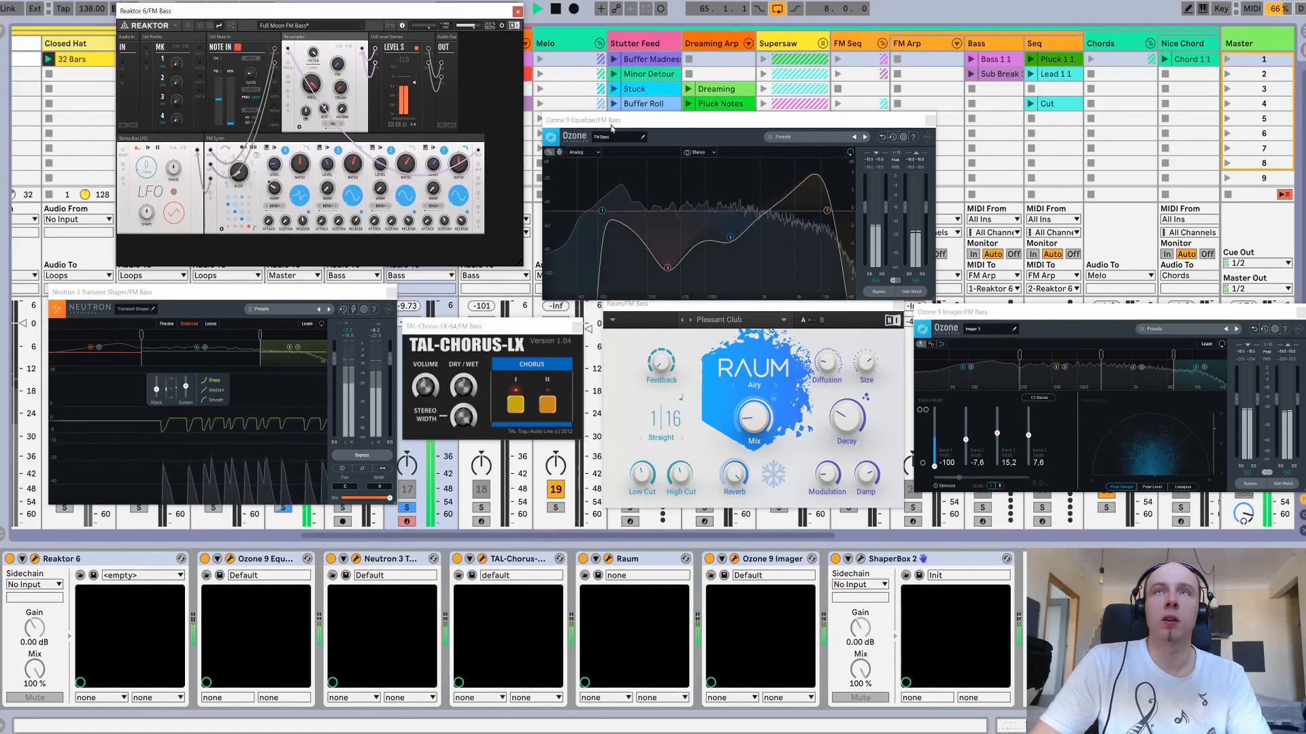
left_click_drag(609, 121, 607, 110)
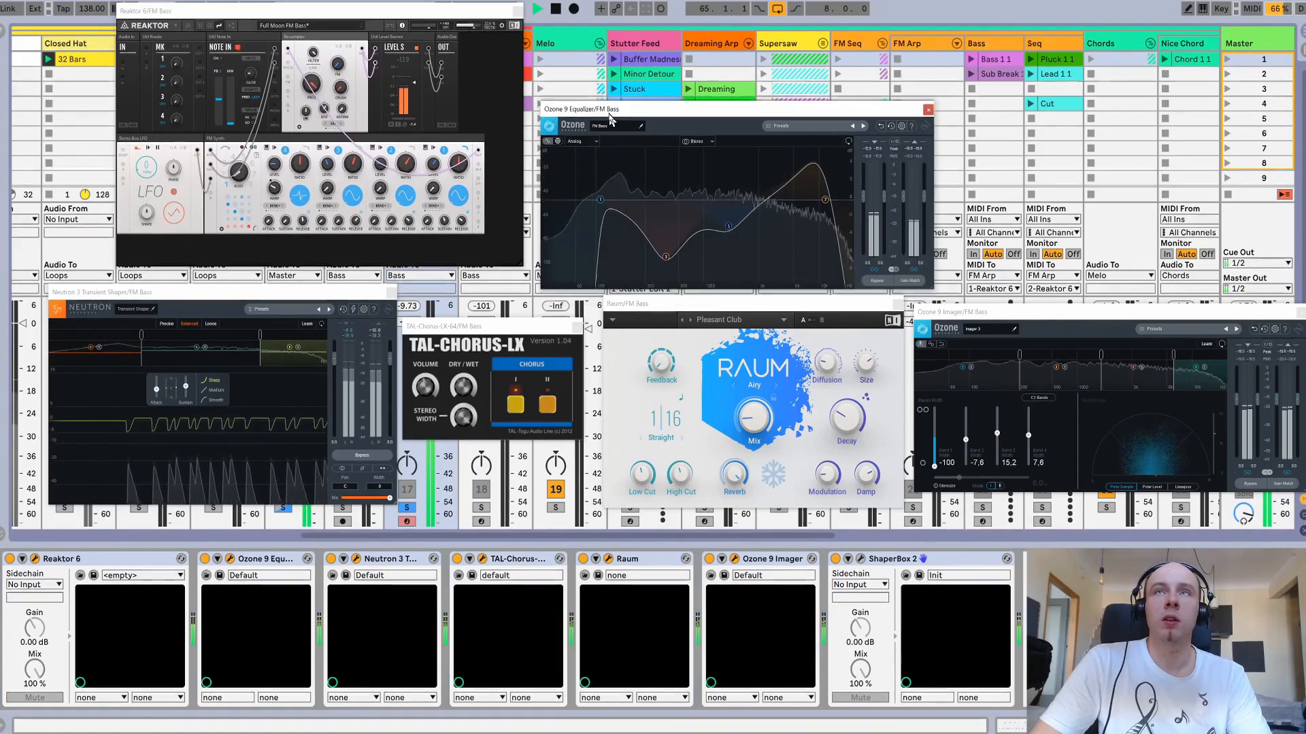
Step: Compare the FM Bass with the Ozone 9 Equalizer and the Neutron 3 Transient Shaper each bypassed and active
left_click(877, 281)
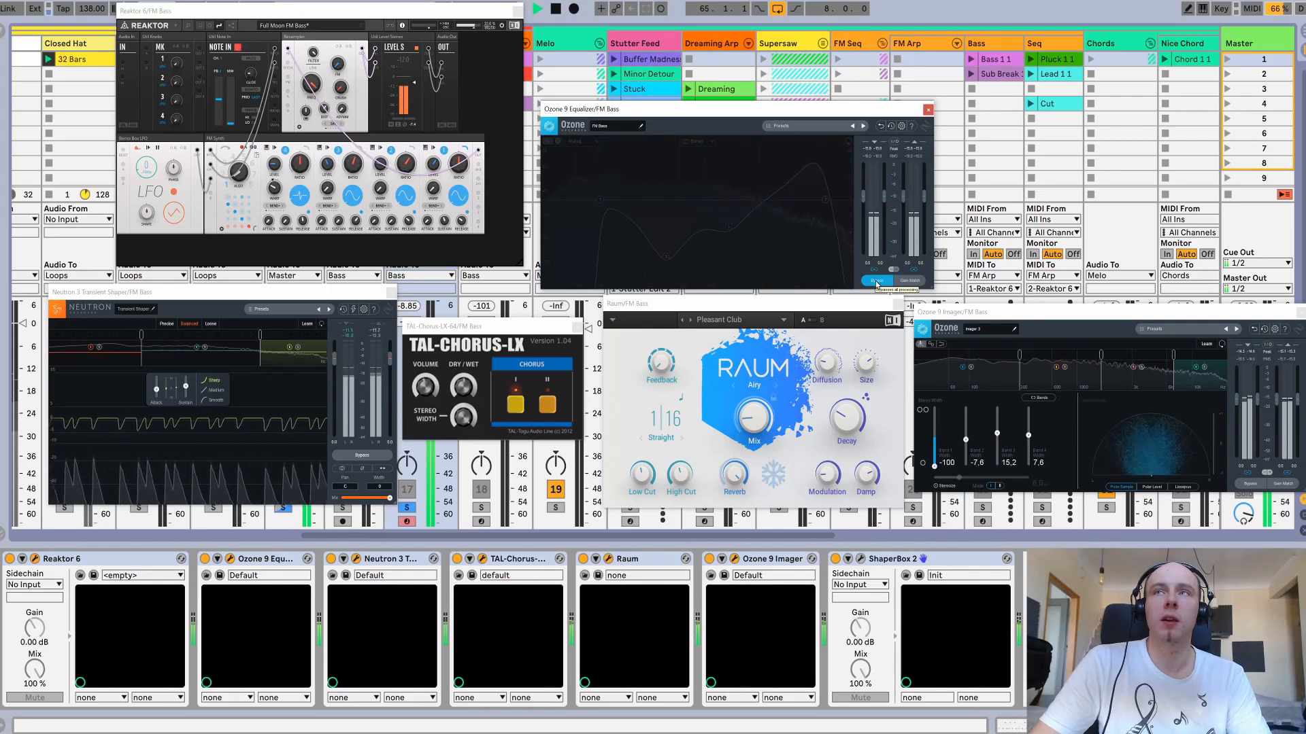
left_click(877, 281)
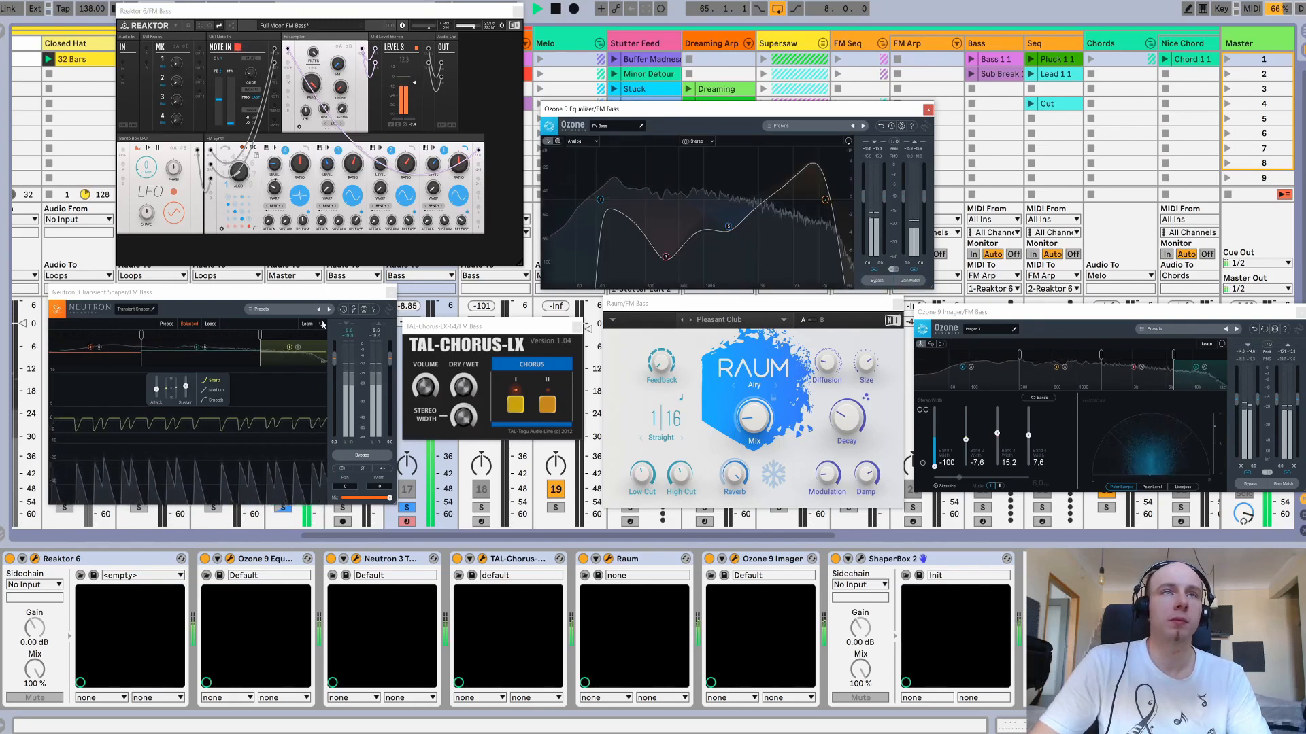
left_click(351, 458)
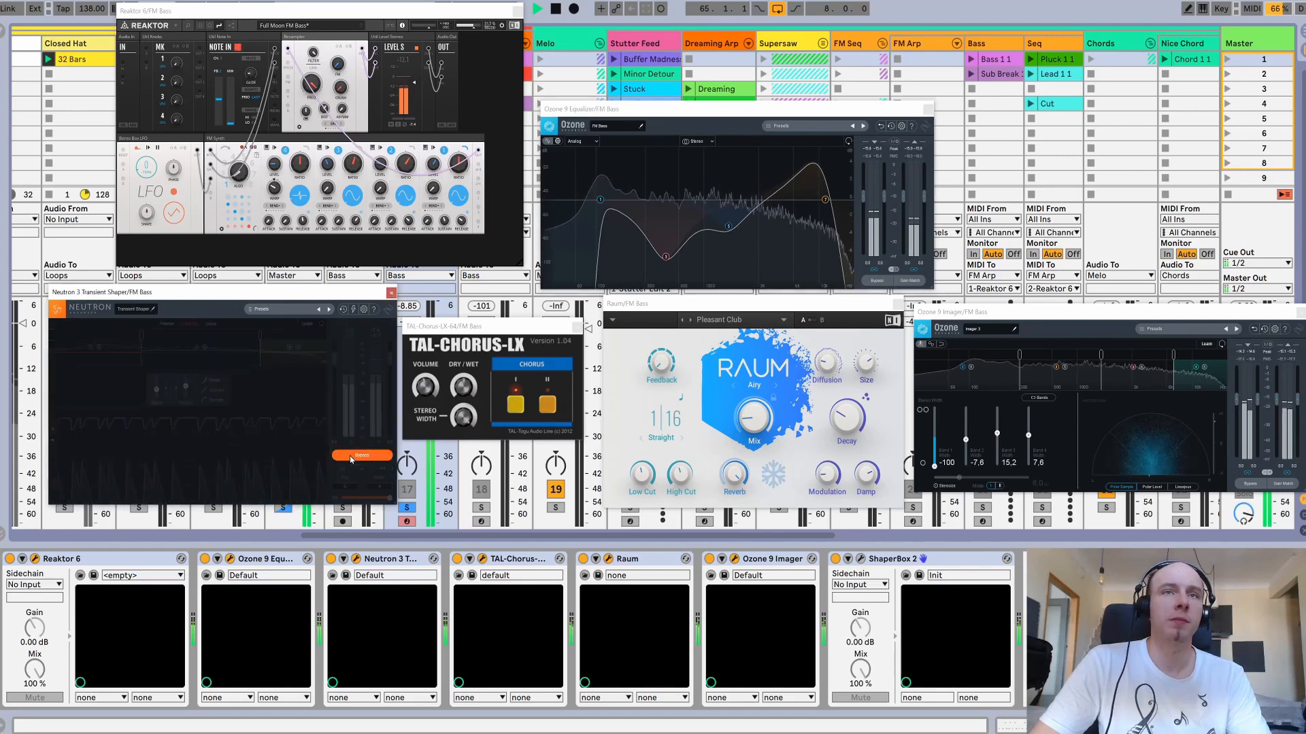
left_click(350, 457)
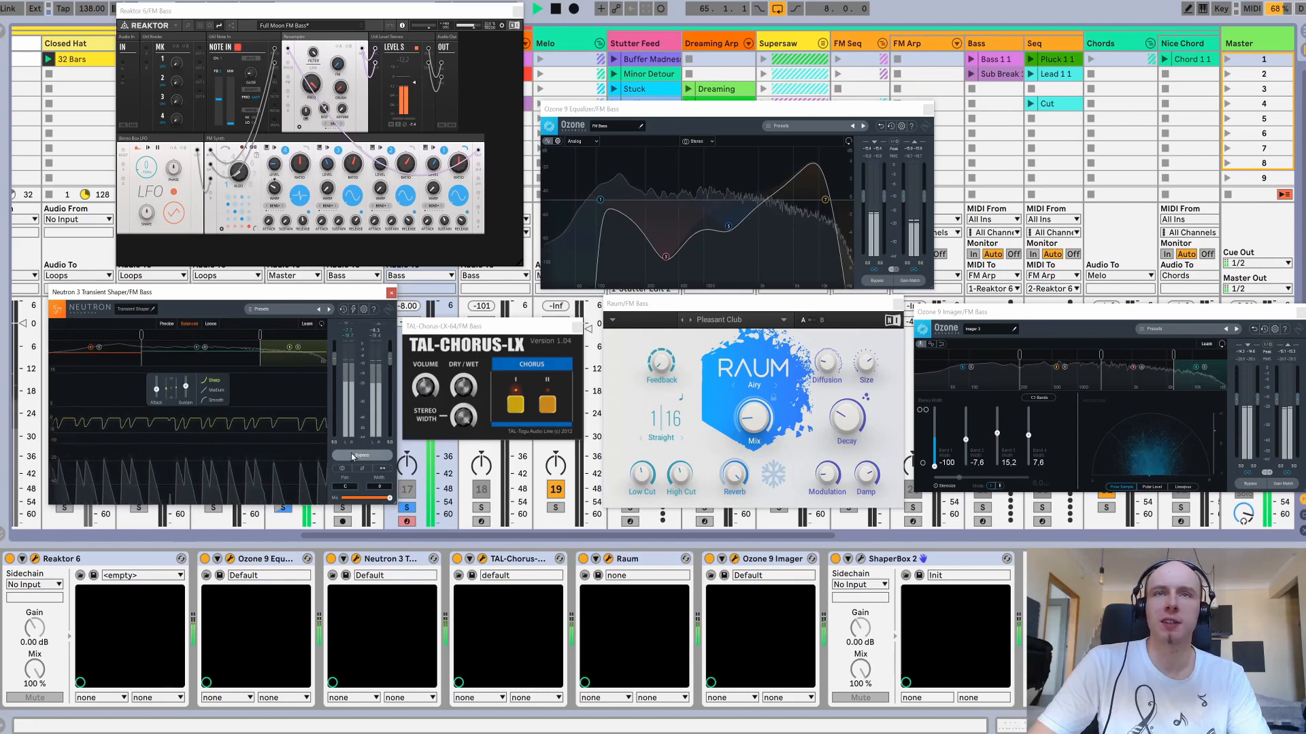
Step: Compare the FM Bass with TAL-Chorus, Raum and the Ozone 9 Imager each switched off and on, and stop playback
left_click(457, 562)
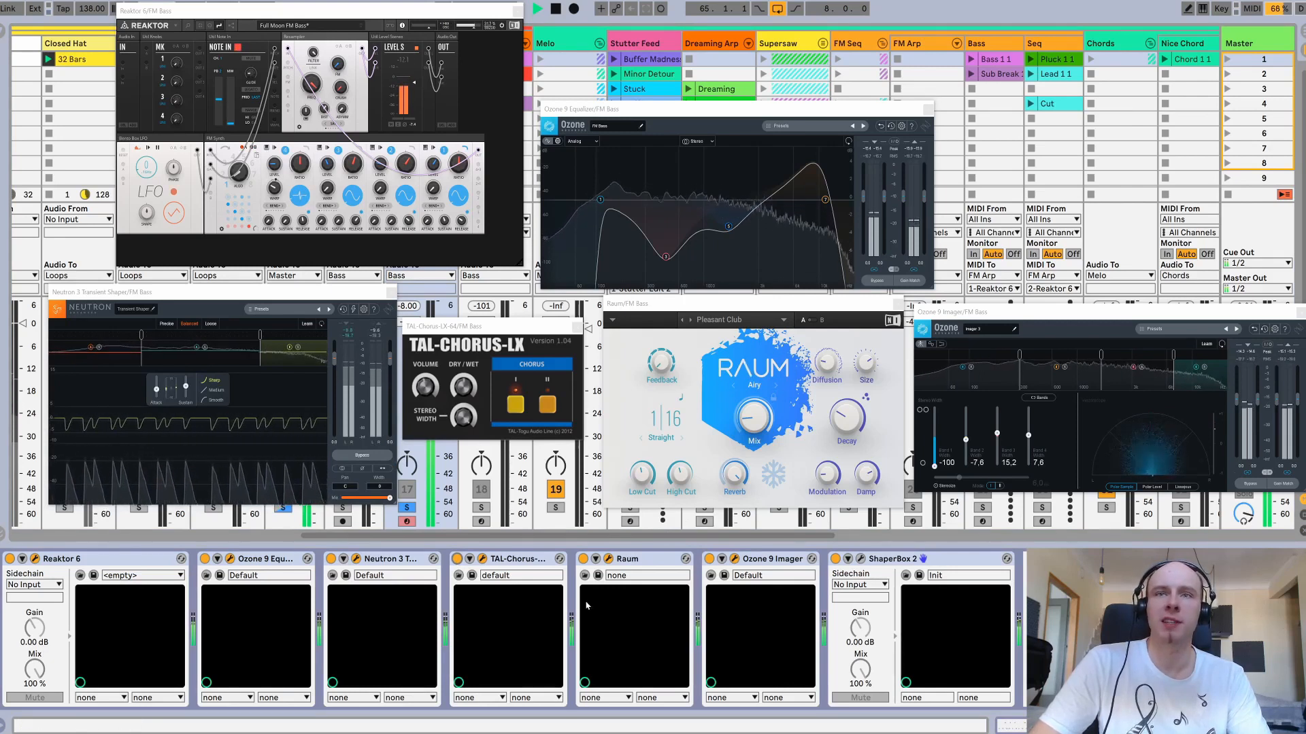
left_click(584, 559)
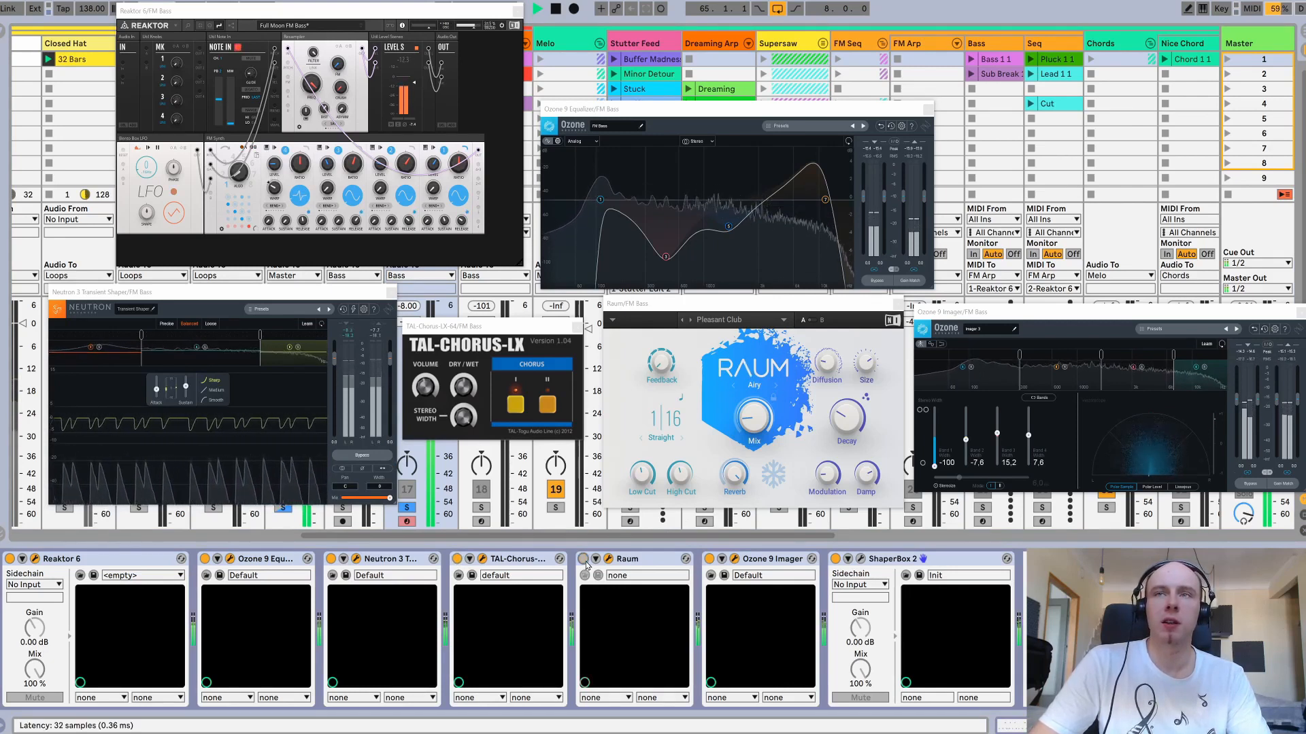
left_click(584, 560)
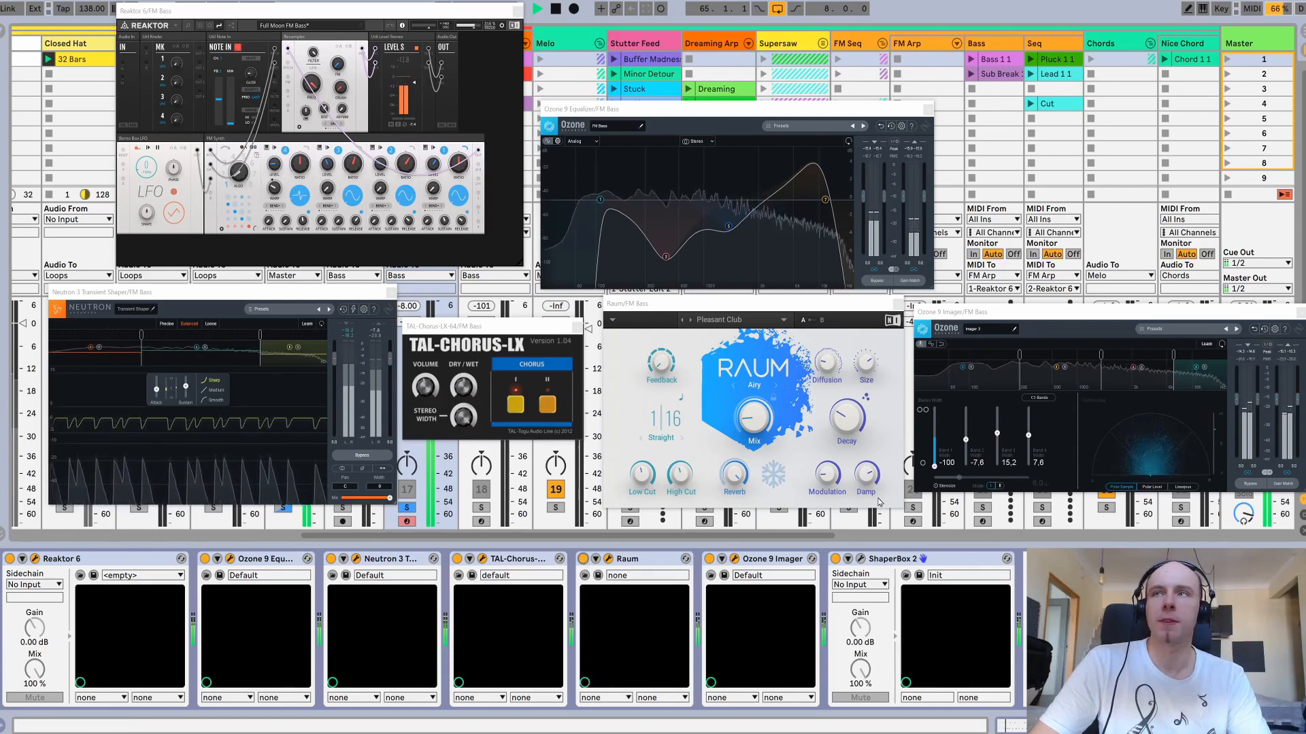
left_click(1250, 485)
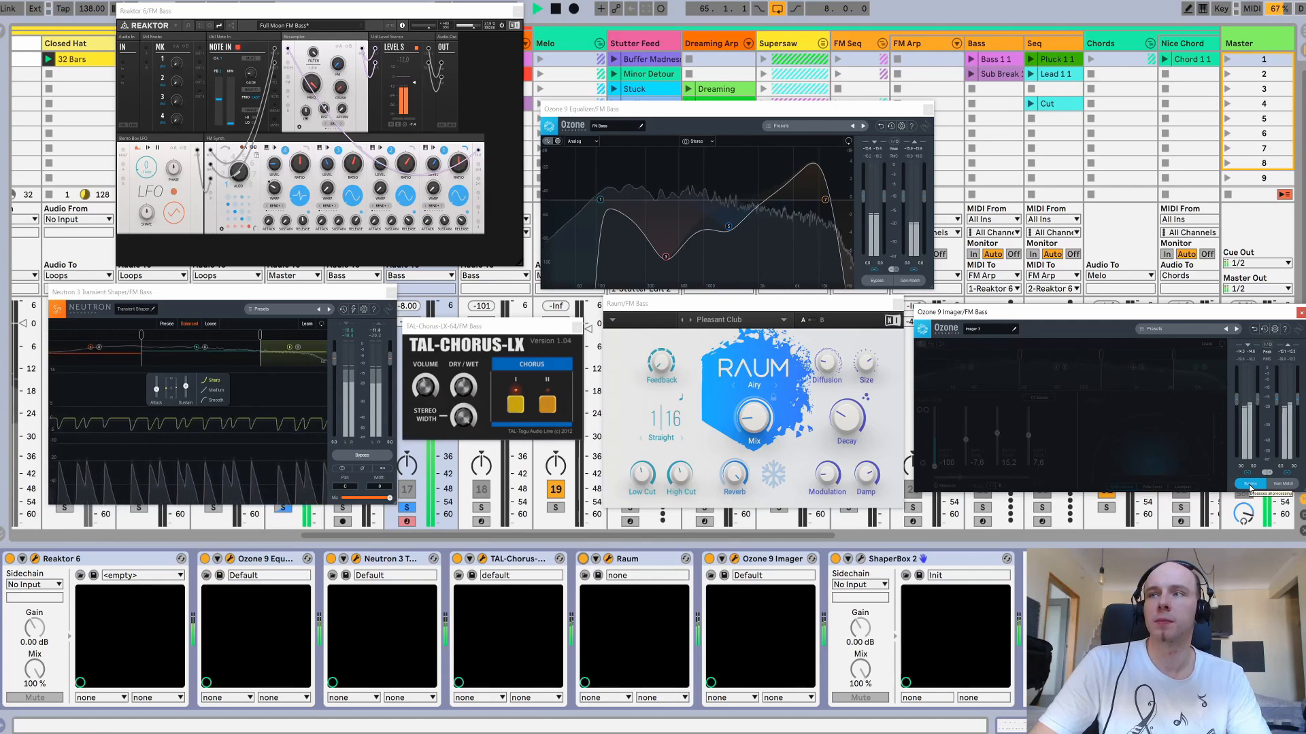
left_click(1250, 485)
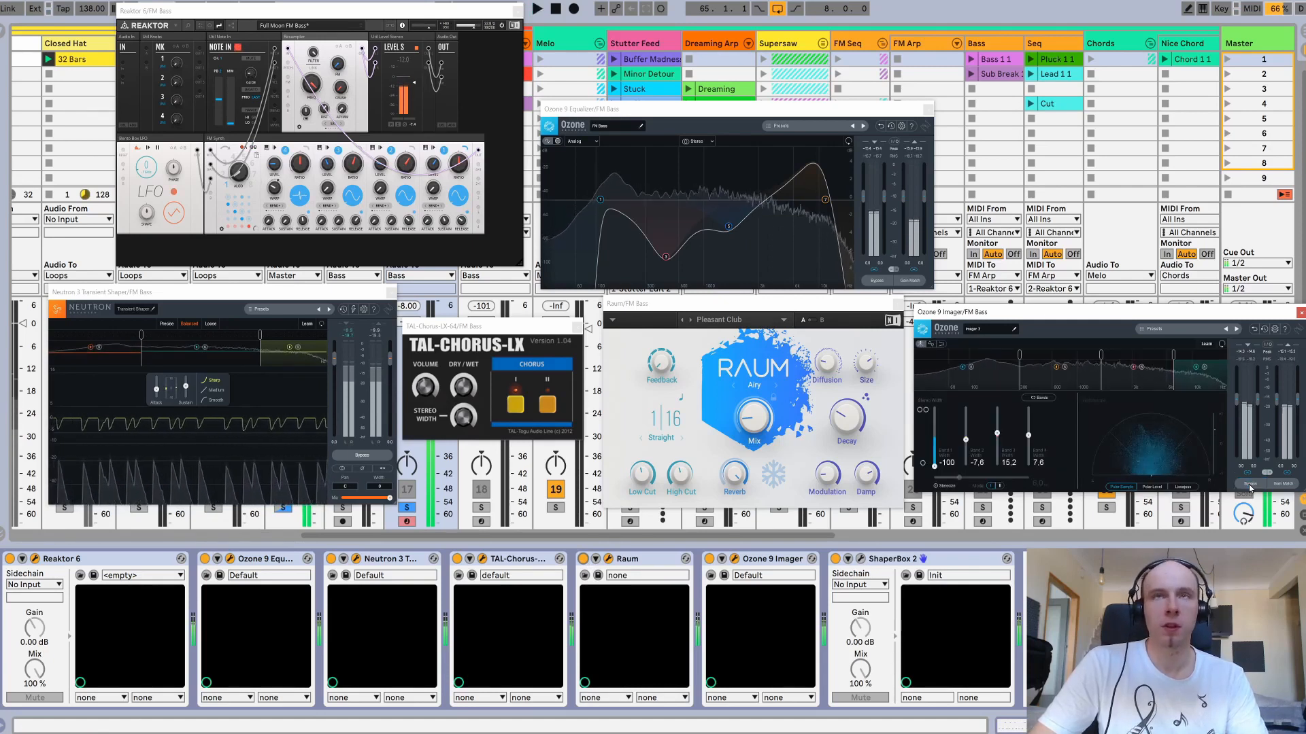
key("space")
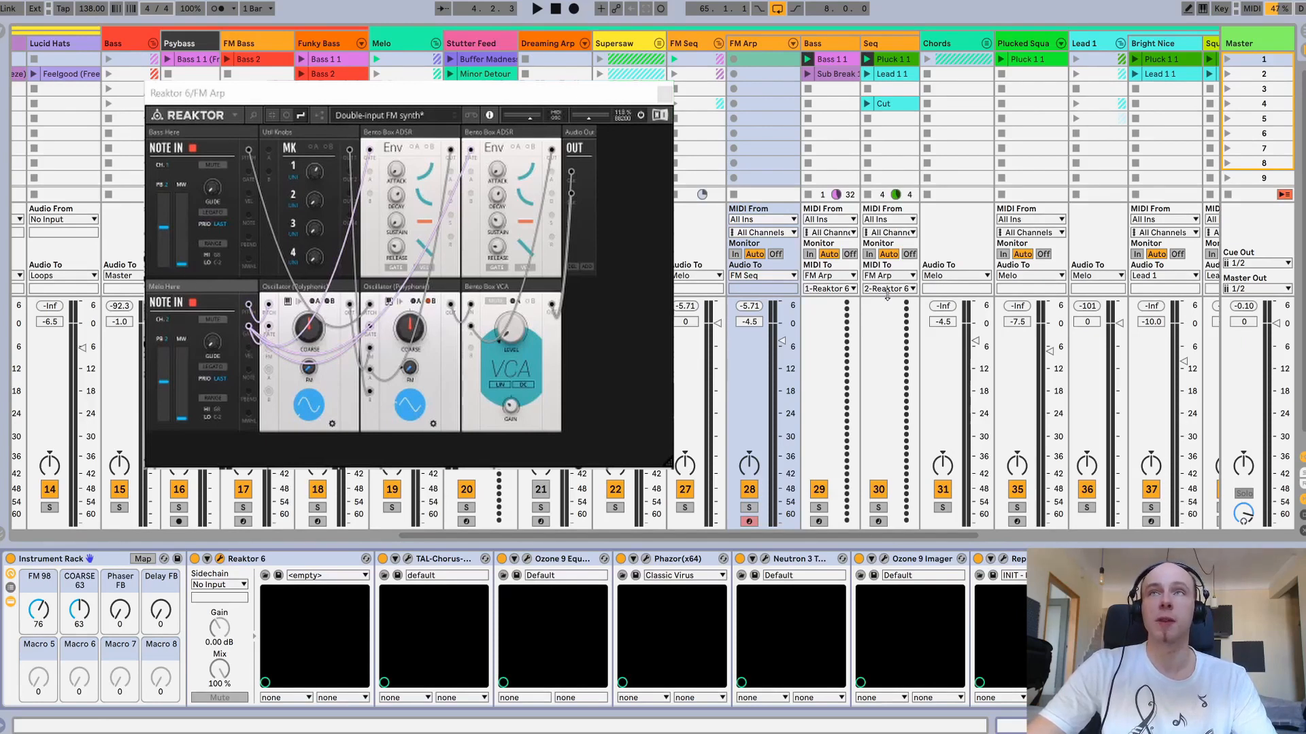
Step: Play the FM Seq clip and examine the second oscillator's connections in the FM Arp patch
left_click(674, 60)
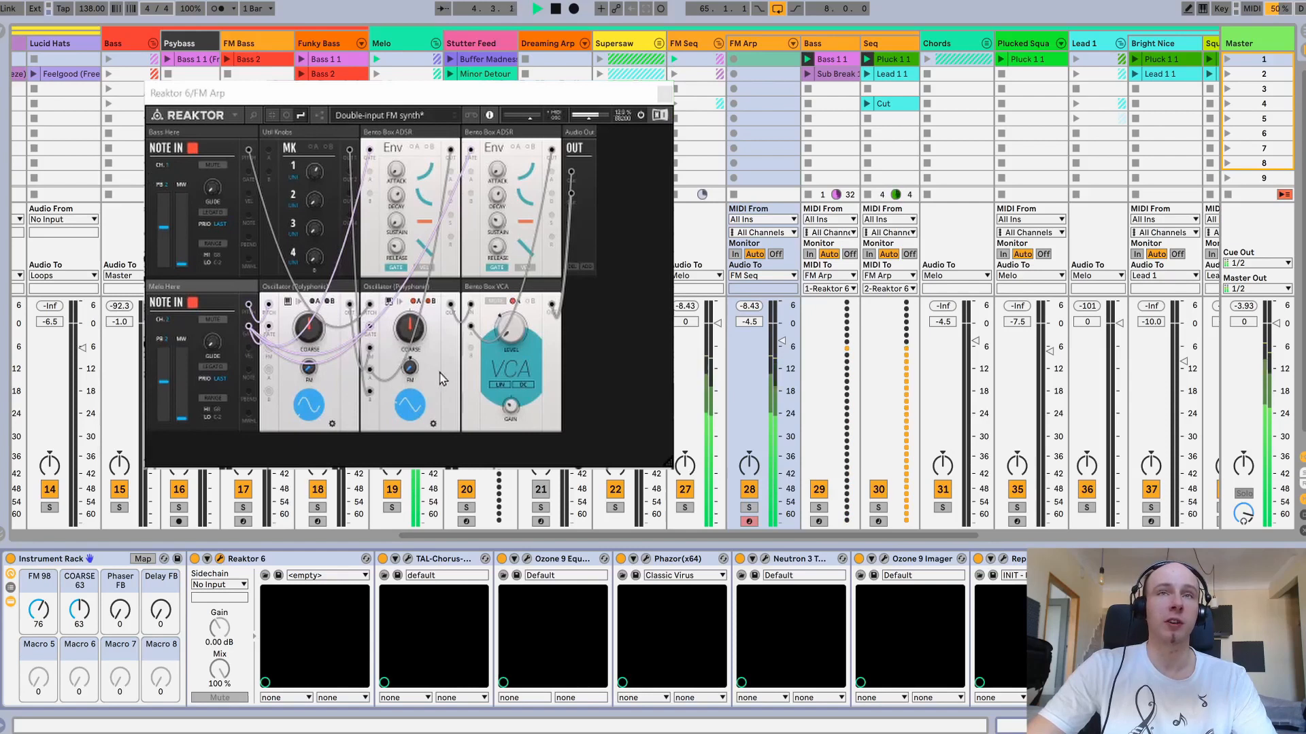
left_click(448, 355)
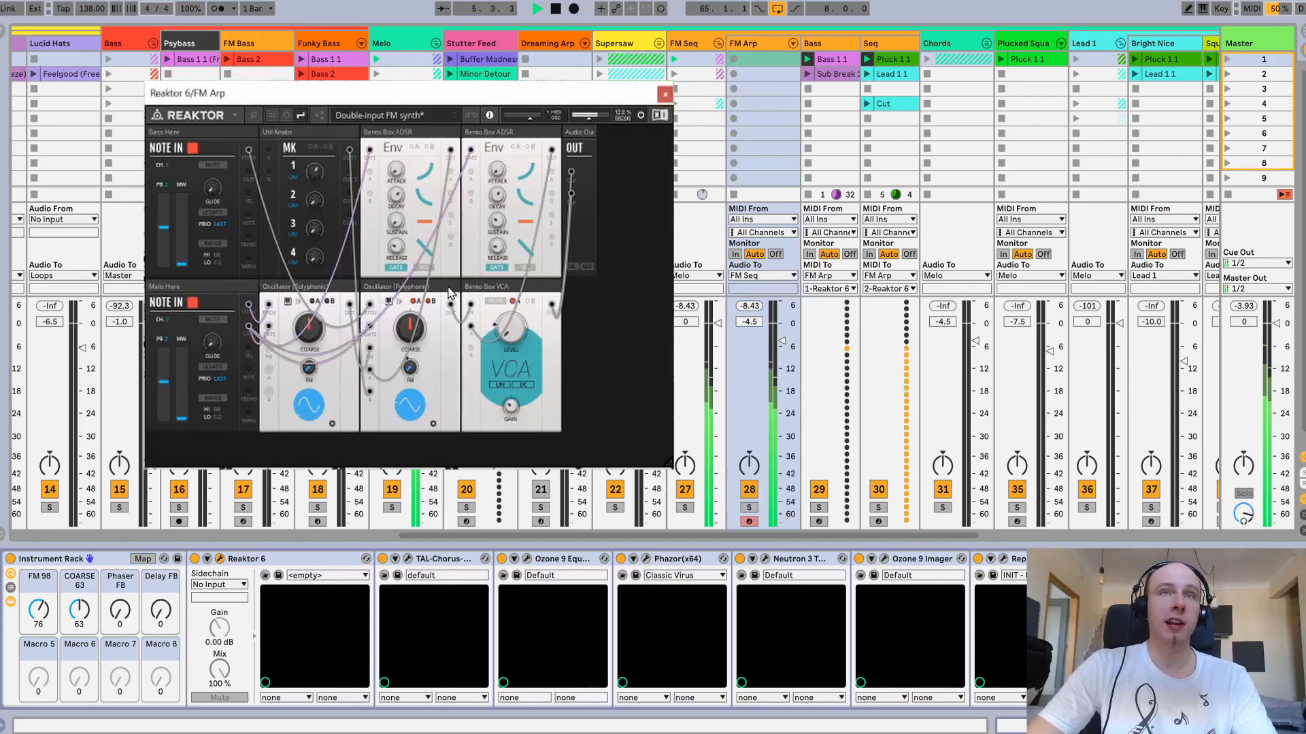
mouse_move(443, 295)
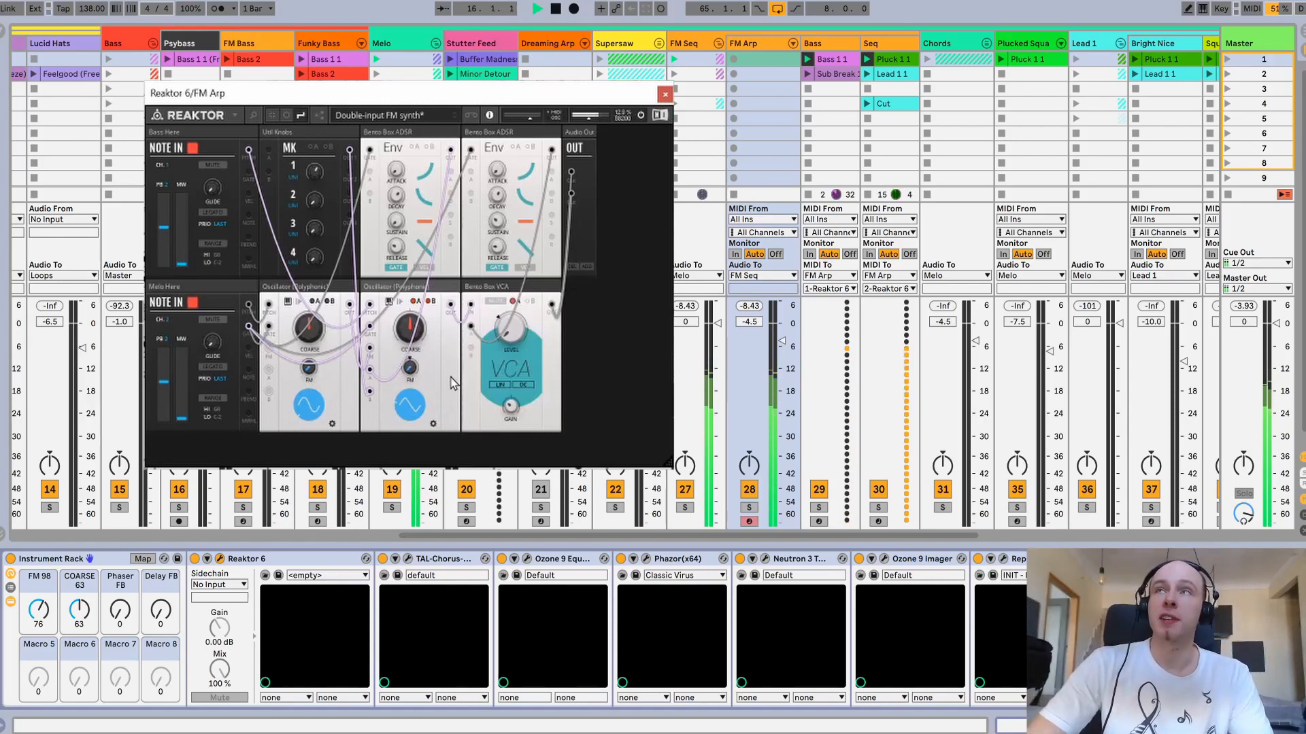
Step: Launch the Square Lead track's Pluck 1 1 clip and mute the Square Lead track
left_click(512, 538)
left_click_drag(512, 536, 516, 536)
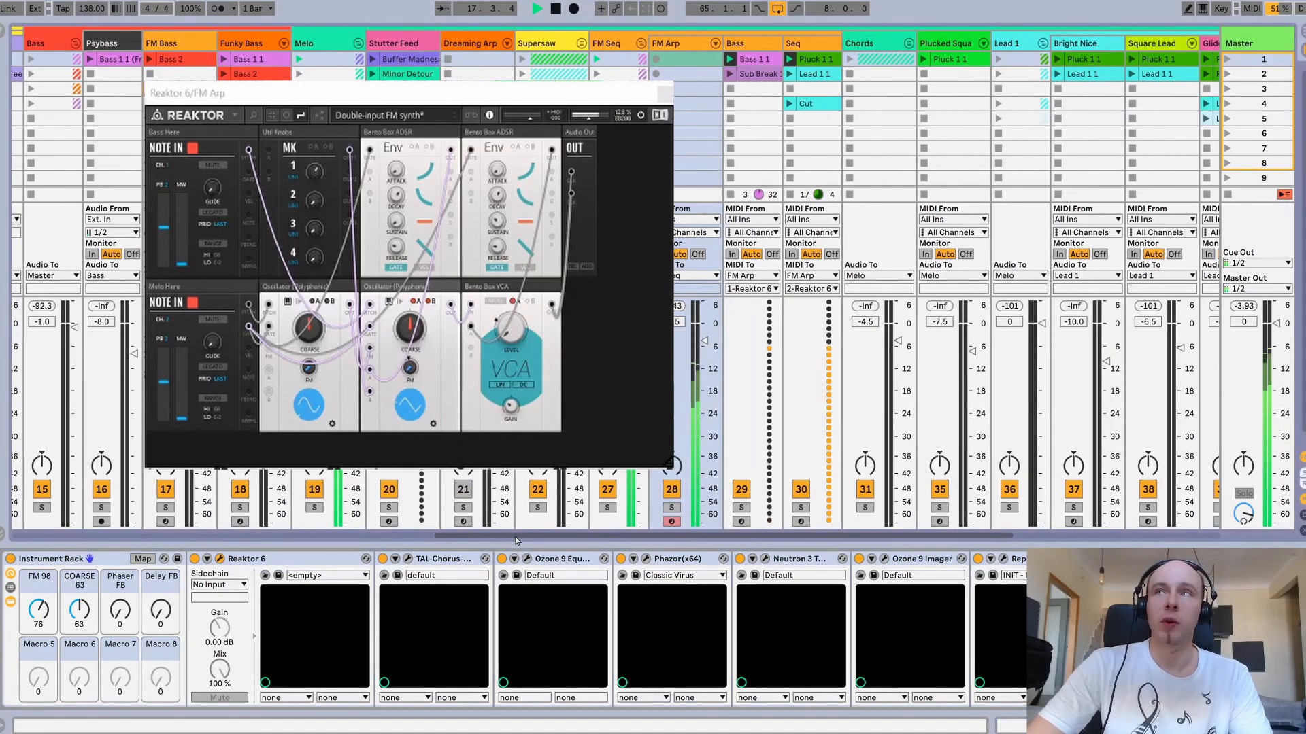
left_click(1133, 60)
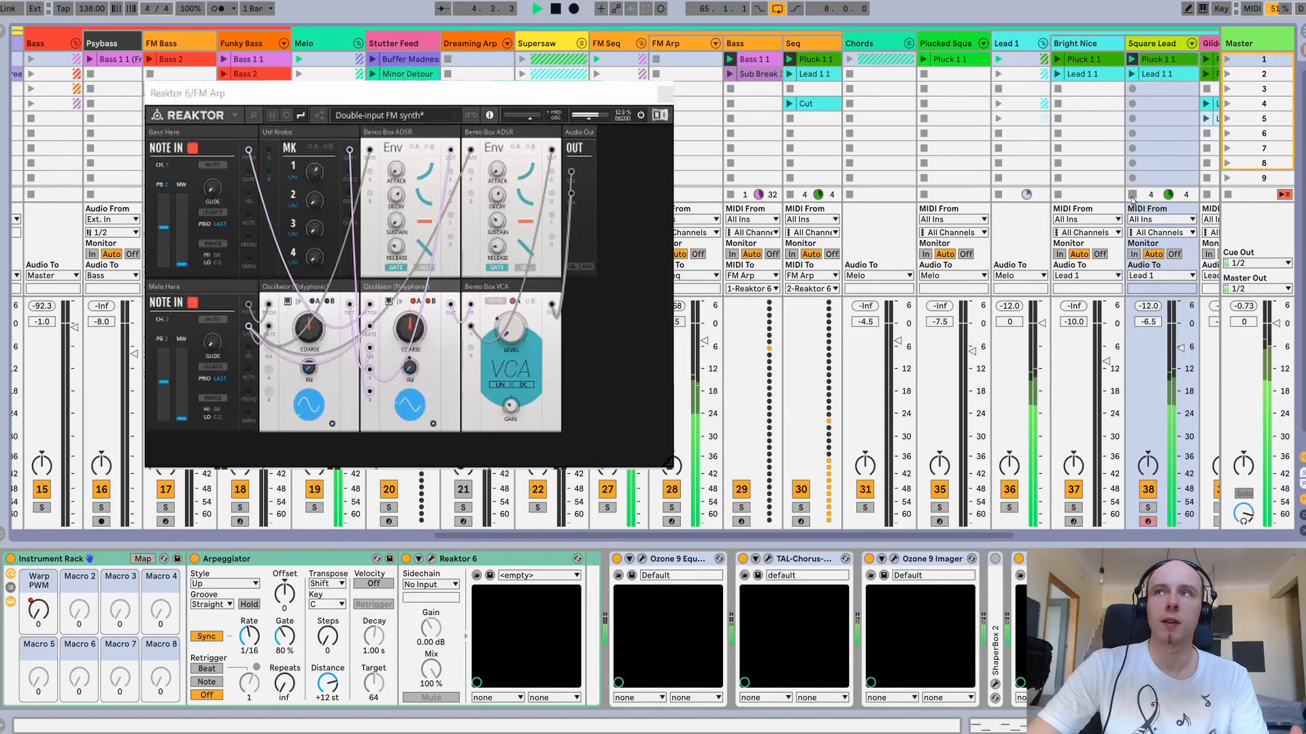
left_click(1147, 490)
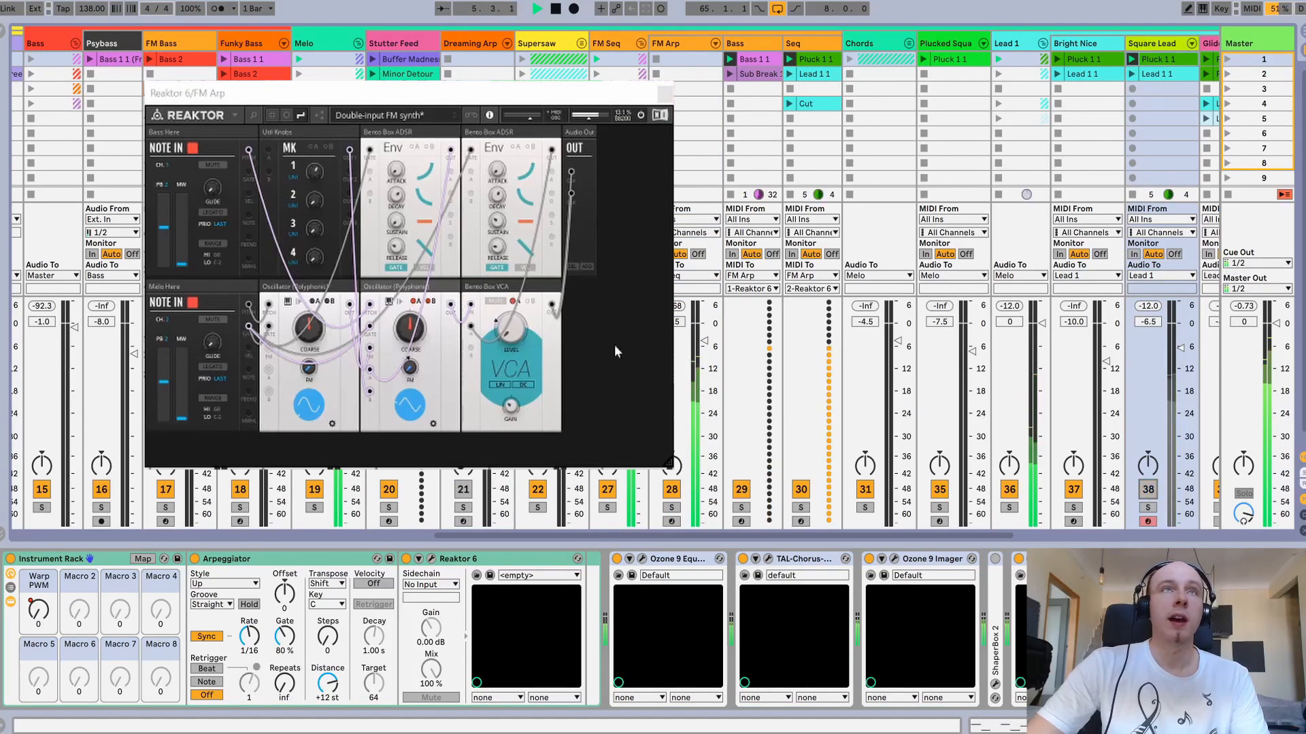
Step: Play the Funky Bass track's Bass 1 1 clip and reposition the FM Arp's Reaktor window over the mixer
left_click(226, 59)
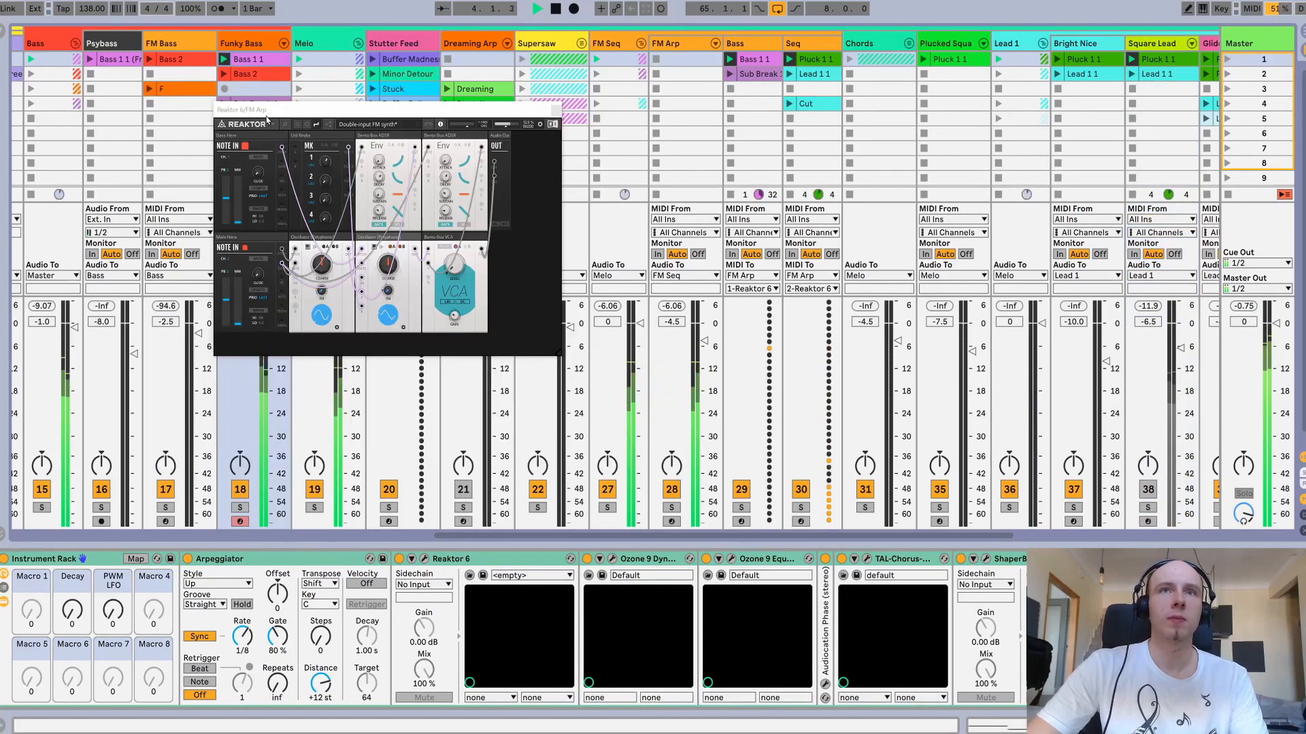
left_click_drag(266, 120, 363, 122)
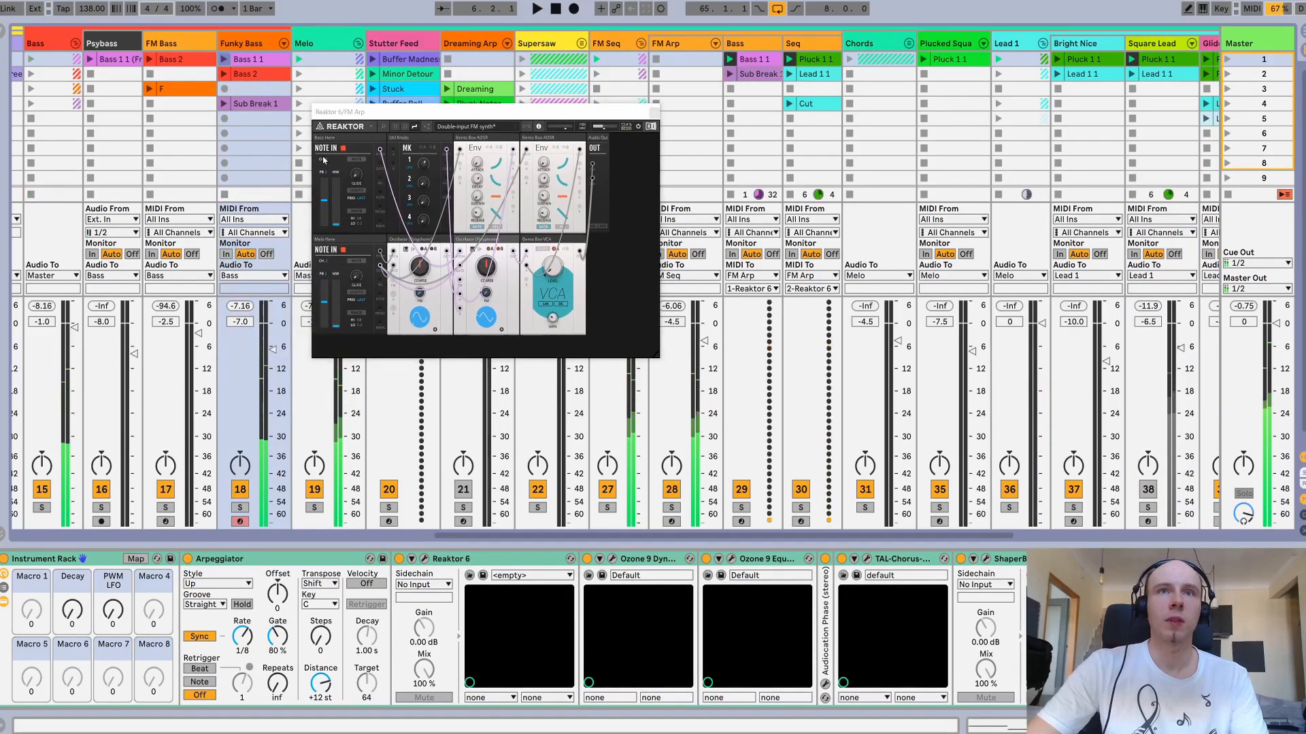
mouse_move(456, 113)
left_mouse_down()
mouse_move(433, 127)
mouse_move(448, 132)
left_mouse_up()
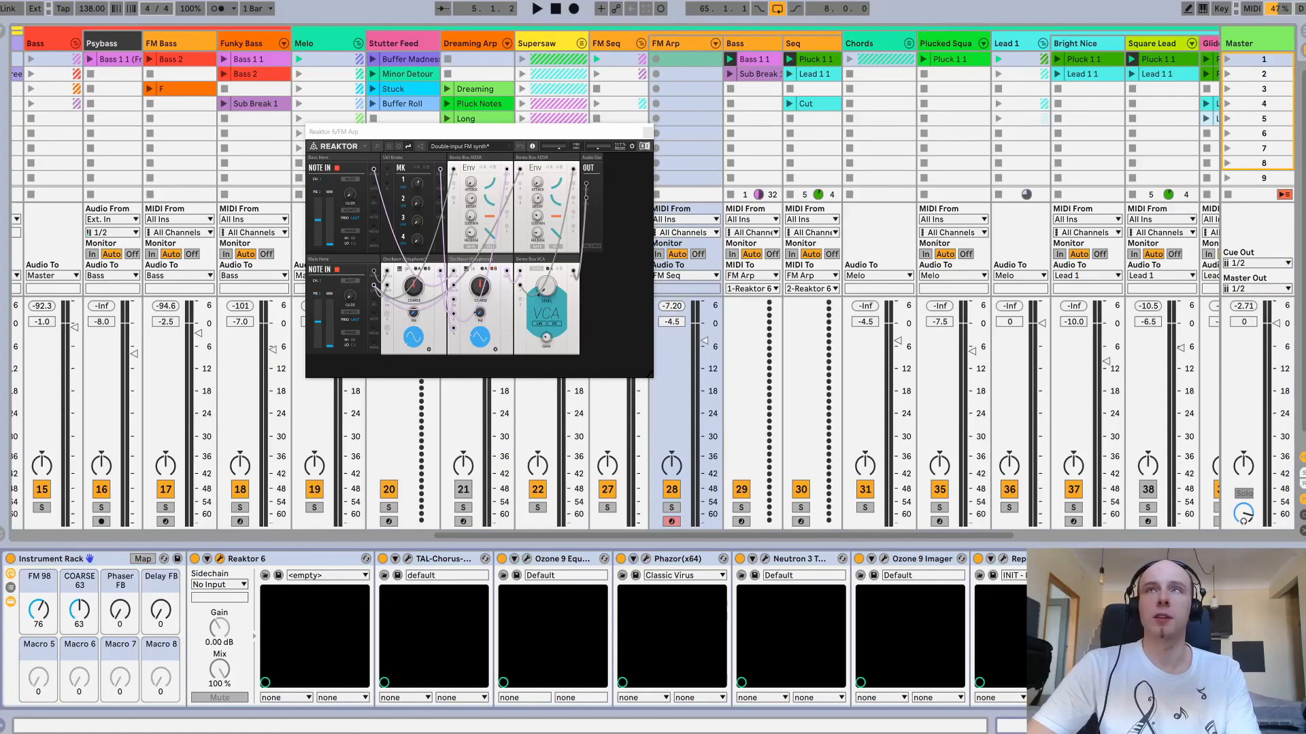
Step: Play back the FM Arp patch with its COARSE 63 macro set to 4, and stop playback
key("space")
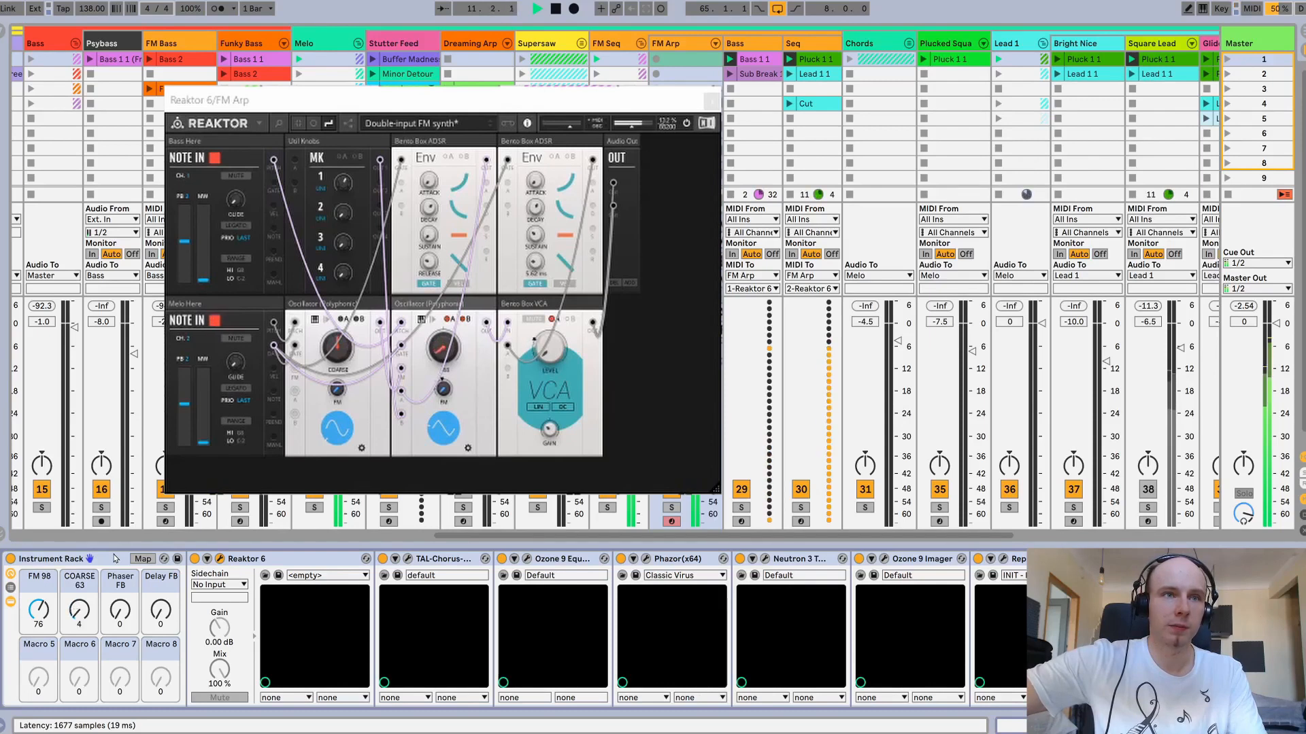
key("space")
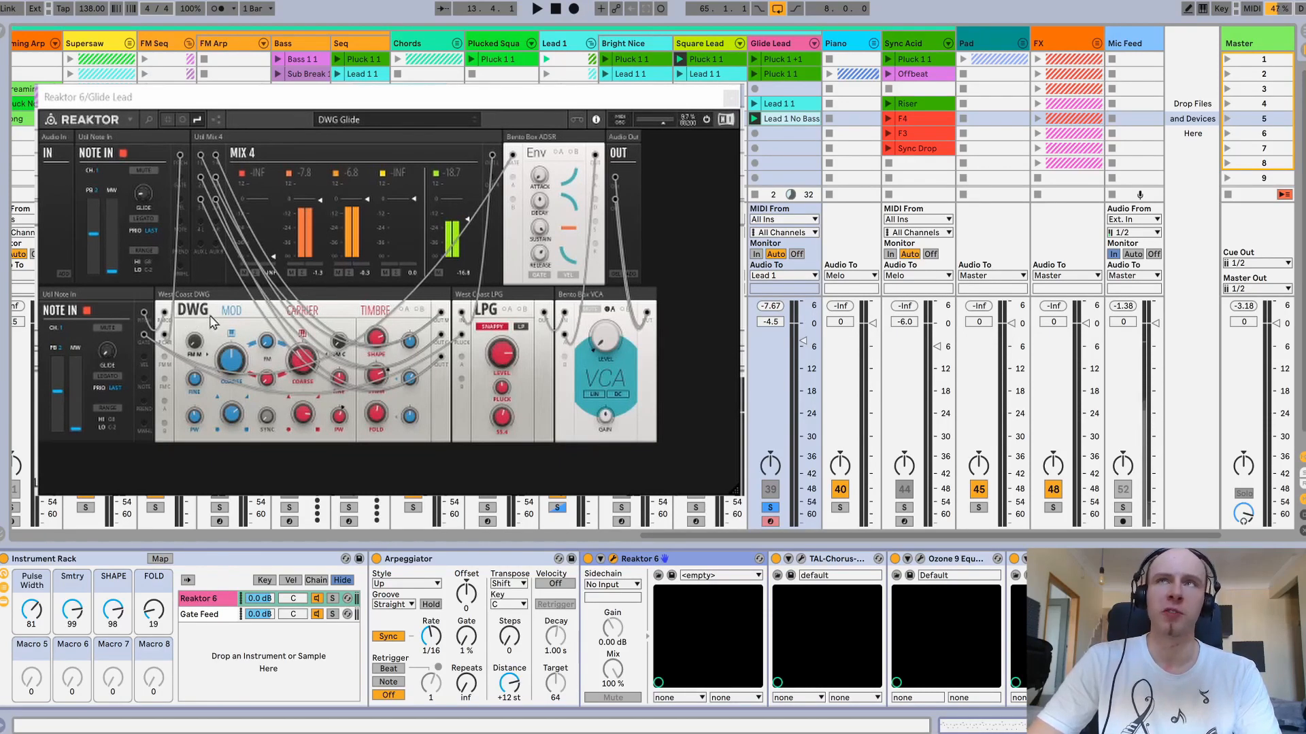
Step: Listen to the Glide Lead track's Lead 1 No Bass clip, stop playback and inspect the DWG block's Timbre section
left_click(753, 120)
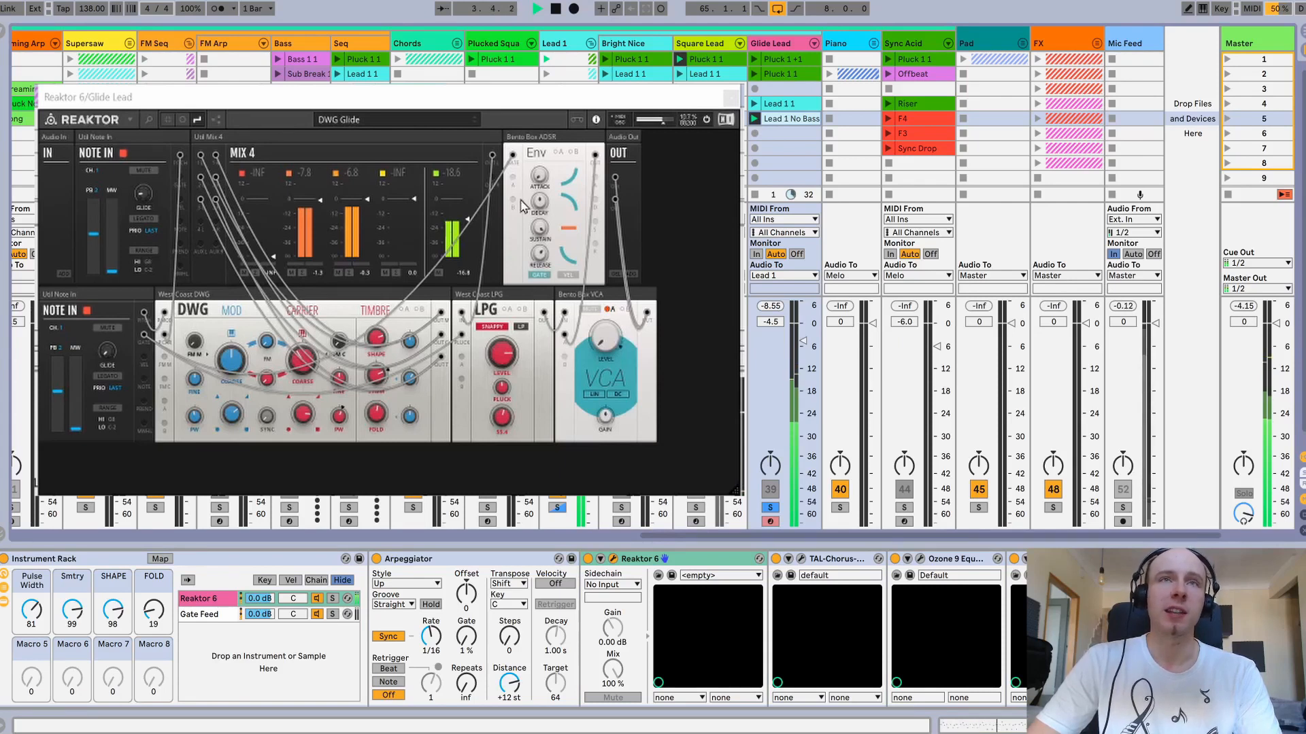
key("space")
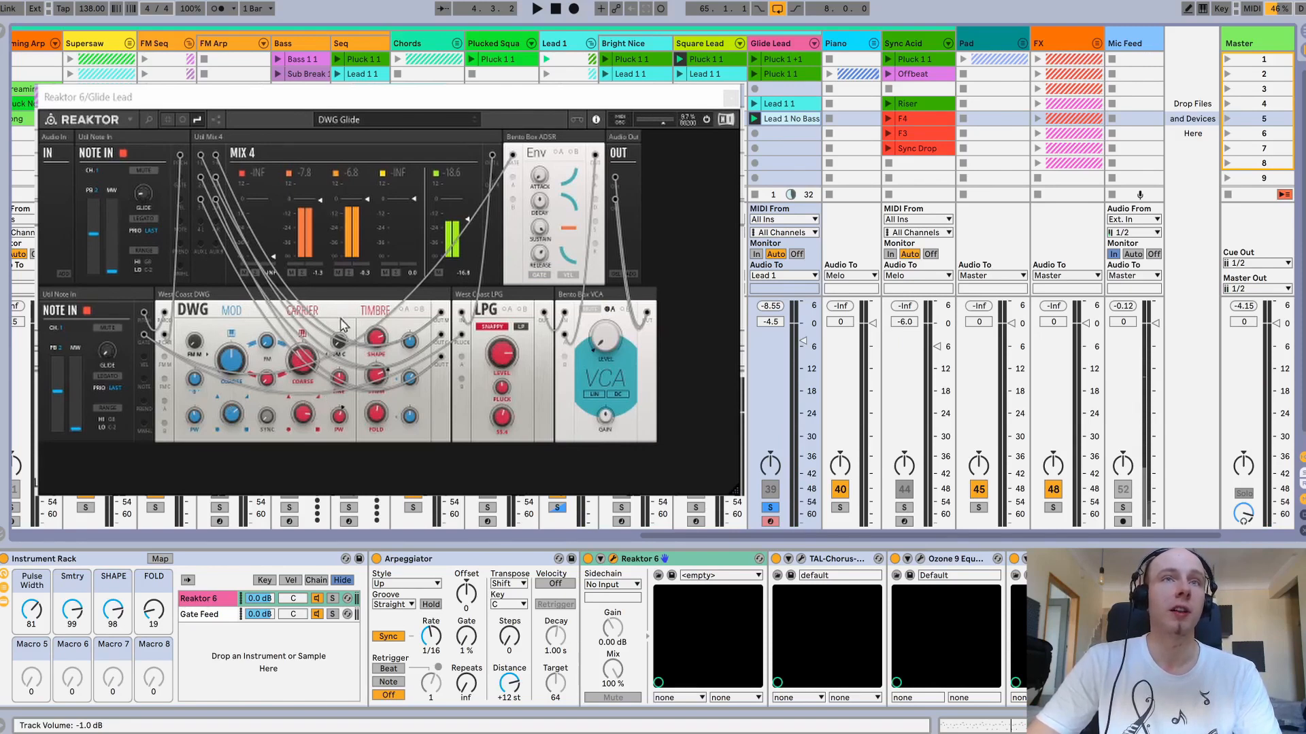
left_click(368, 314)
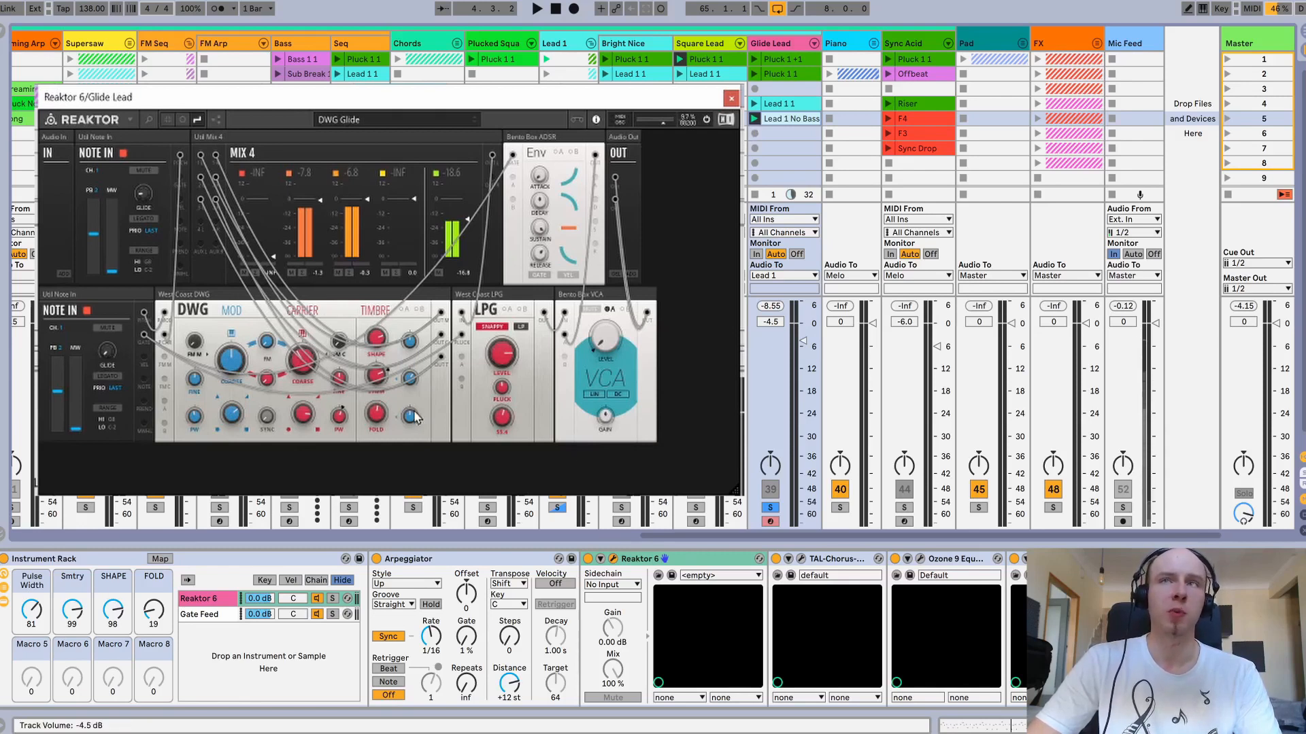
Step: Replay the Lead 1 No Bass clip and set the Glide Lead rack's macros to Pulse Width 77, Smtry 74, SHAPE 41 and FOLD 127
left_click(753, 120)
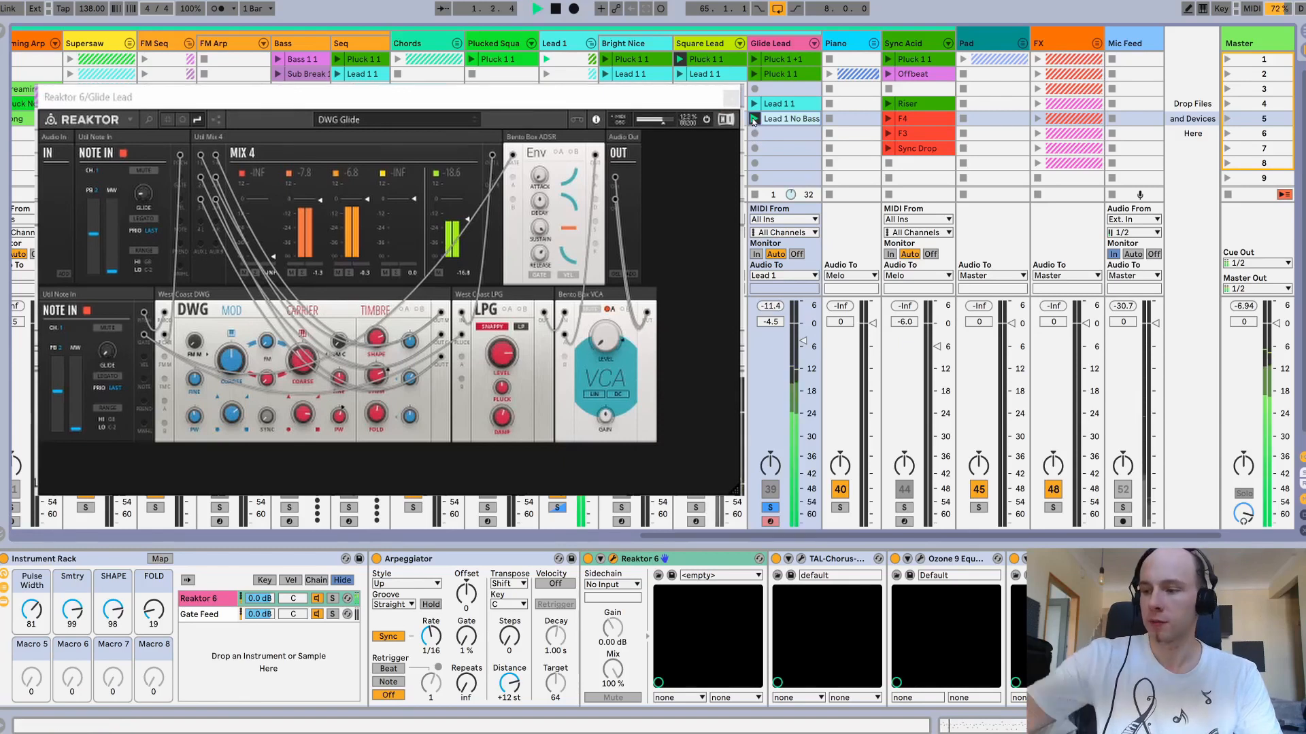
left_click(109, 562)
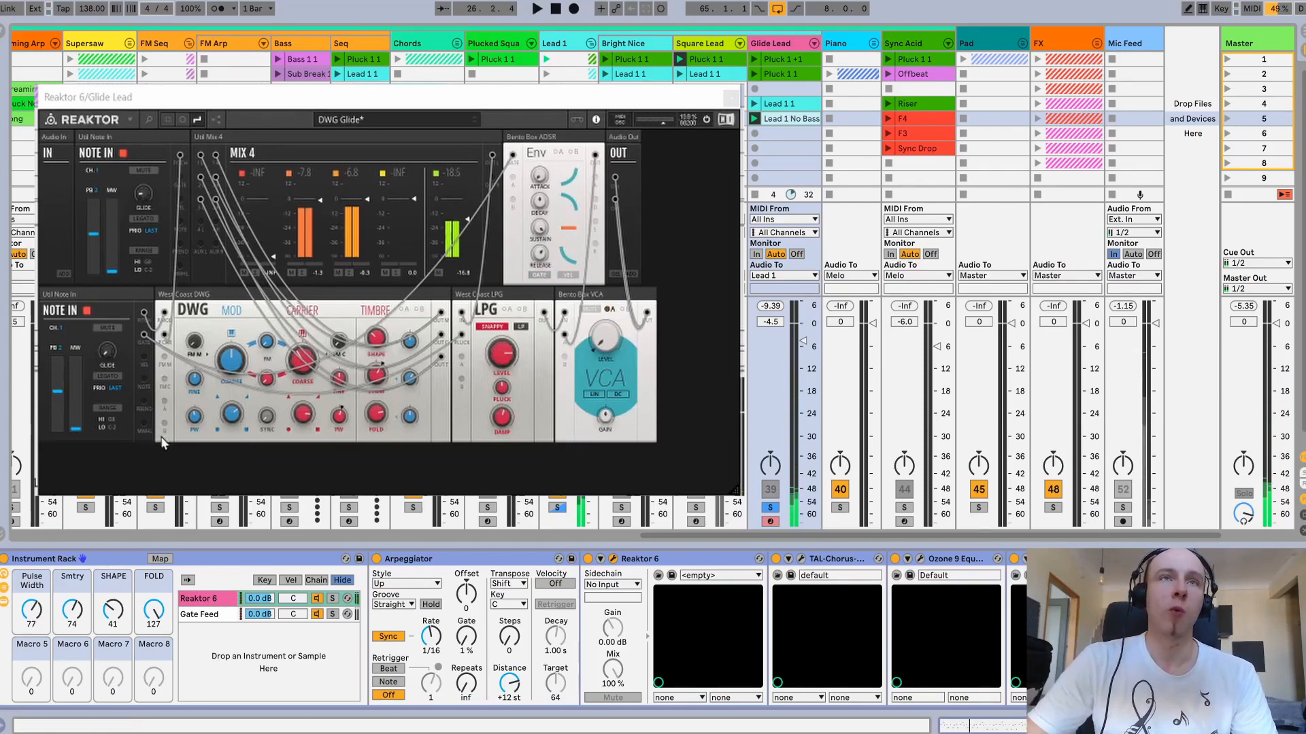
Step: Read the info hints of the DWG and LPG blocks in the Glide Lead patch
mouse_move(218, 303)
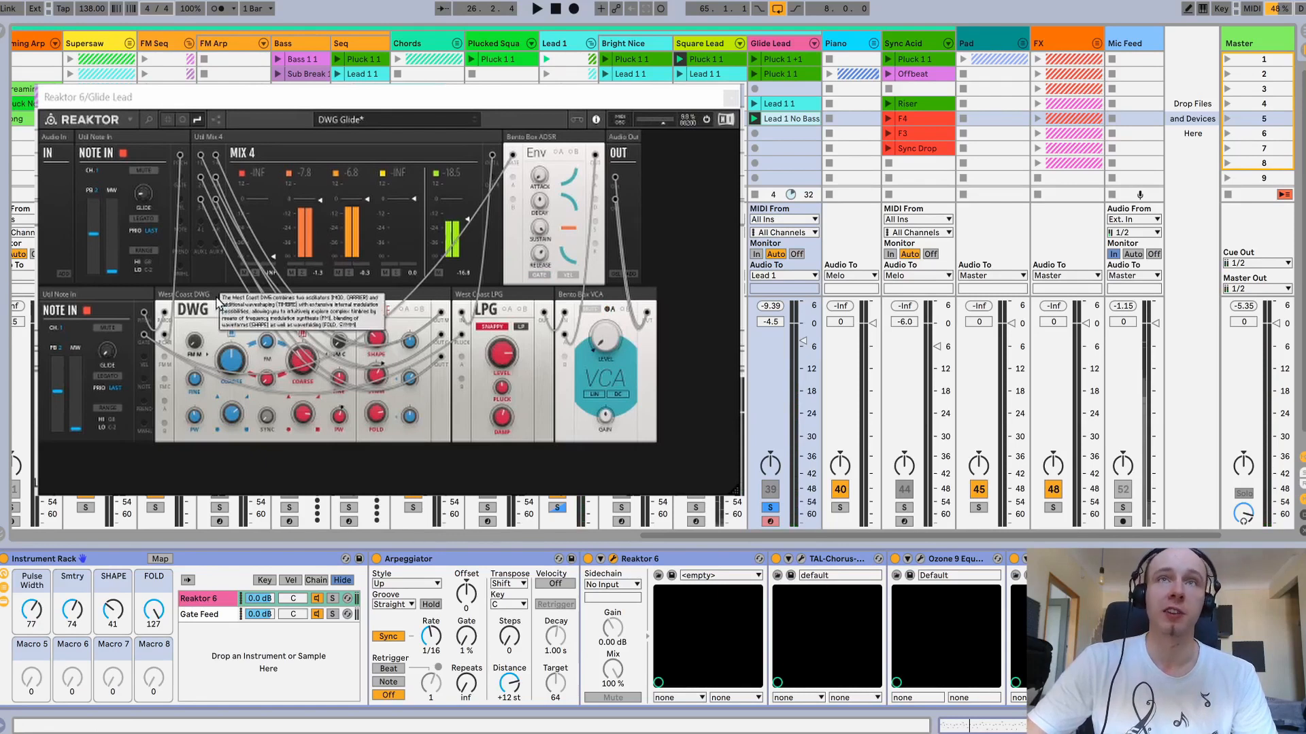
left_click(519, 298)
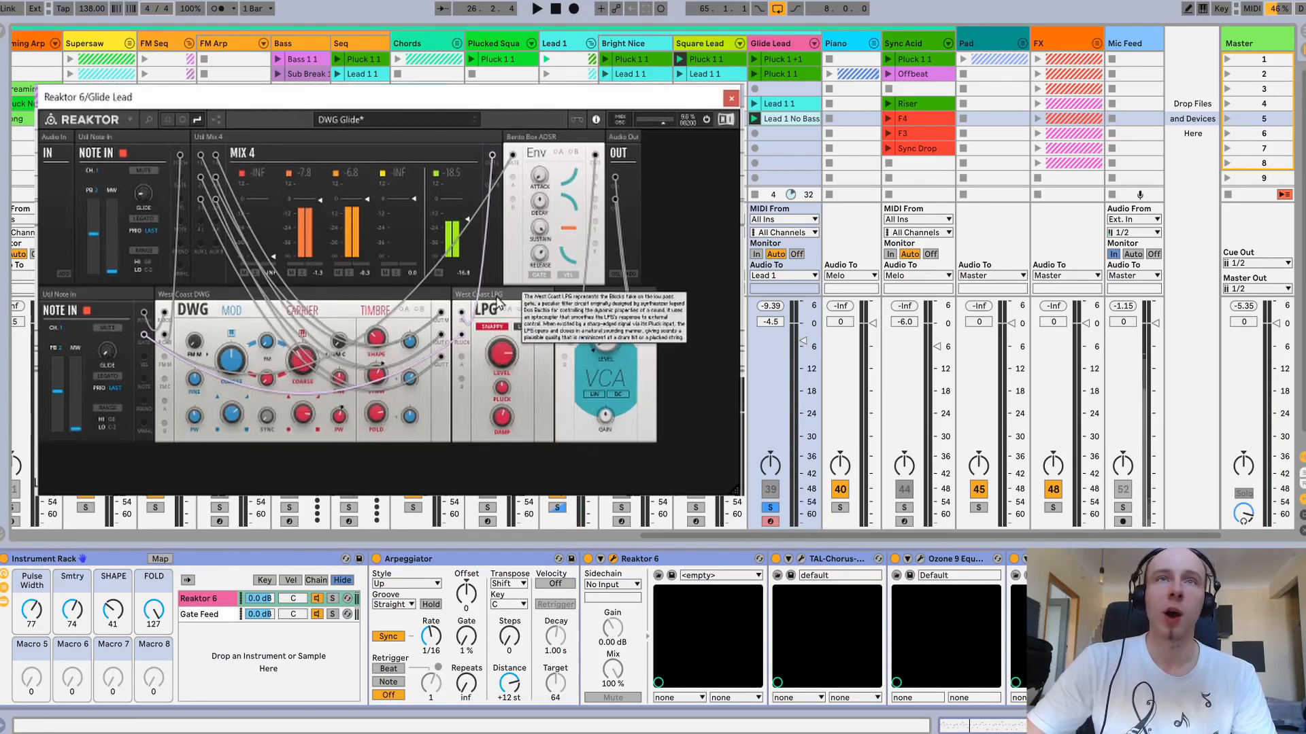
mouse_move(345, 303)
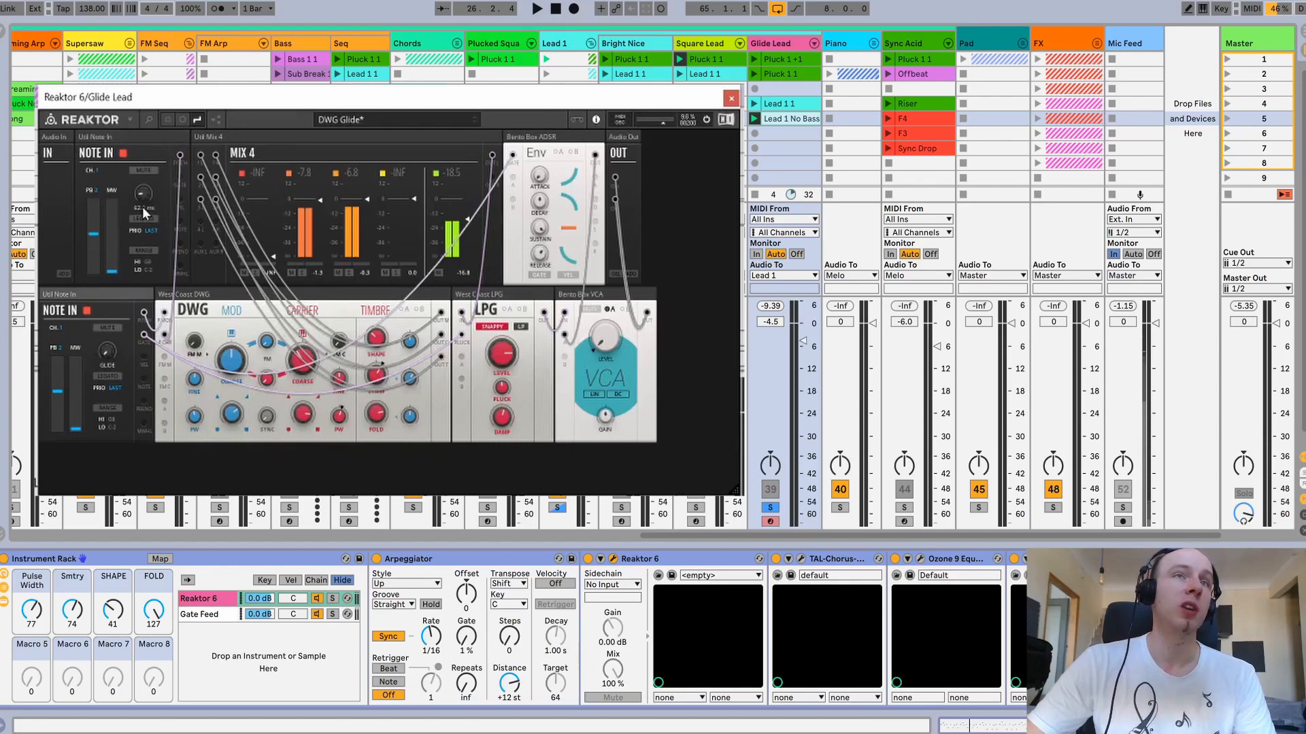
Step: Replay the Lead 1 No Bass clip, raise the upper Note In block's Glide from 0.00 ms, and stop playback
left_click(754, 119)
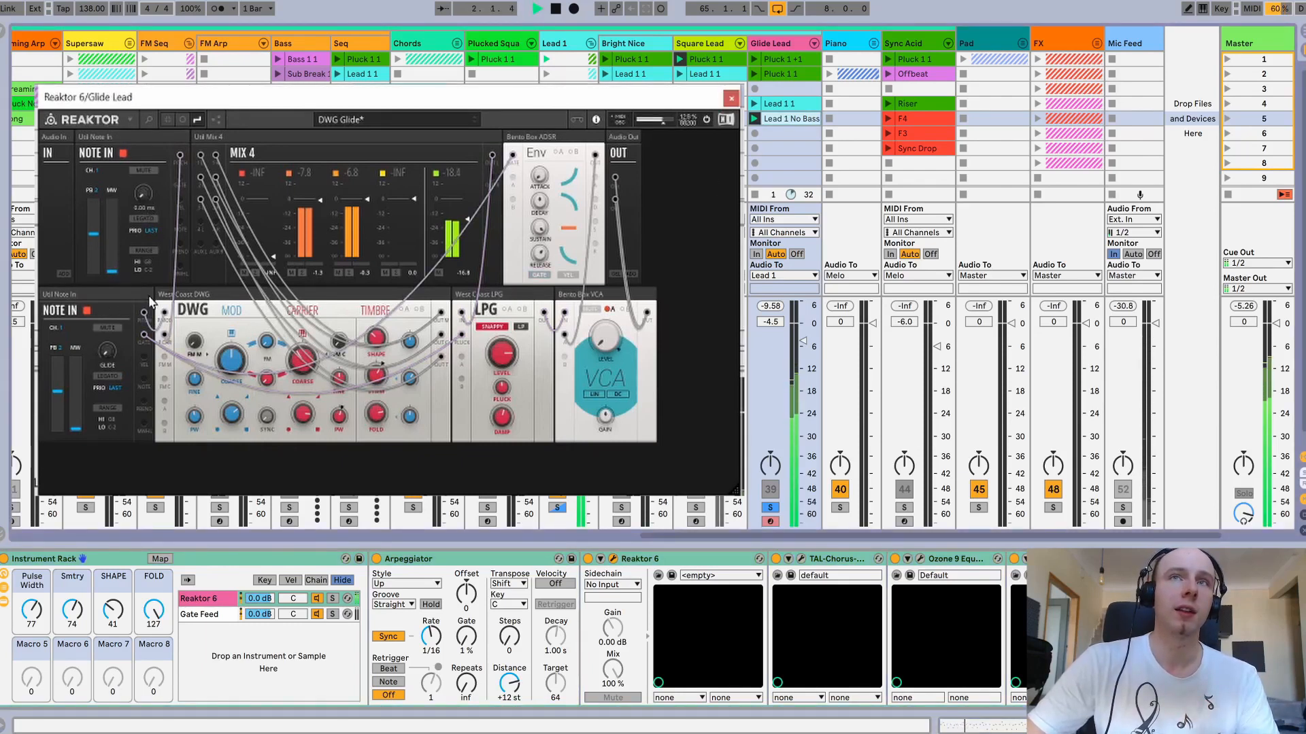
mouse_move(151, 302)
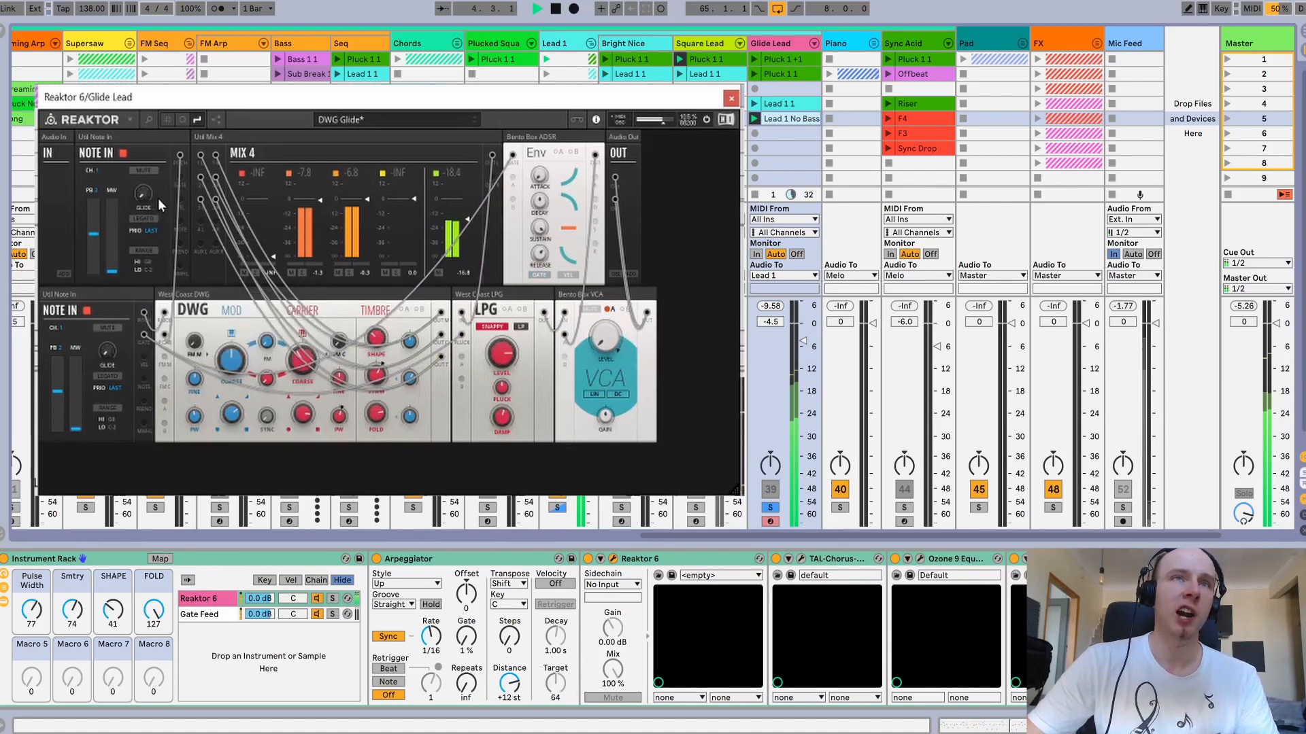
left_click_drag(144, 194, 145, 173)
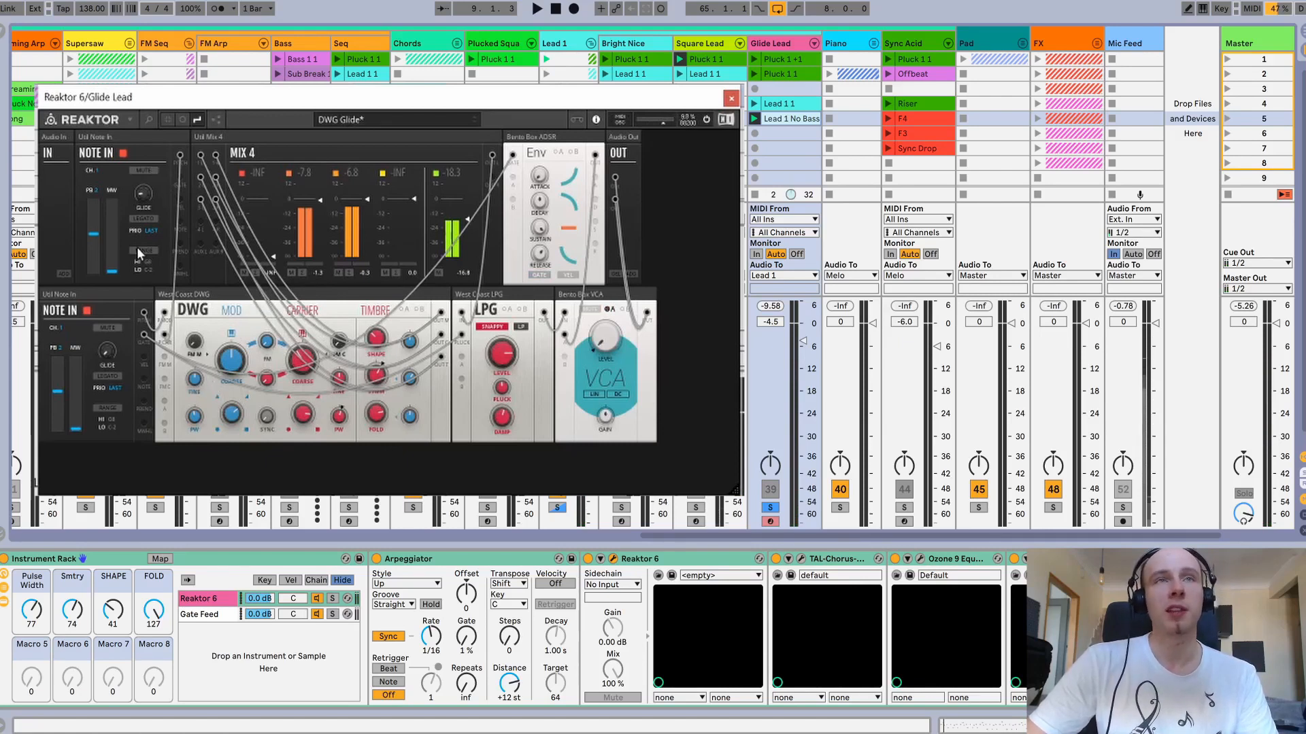
mouse_move(210, 296)
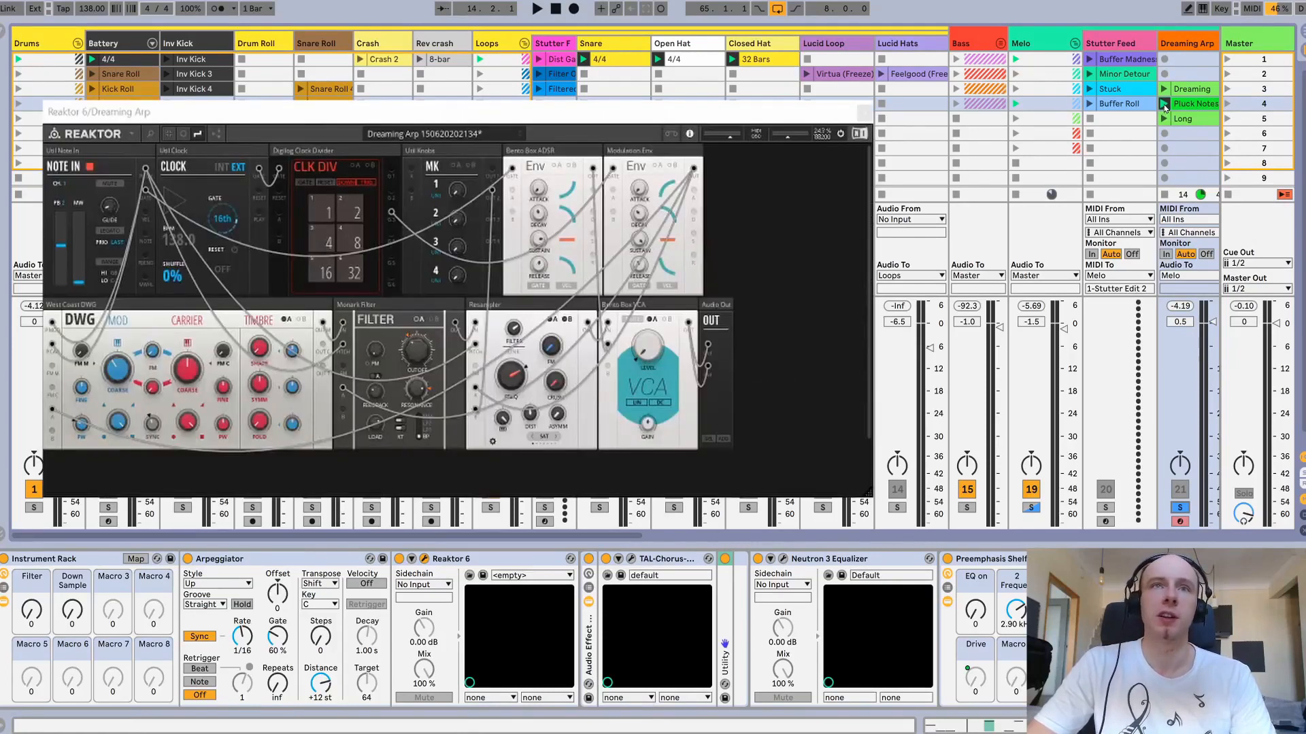
Step: Play the Dreaming Arp track's Pluck Notes clip, inspect its DWG, Monark Filter and Resampler blocks, and stop playback
left_click(1163, 104)
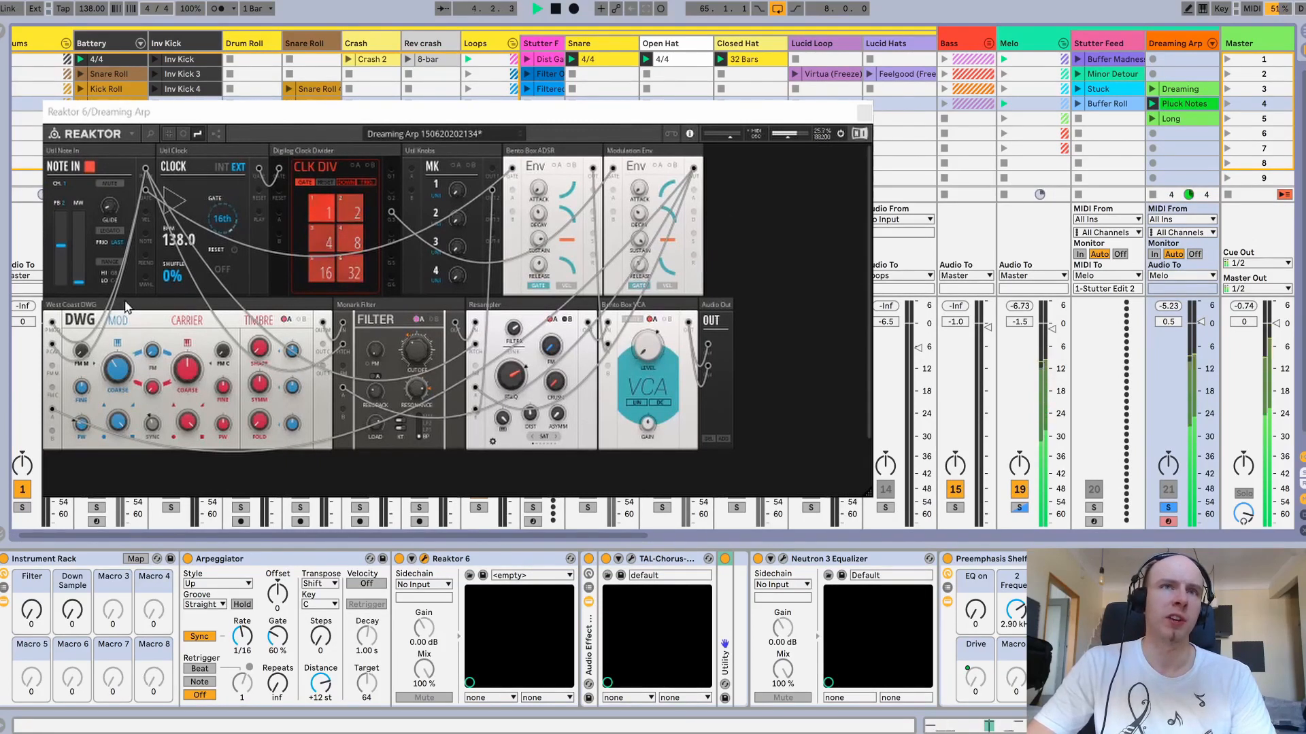
mouse_move(125, 307)
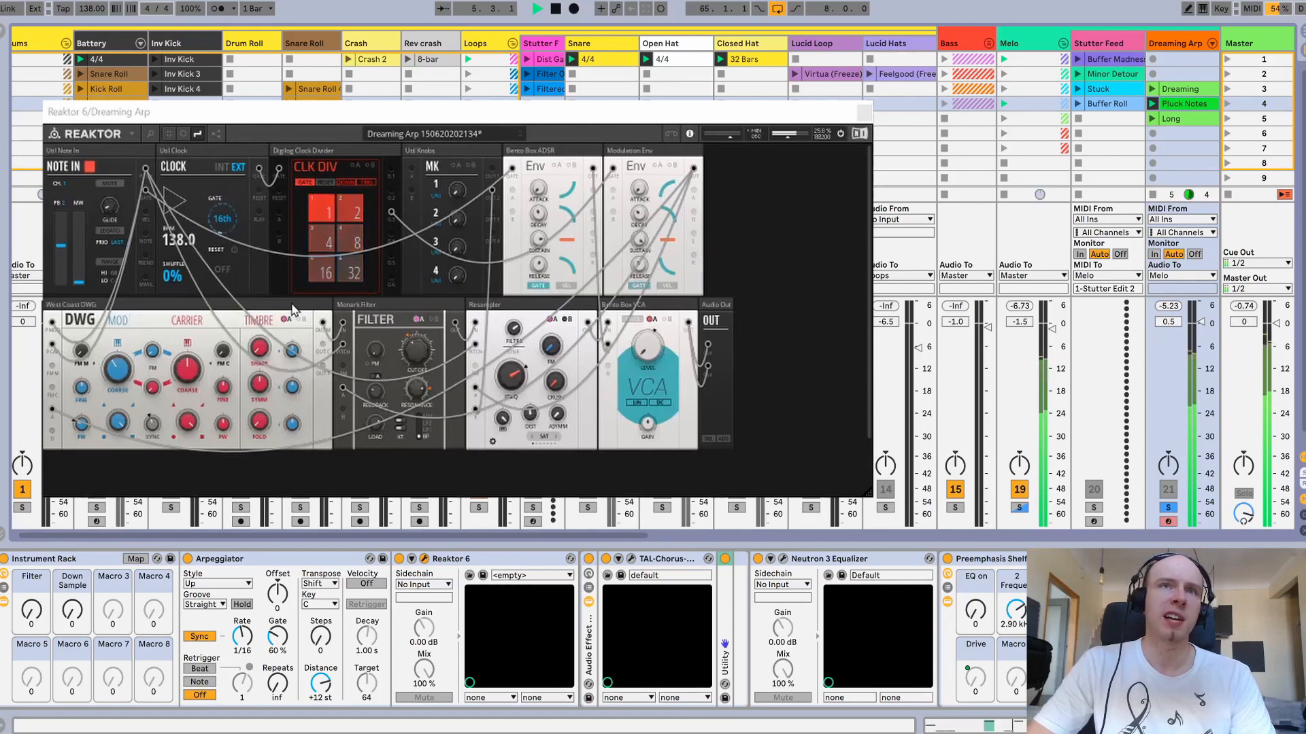
mouse_move(460, 314)
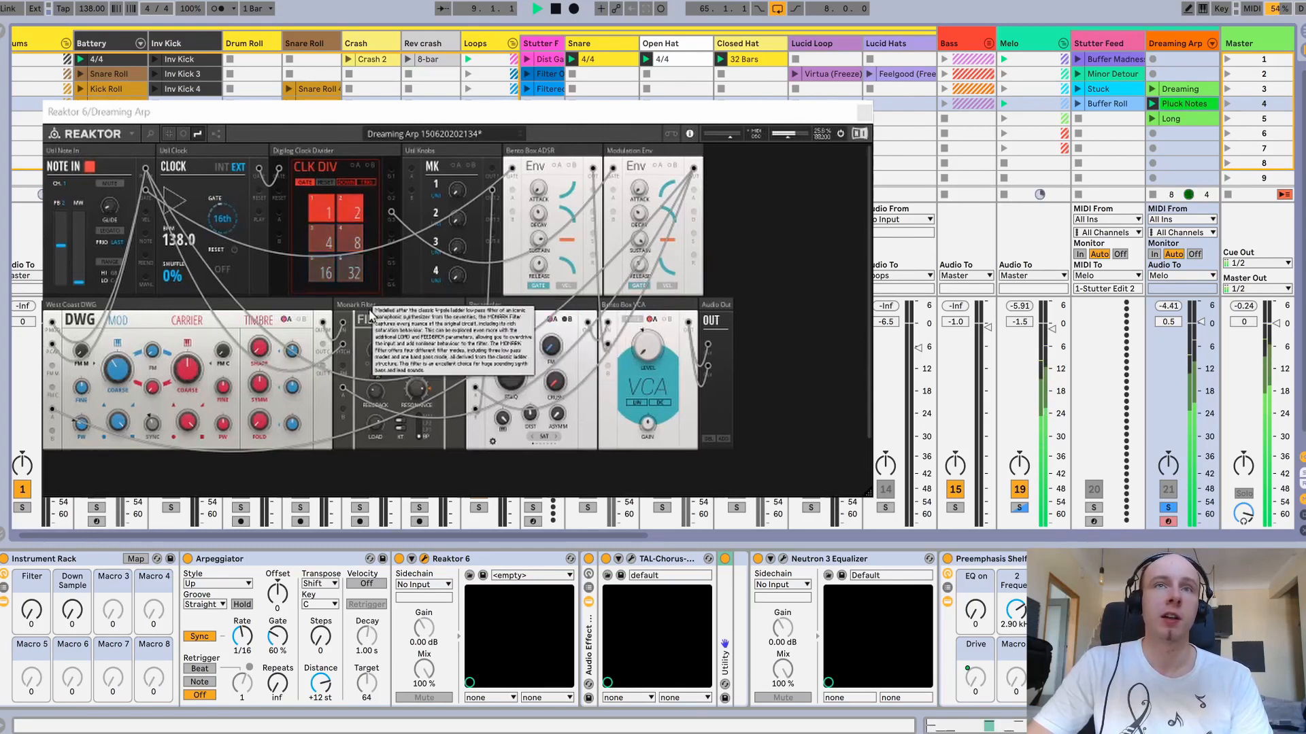
mouse_move(523, 313)
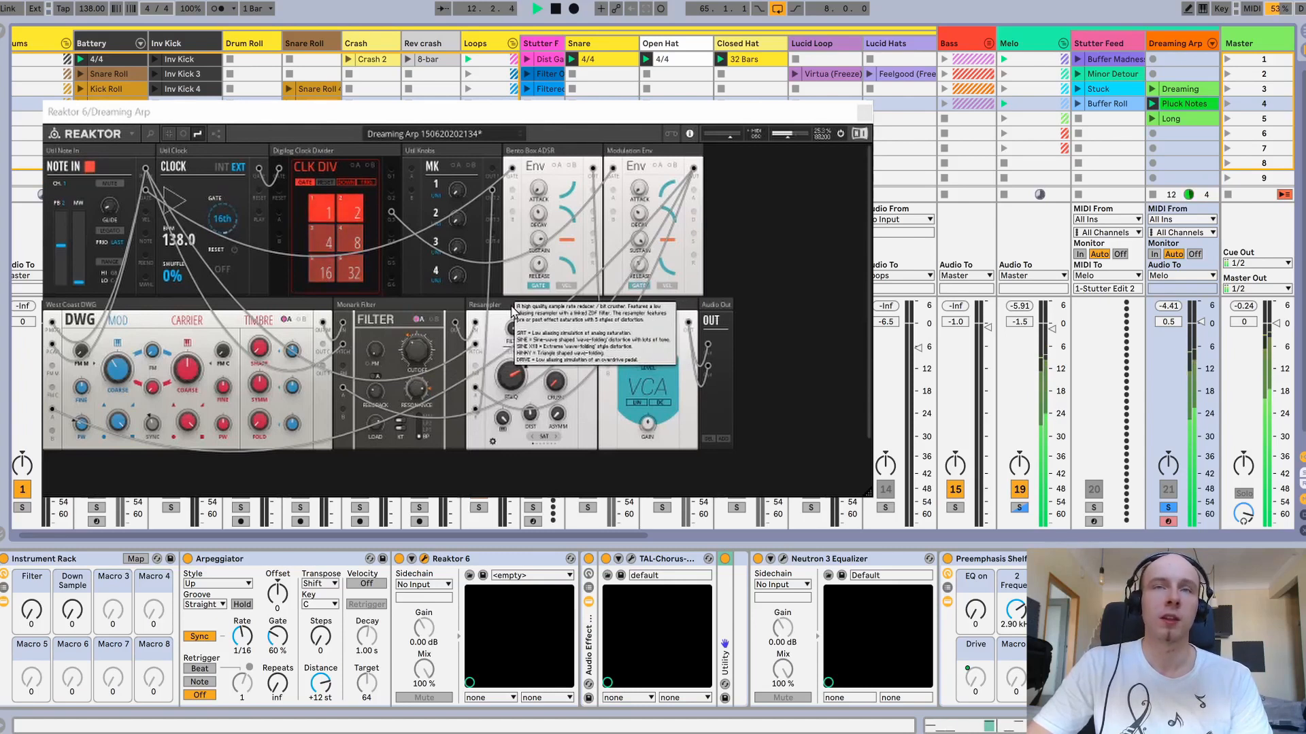
key("space")
Step: Try patching the DWG output straight into the Resampler during playback, bypassing the Monark Filter, and stop playback
mouse_move(525, 405)
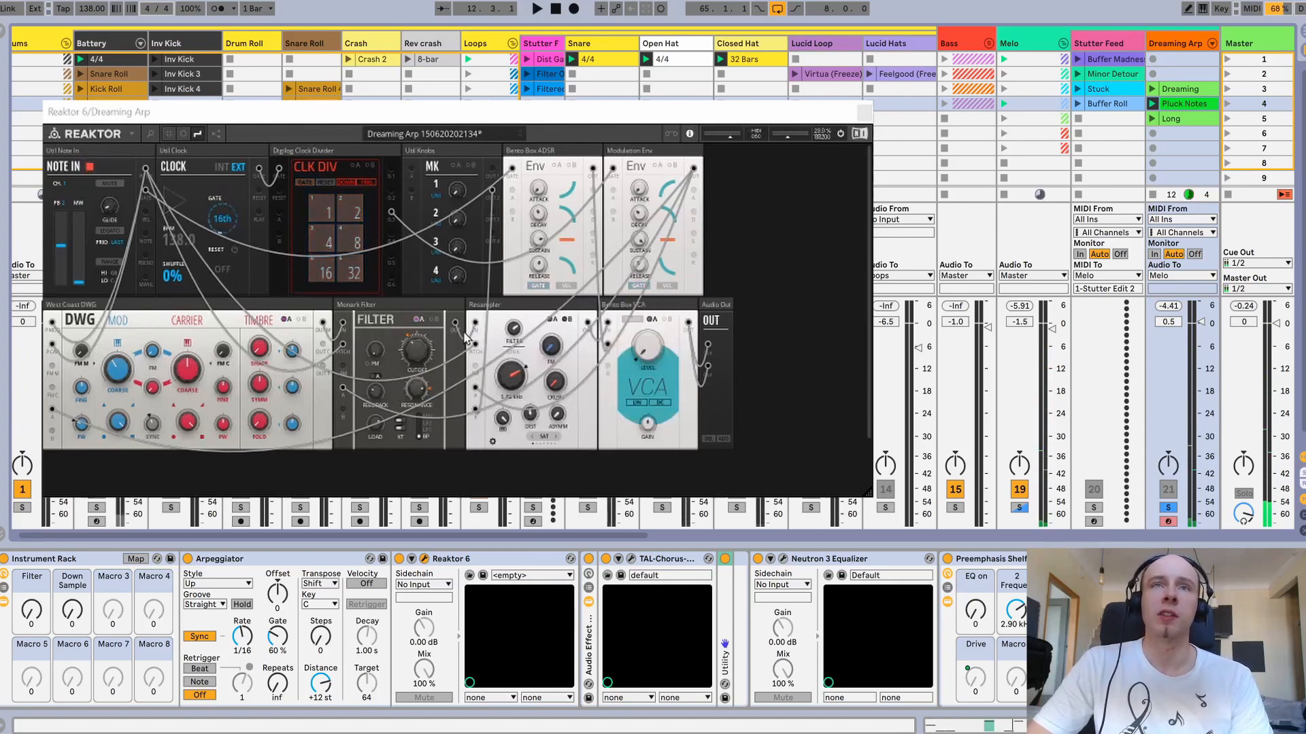
left_click(420, 321)
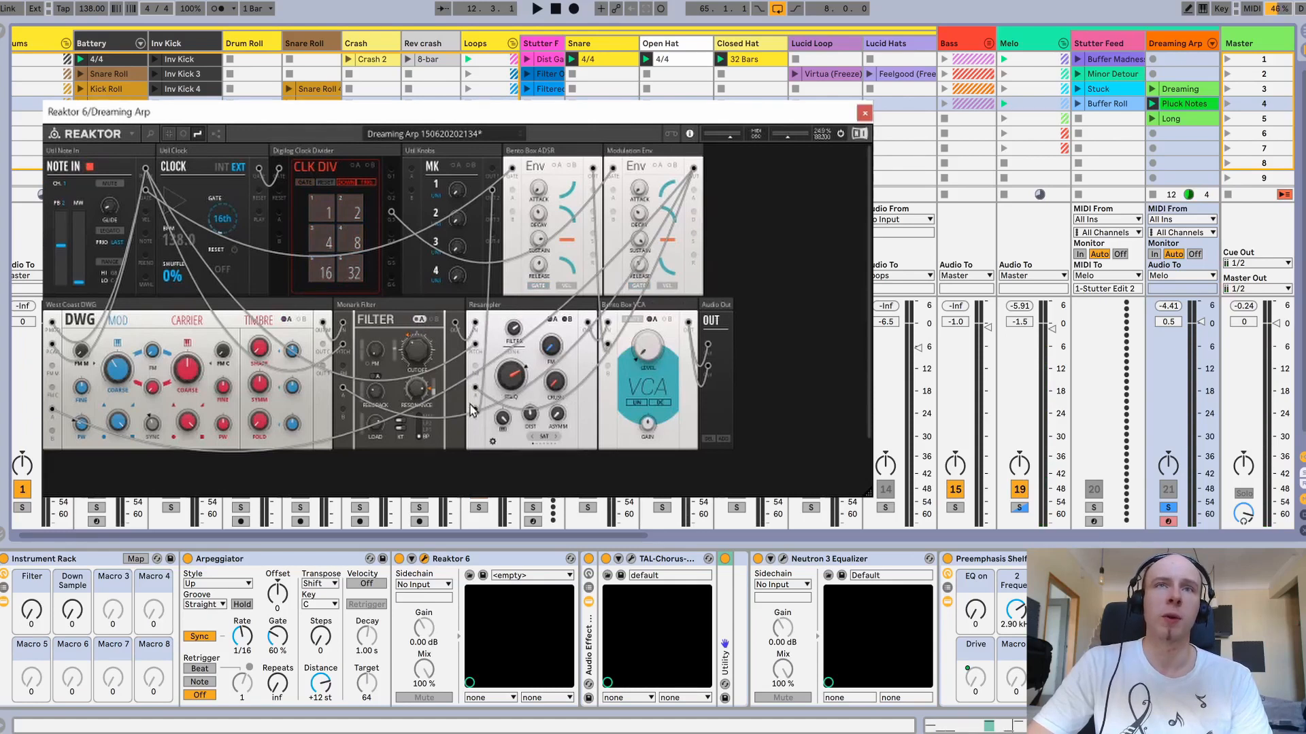
mouse_move(379, 361)
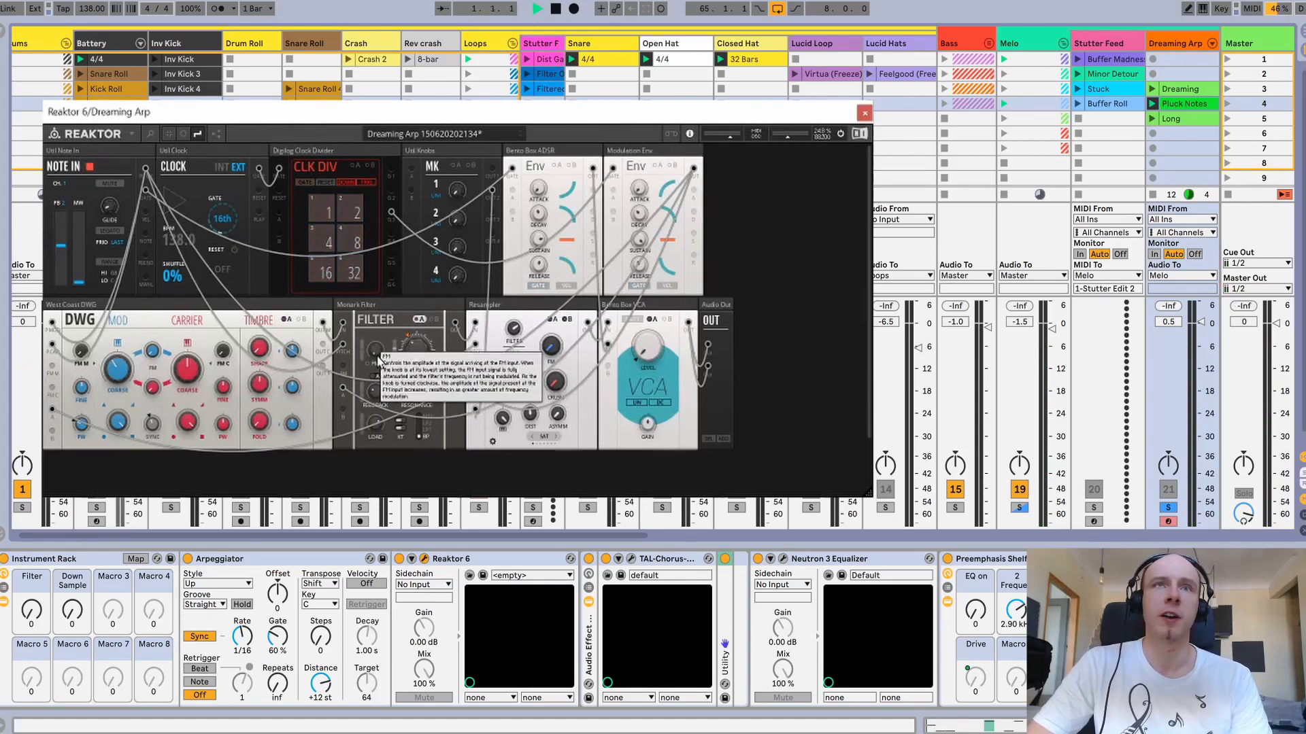
key("space")
left_click_drag(323, 324, 478, 328)
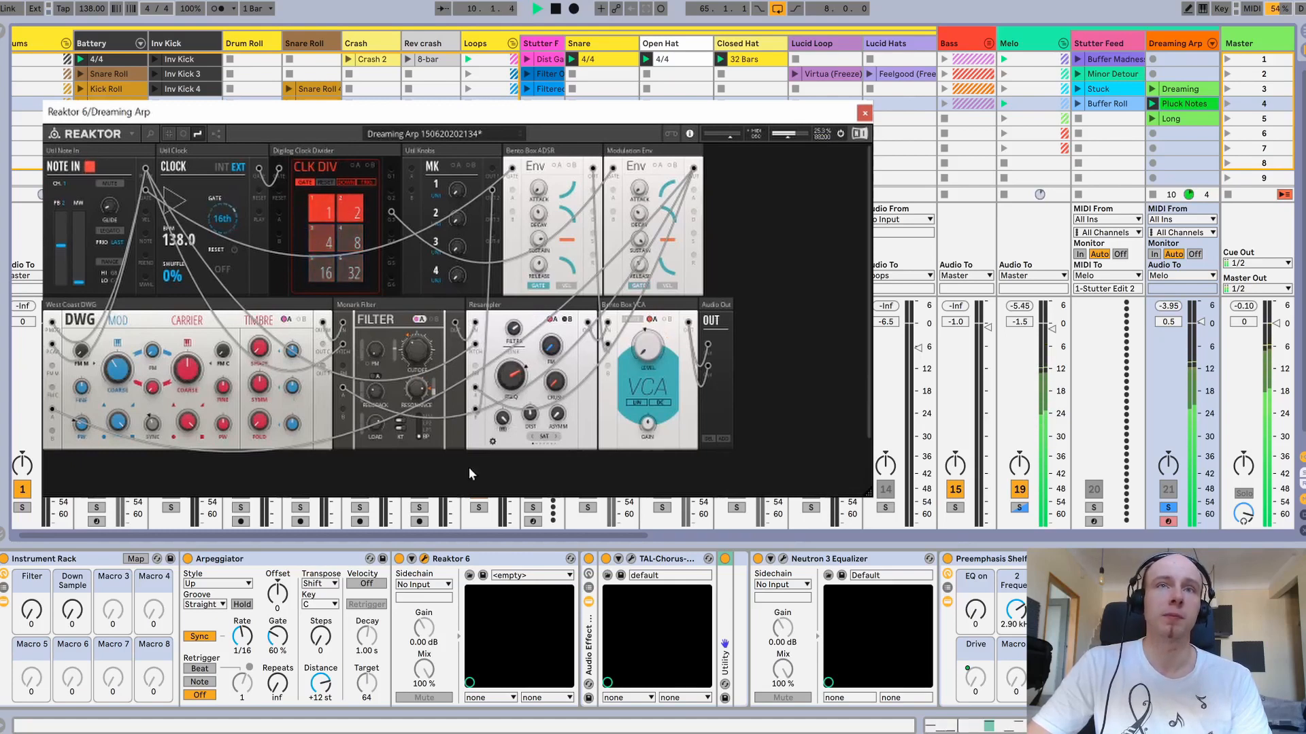
key("space")
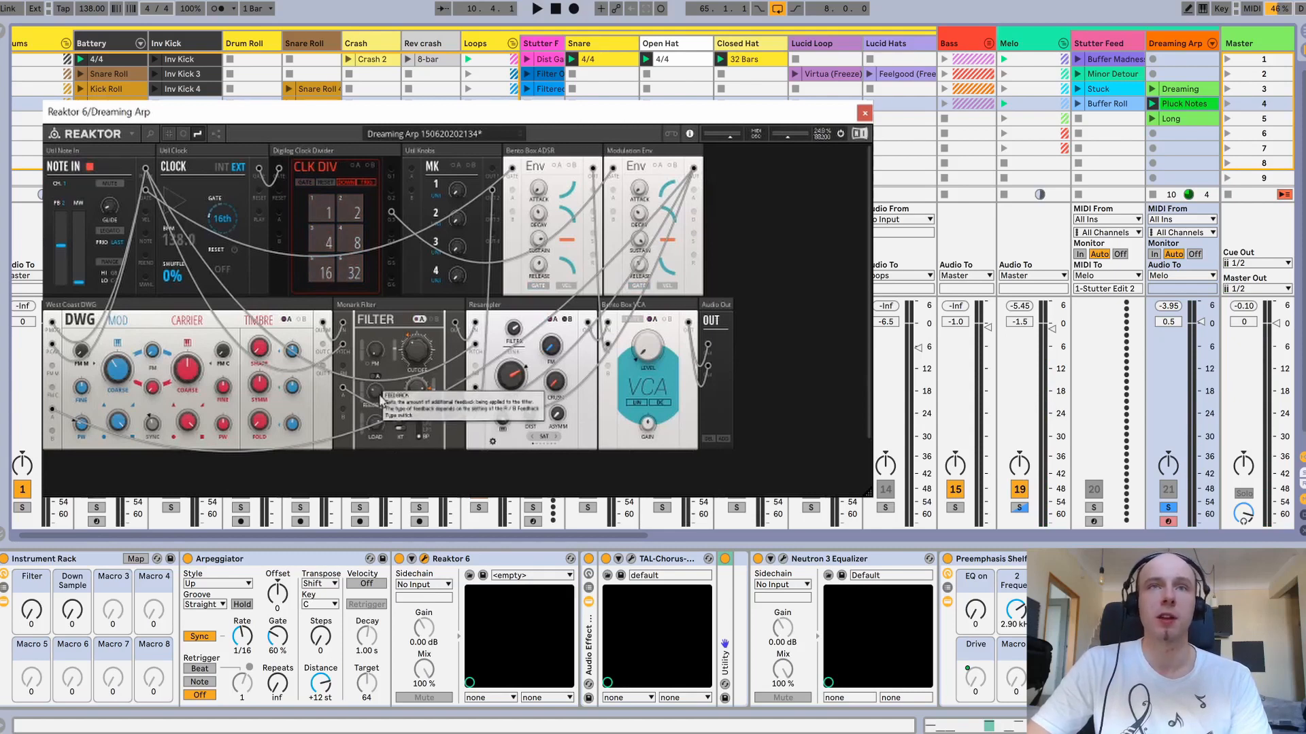
Step: Replay the Dreaming Arp patch while inspecting the Monark Filter's Resonance control, and stop playback
key("space")
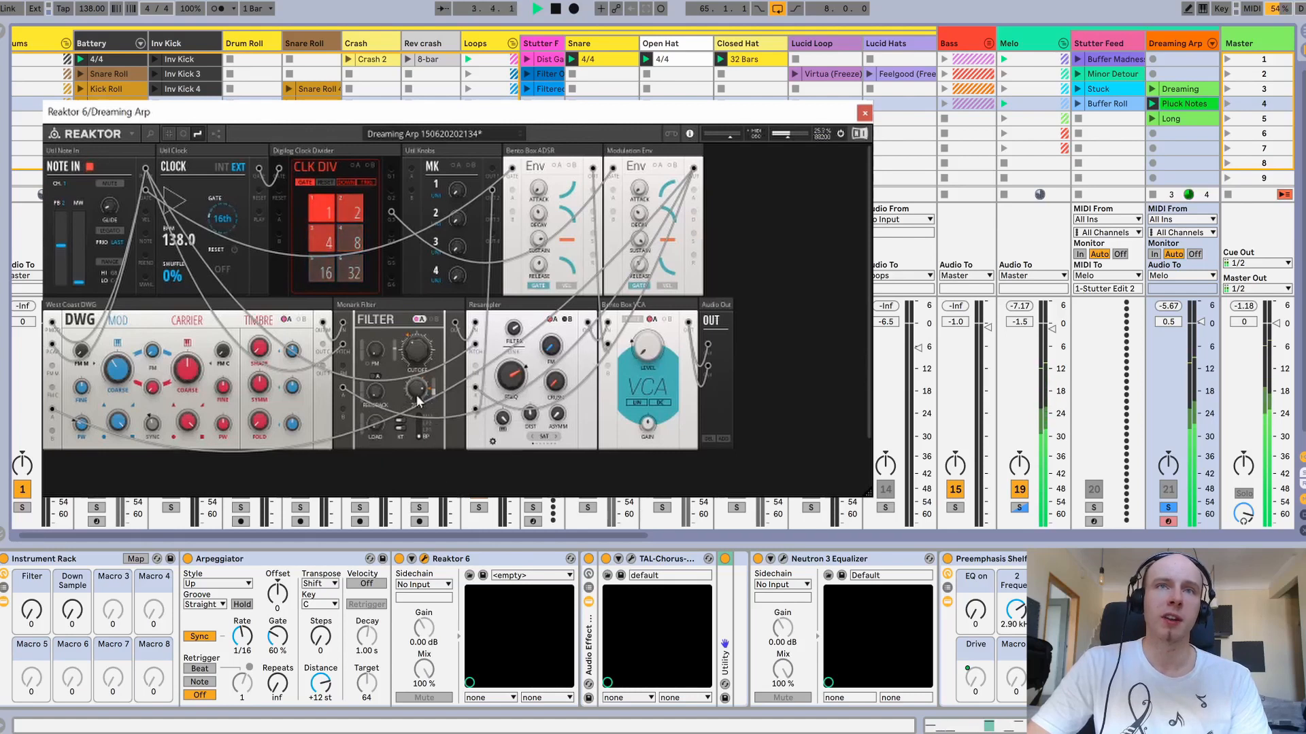
mouse_move(418, 400)
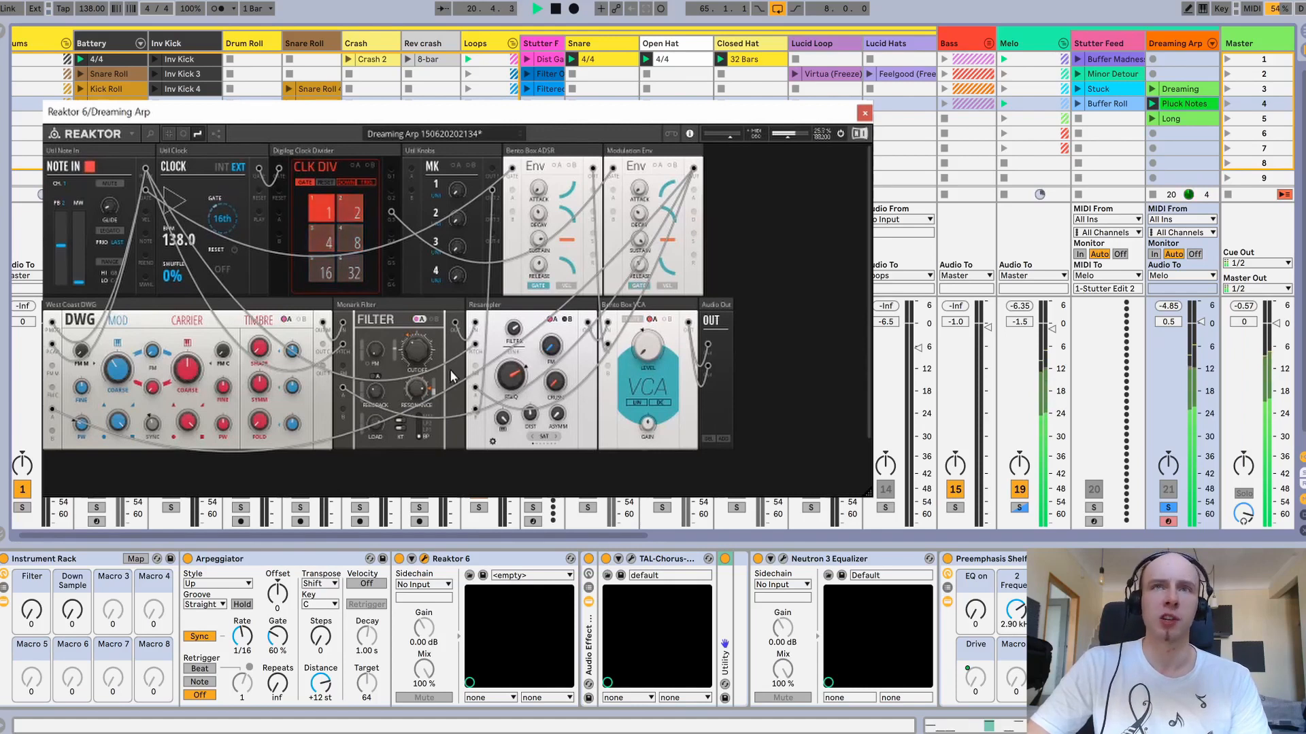
key("space")
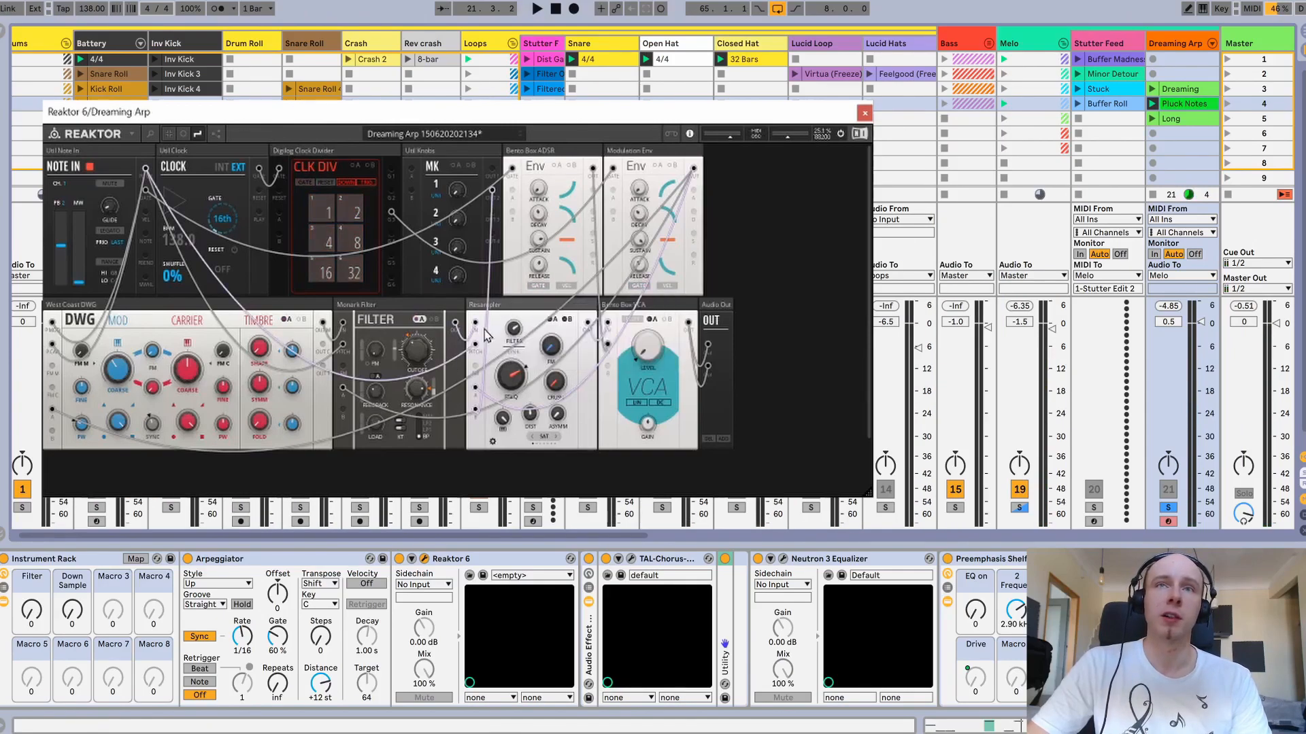
Step: Try lowering the Resampler's cutoff Frequency during playback, and select the Dreaming Arp Instrument Rack
key("space")
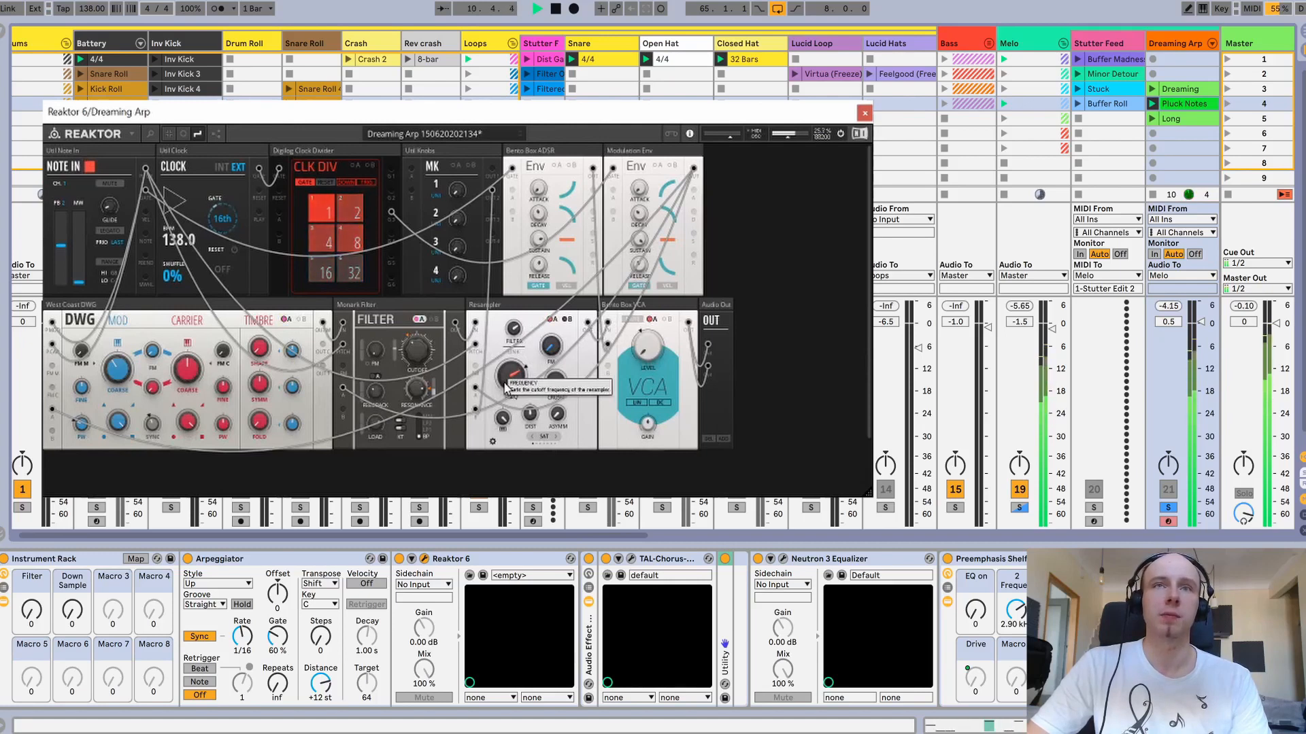
left_click_drag(508, 379, 512, 429)
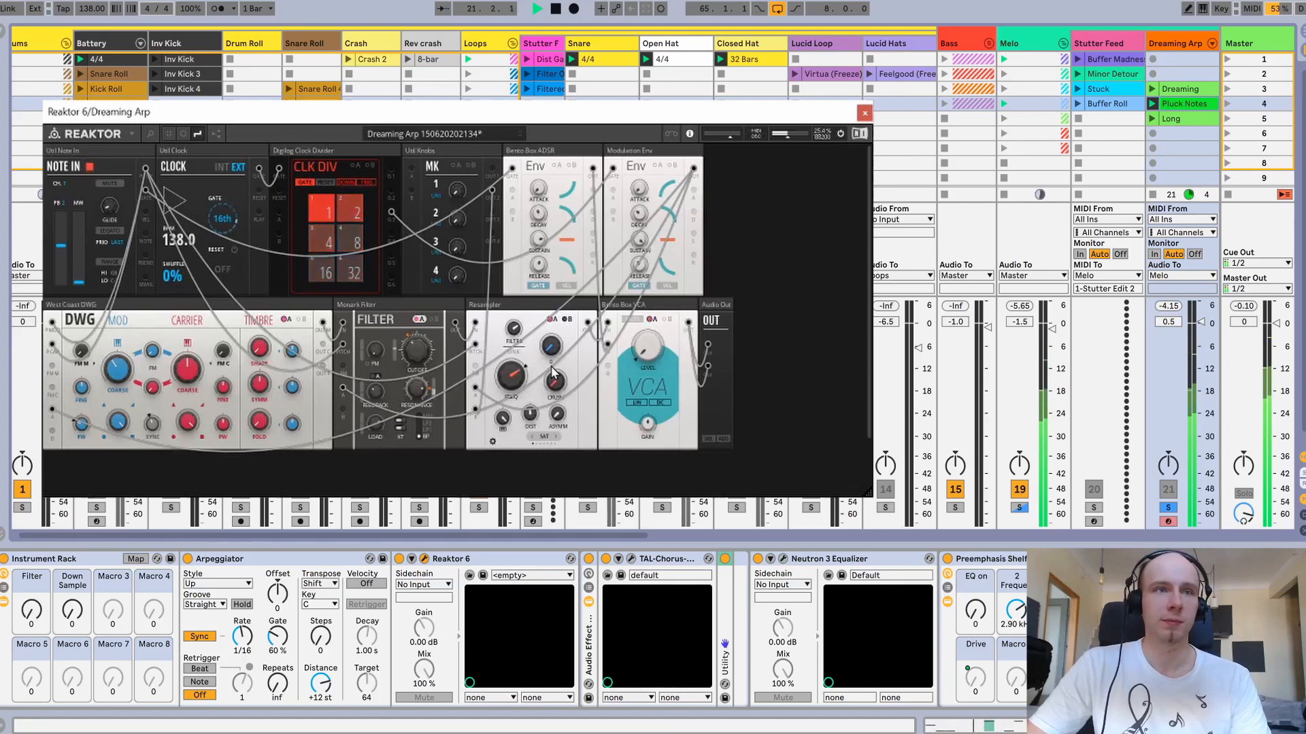
left_click(31, 560)
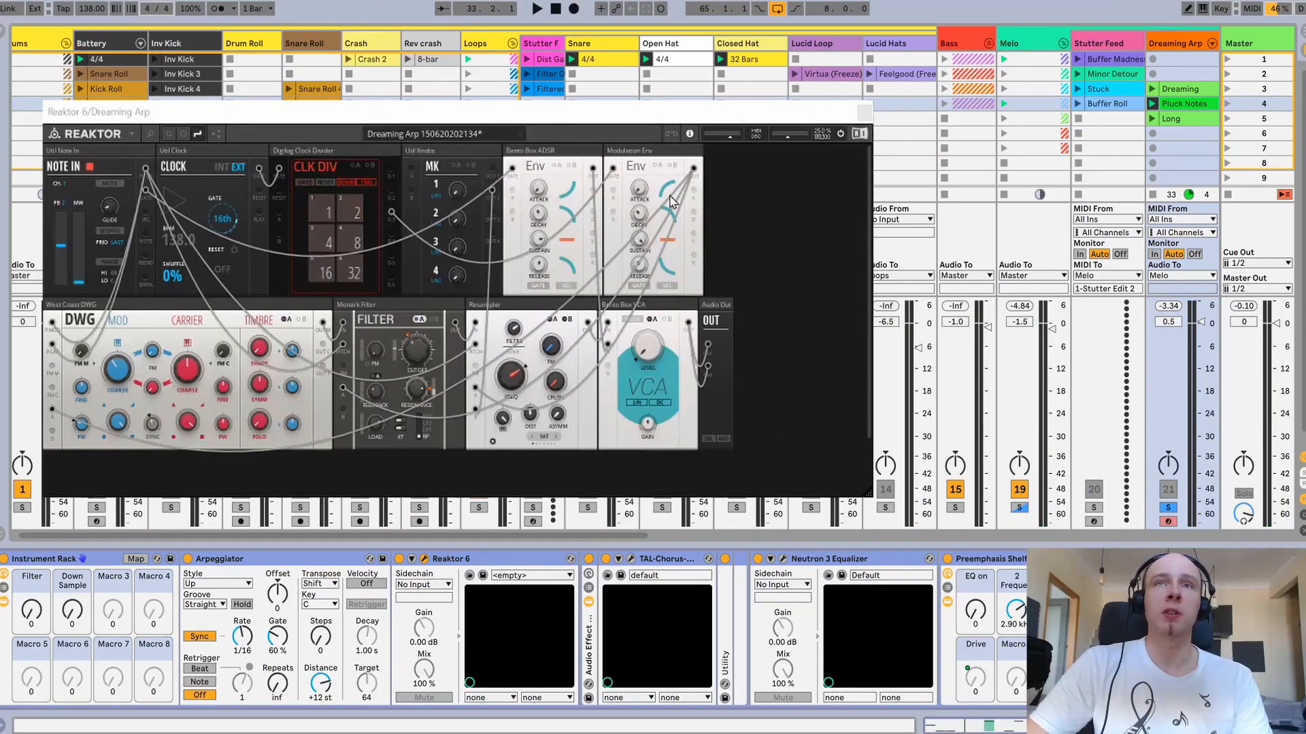
Step: Unplug the clock divider's cable from the Modulation Env during playback, and reconnect it to the same input
key("space")
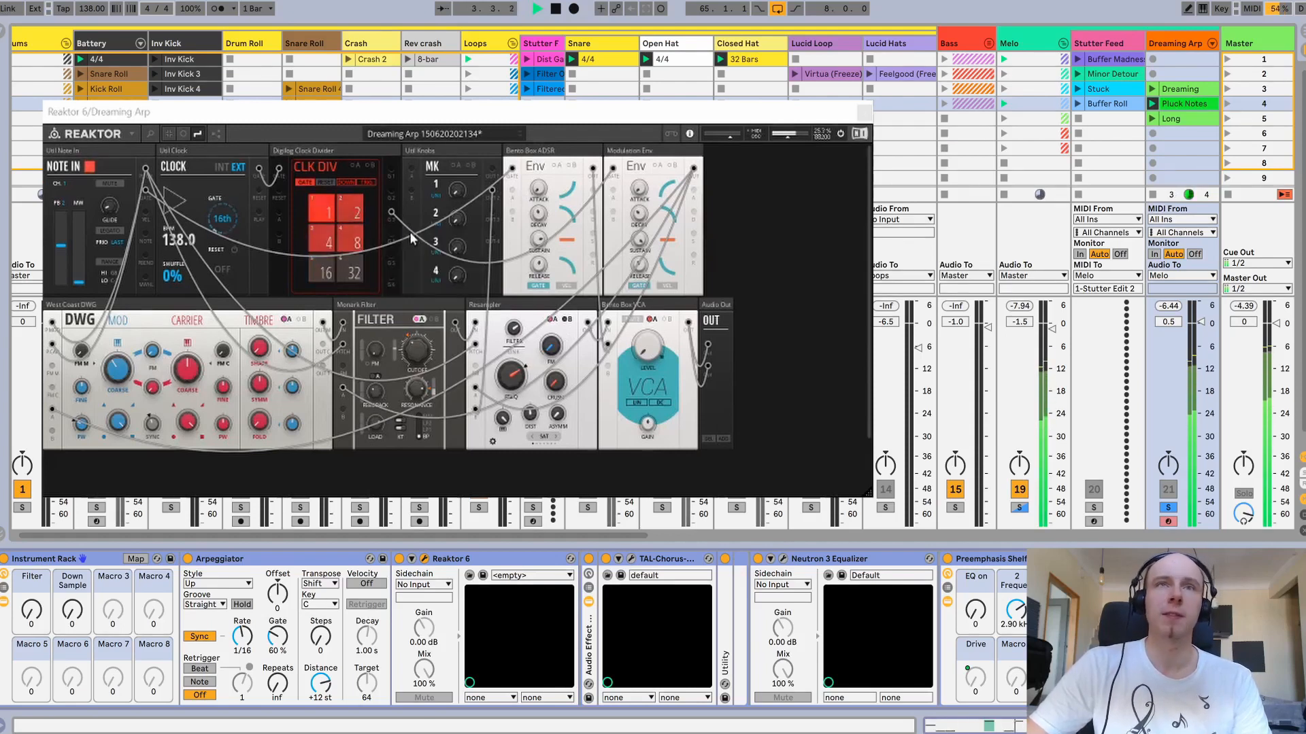
left_click_drag(613, 169, 642, 174)
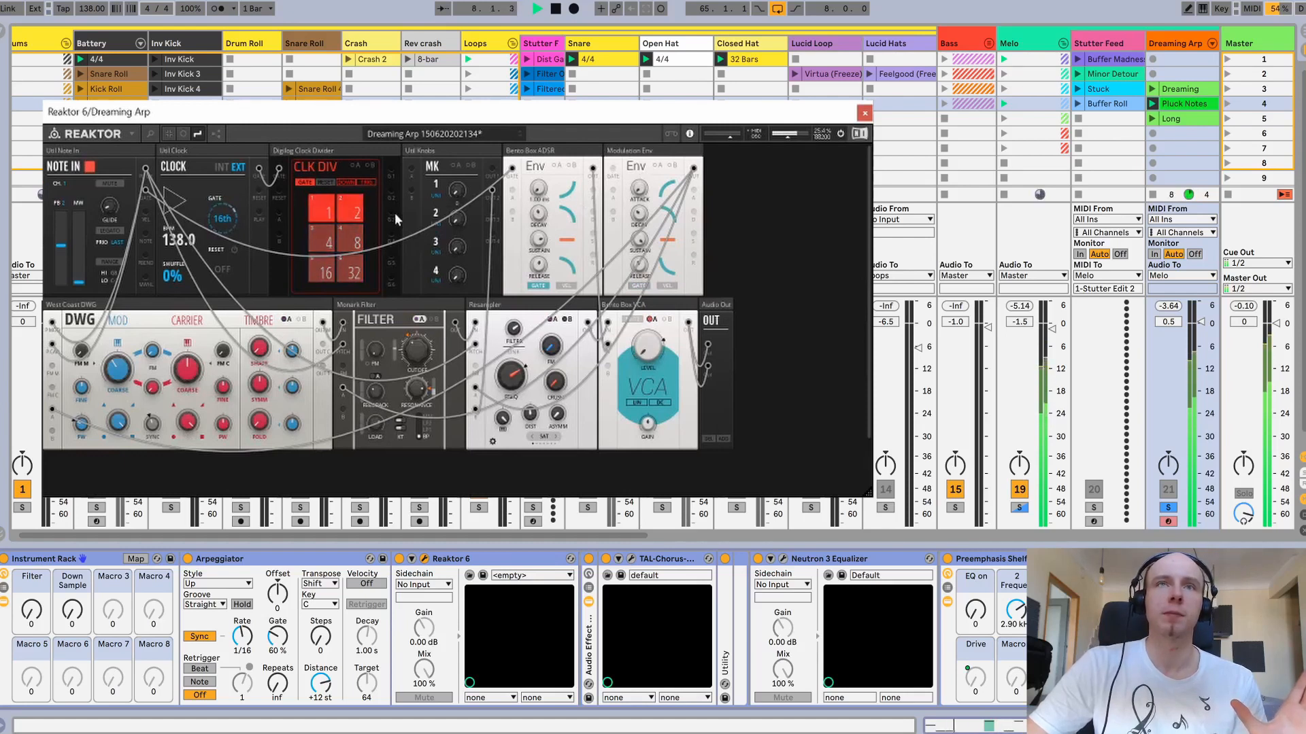
left_click_drag(391, 213, 612, 168)
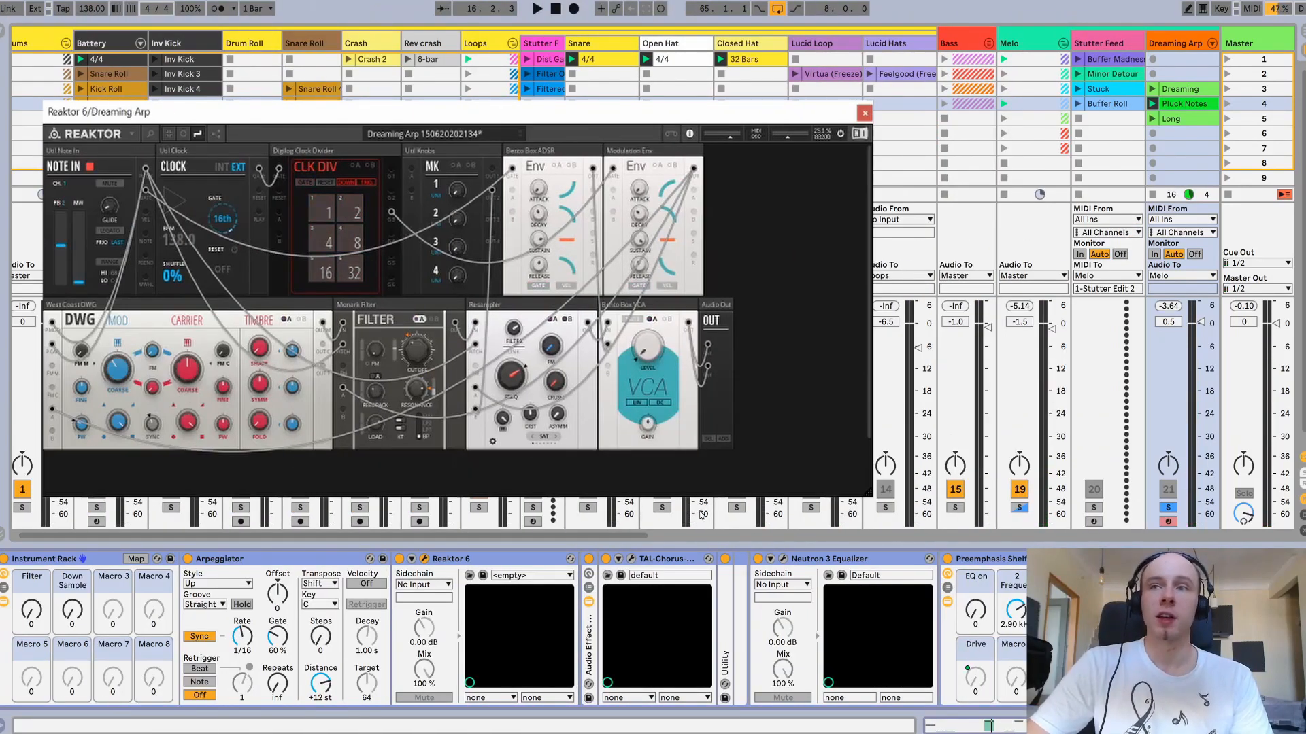
Step: Select the Master track, shrink its expanded Spectrum display, start playback and fold the Podcast Sidechain Rack
left_click(1259, 47)
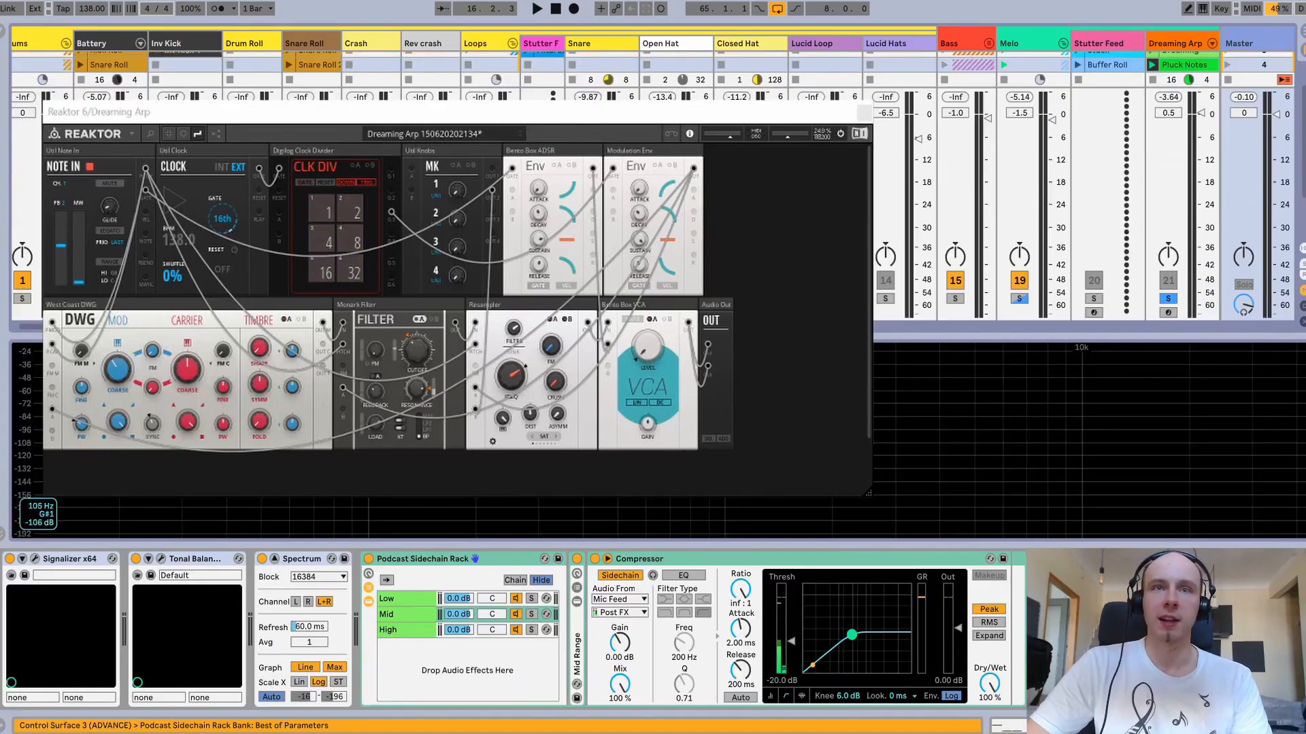
left_click(274, 559)
key("space")
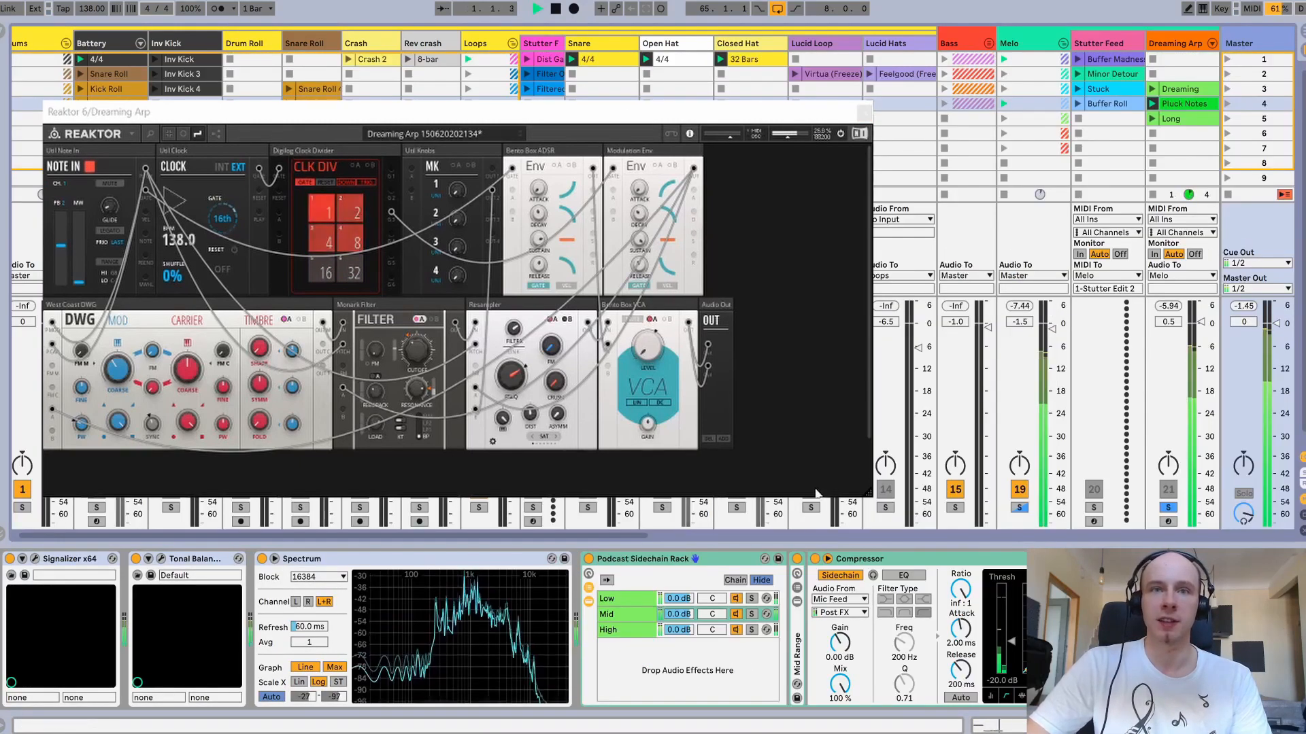
double_click(629, 561)
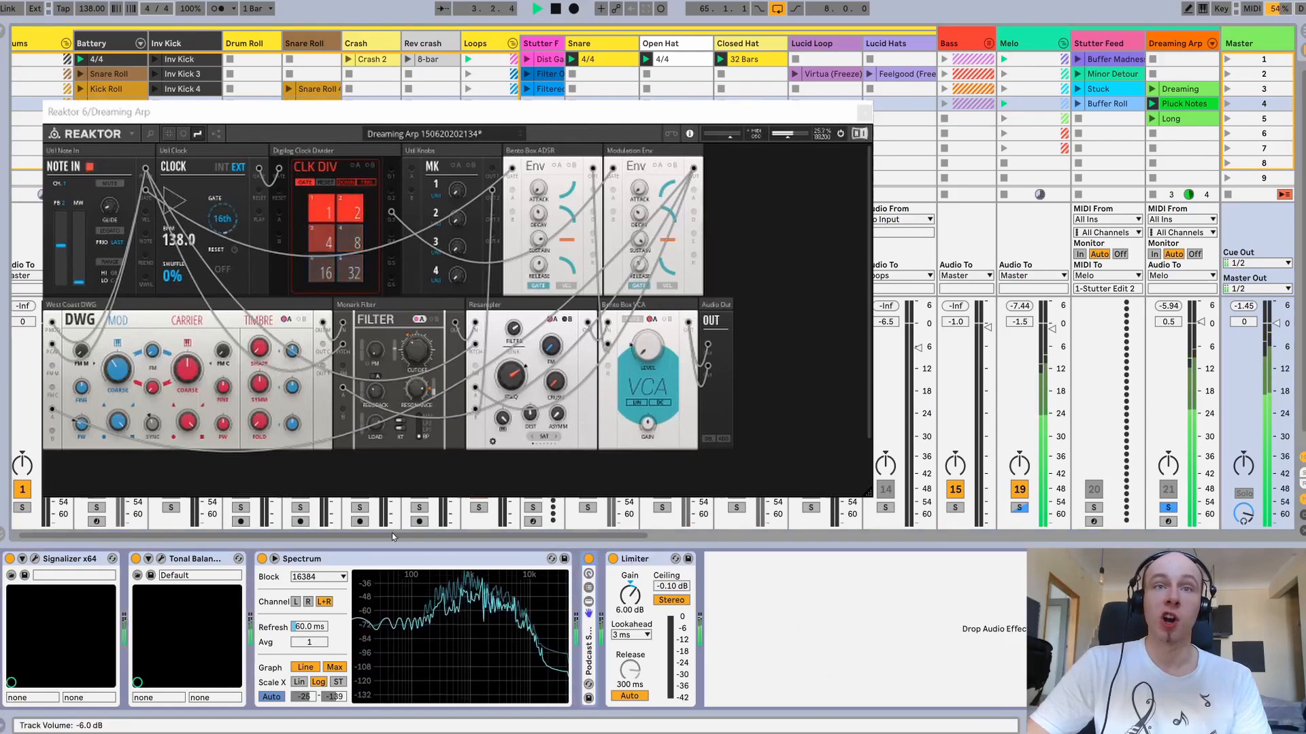
Step: Unsolo the Dreaming Arp track, mute and unmute it to compare the full mix, and replay the mix
scroll(400, 523, "left", 2)
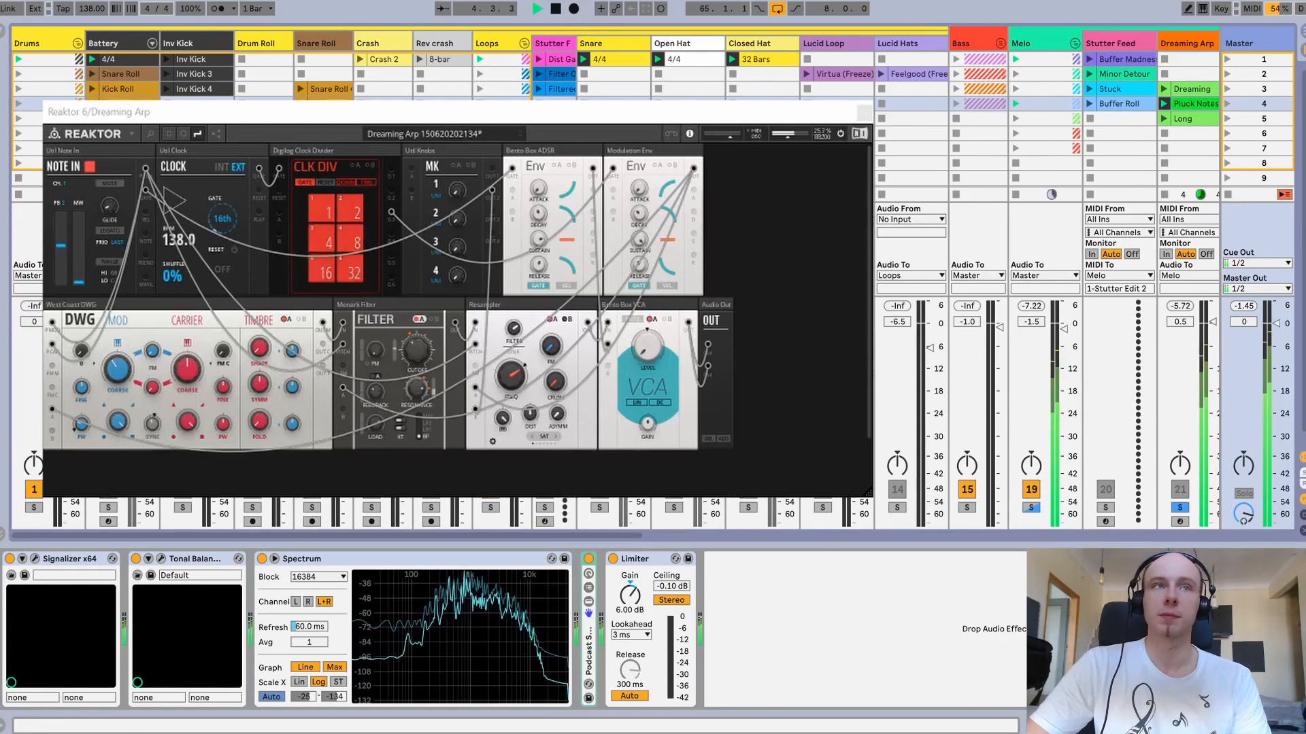
left_click(1180, 507)
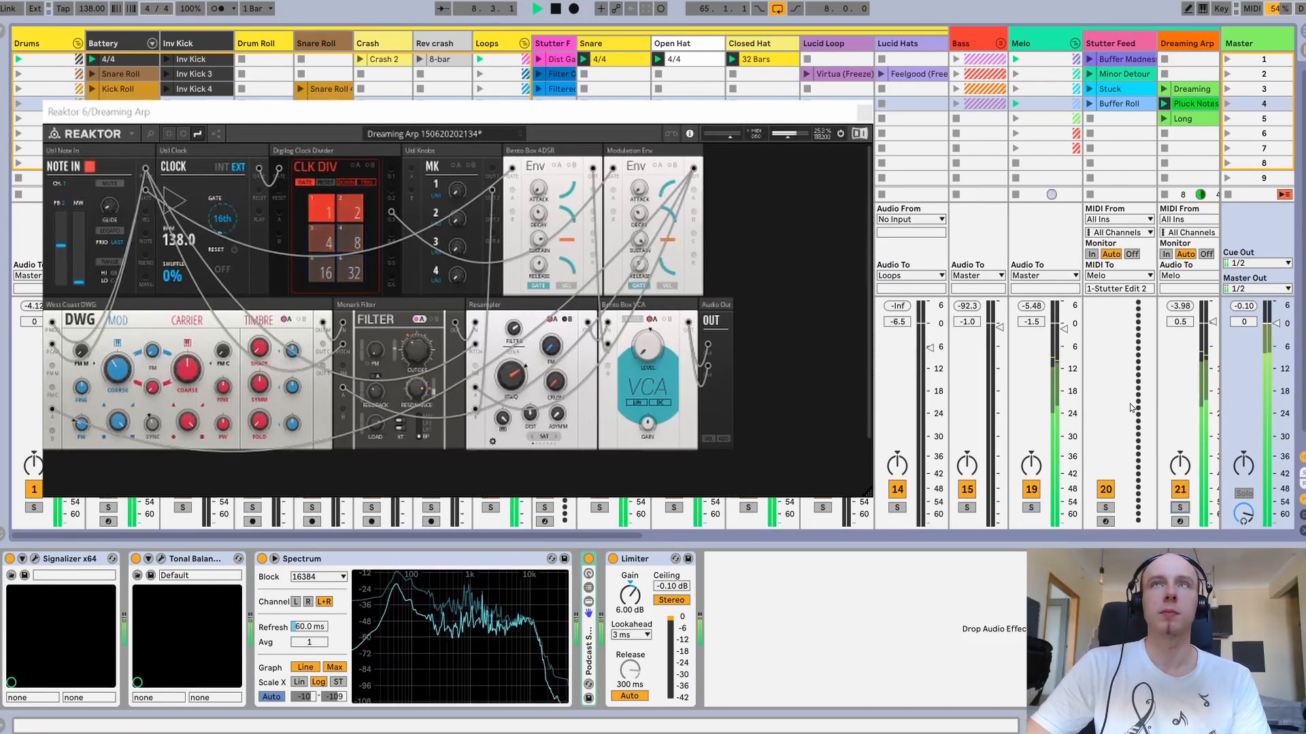
left_click(1180, 491)
left_click(1181, 494)
key("space")
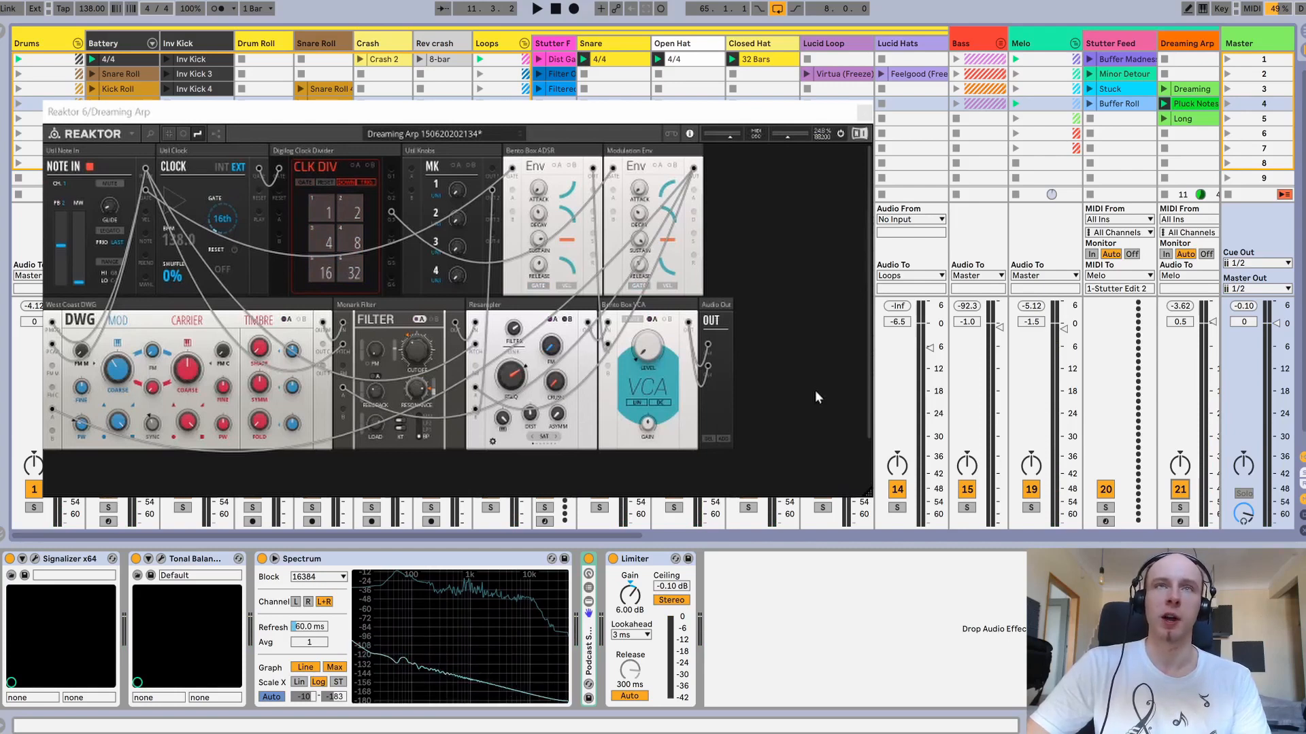
key("space")
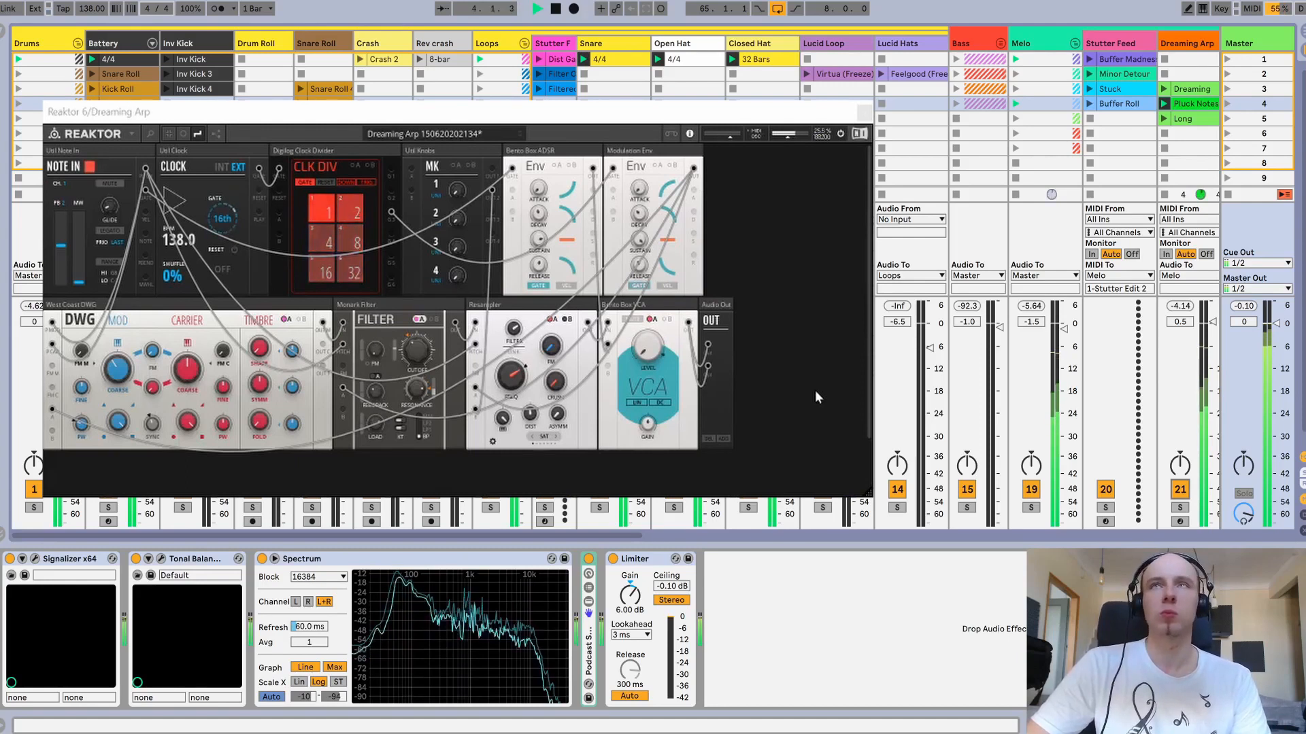
key("space")
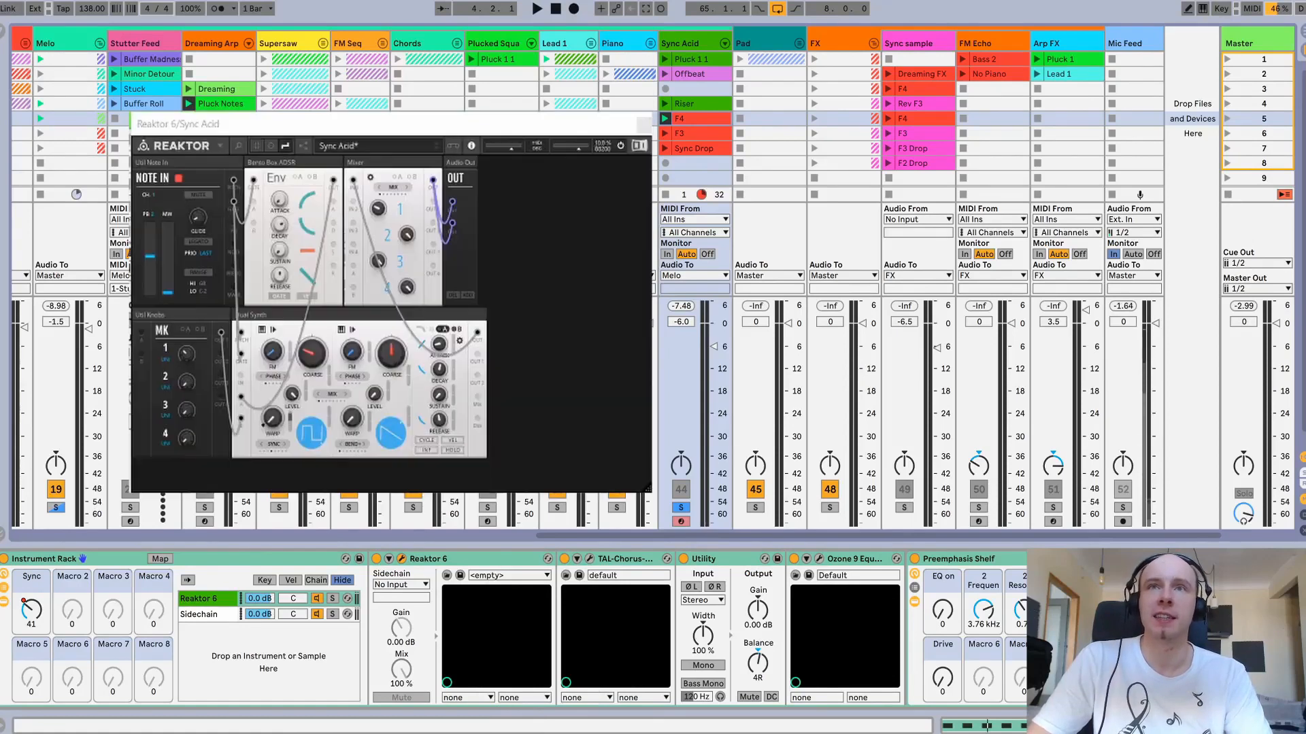
Step: Play the Sync Acid track's F4 clip and inspect the Dual Synth block in its Reaktor patch
left_click(664, 118)
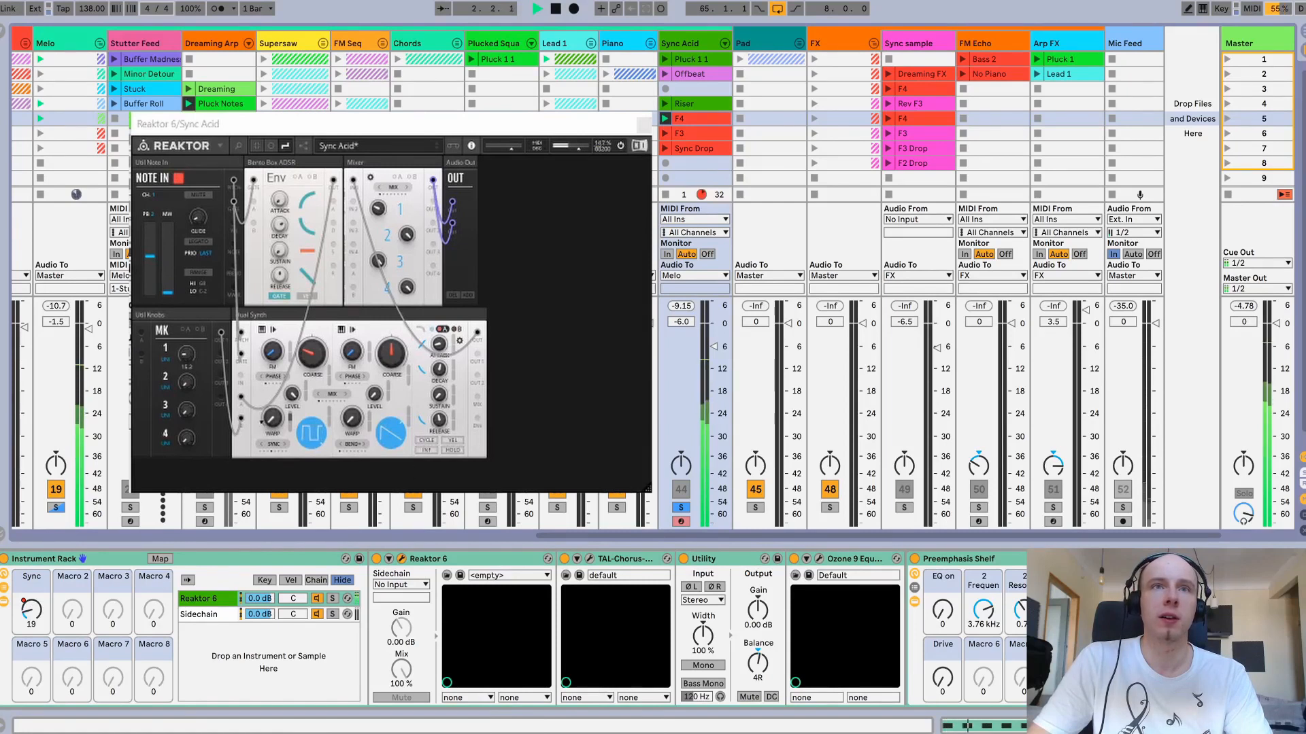
left_click(350, 321)
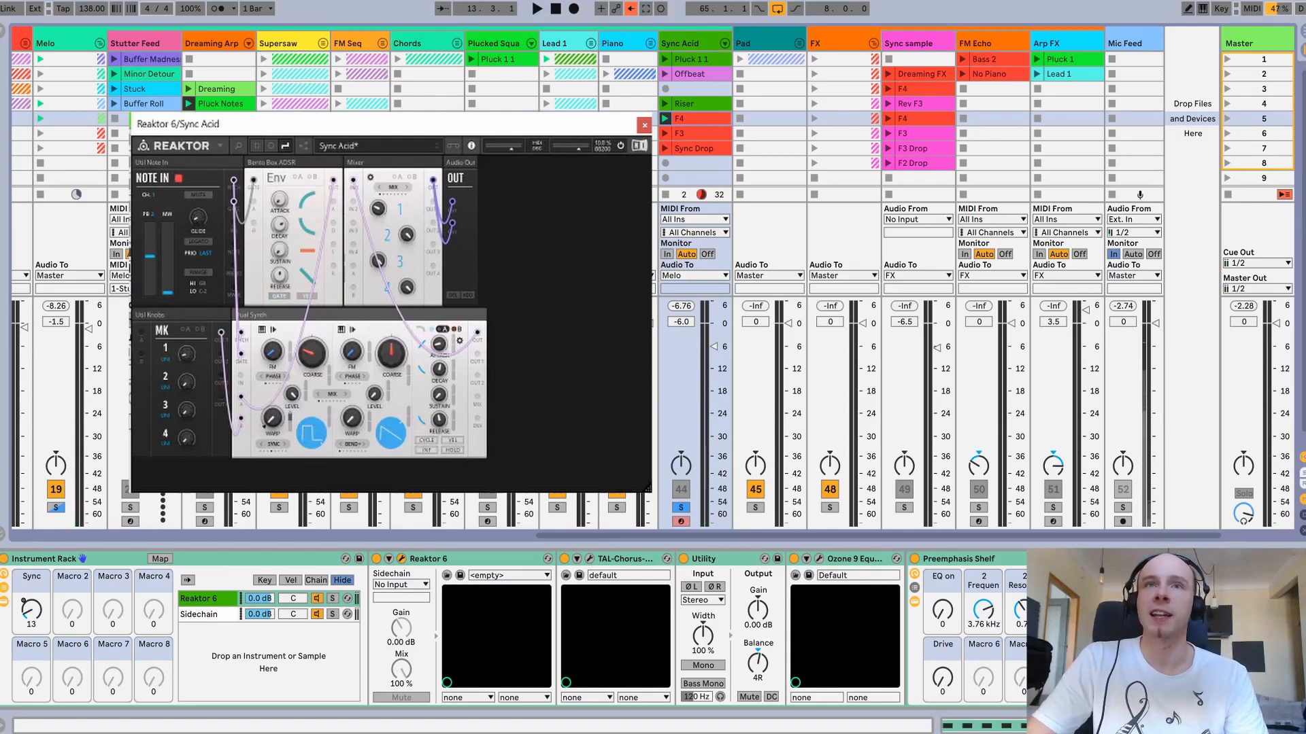
Step: Close the Sync Acid Reaktor window, solo the Sync sample track and examine the start of its Dreaming FX clip's waveform
left_click(536, 124)
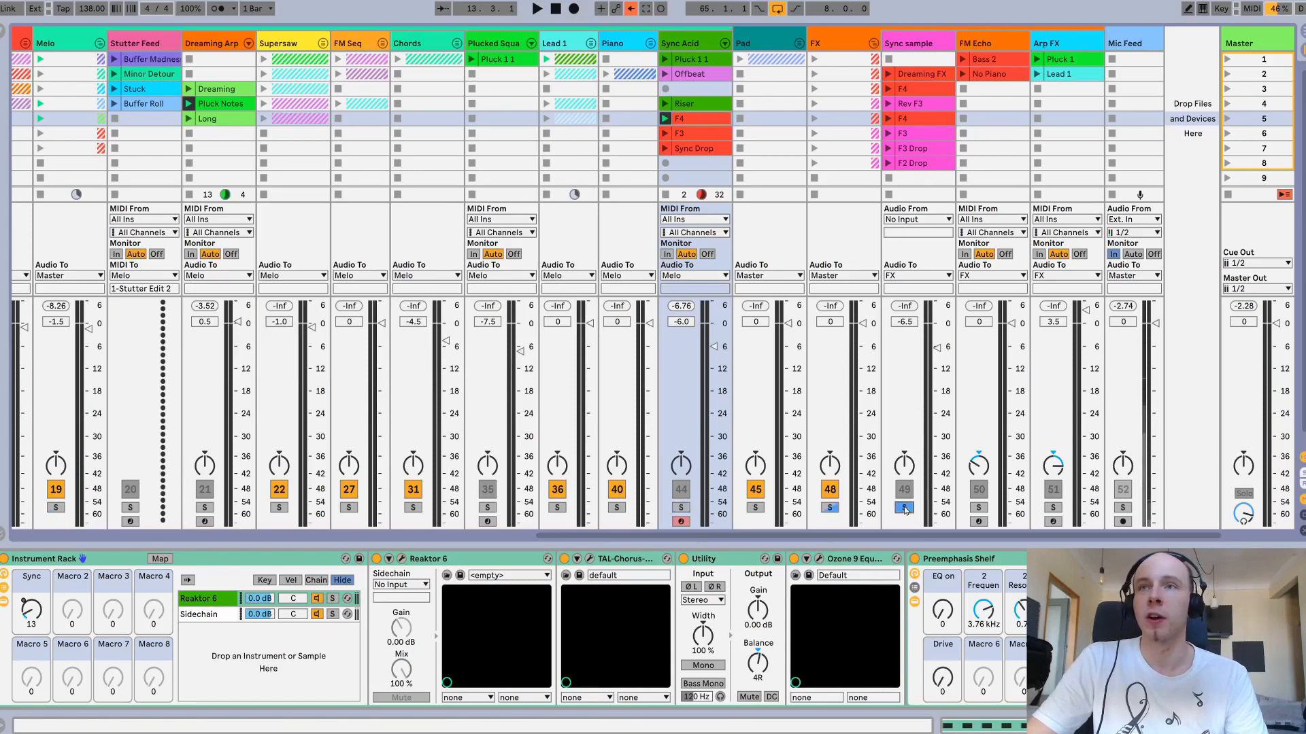
left_click(912, 74)
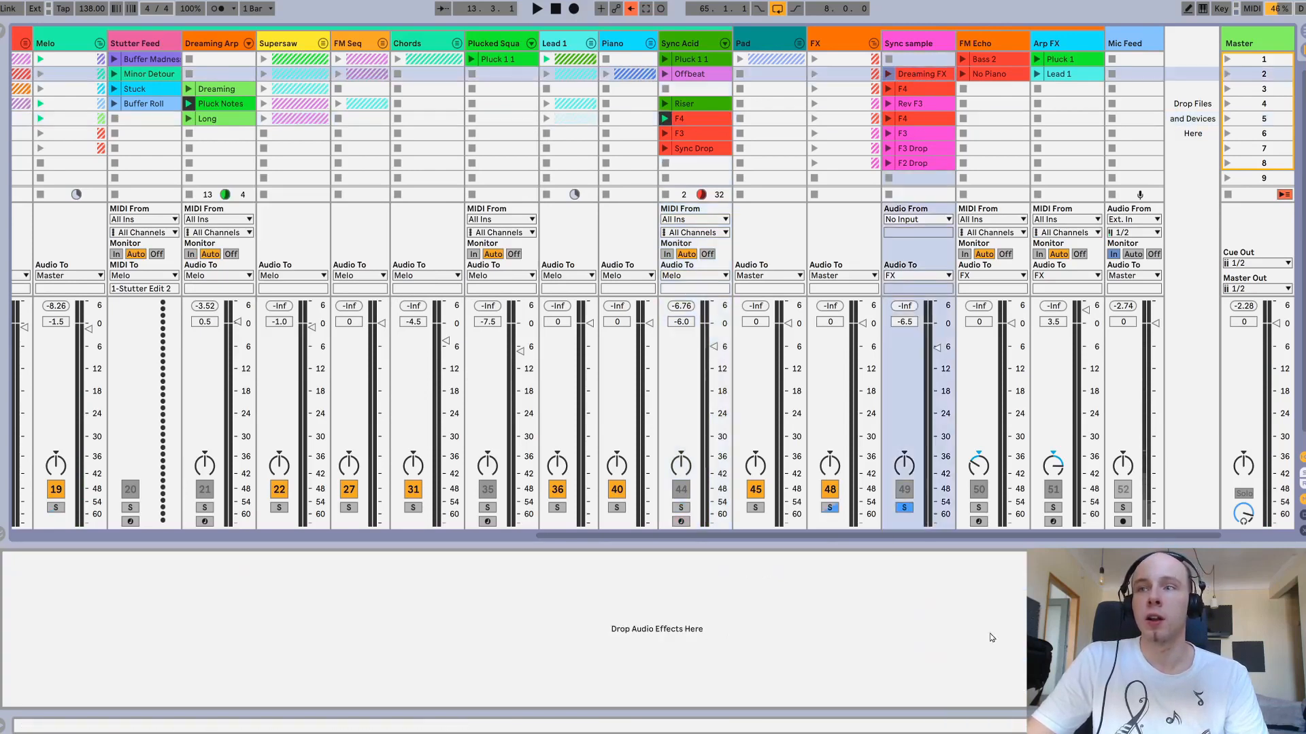
double_click(912, 74)
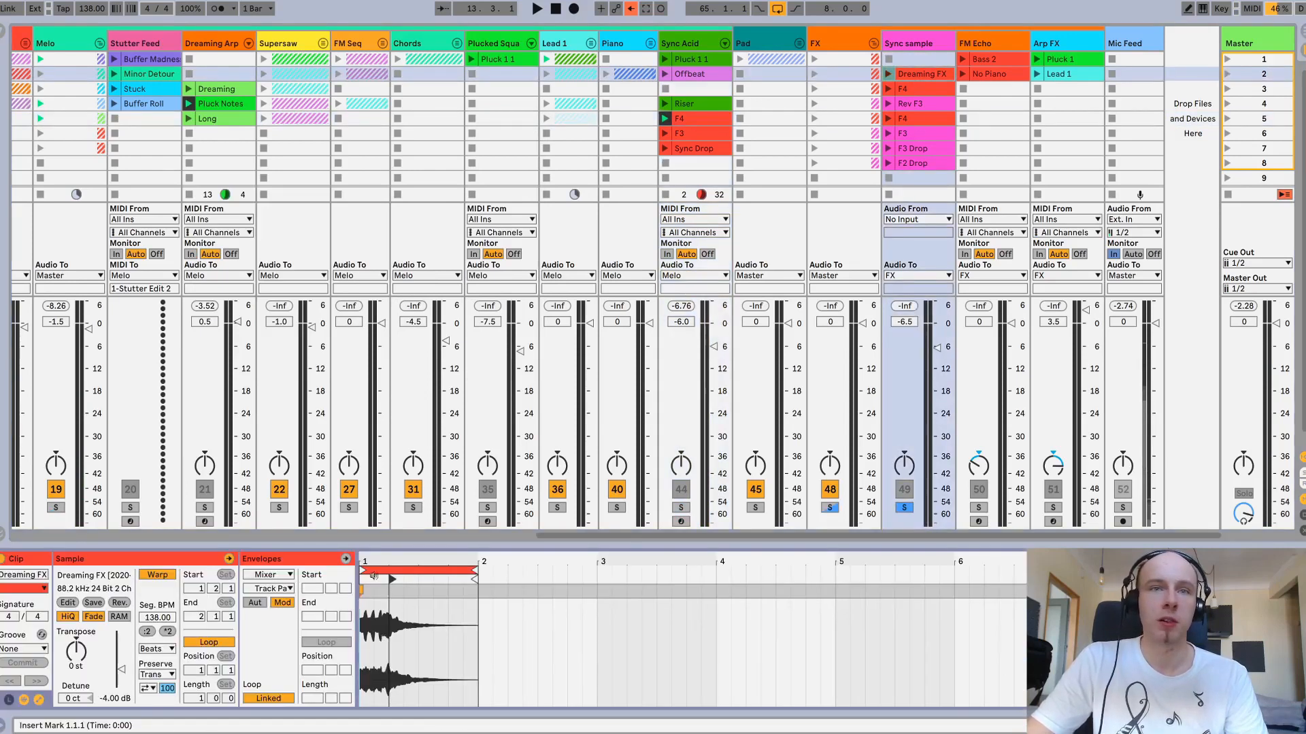
left_click_drag(366, 556, 370, 596)
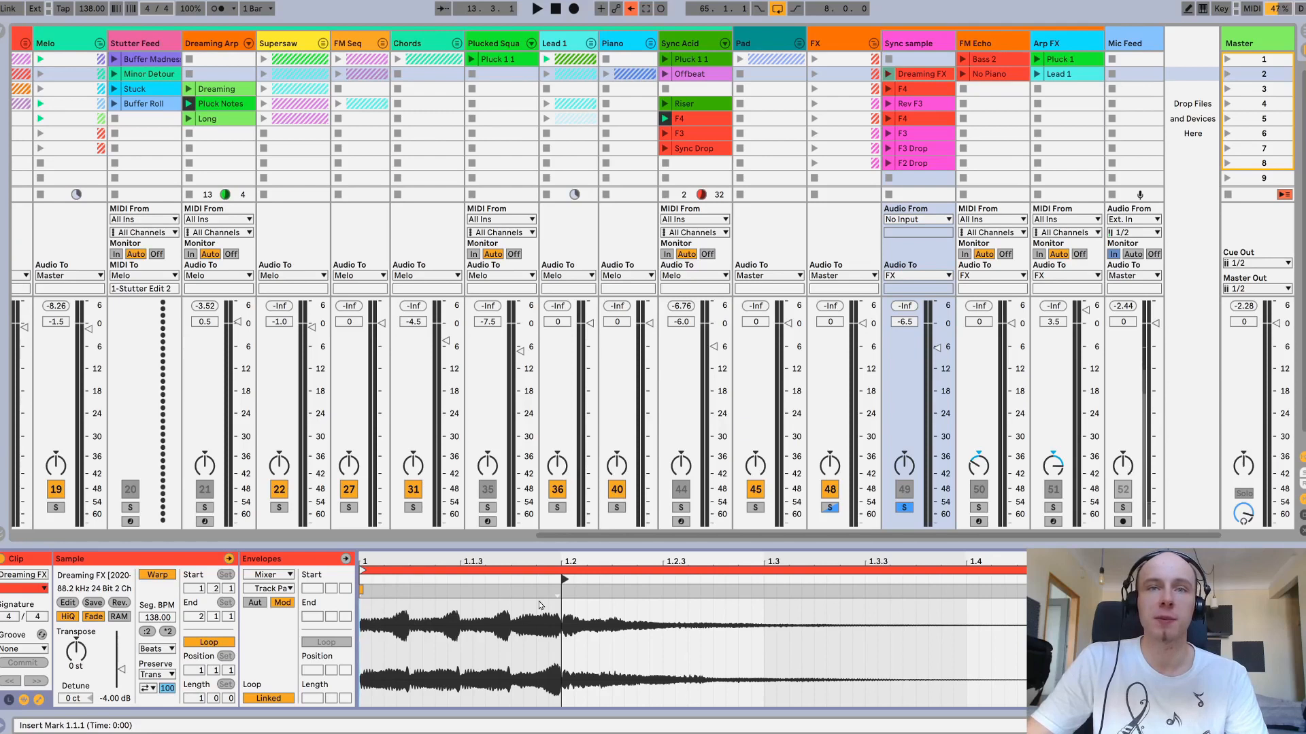
Step: Audition the Dreaming FX clip with the Sync Acid clip stopped, and set its loop length to 8 bars
left_click(888, 74)
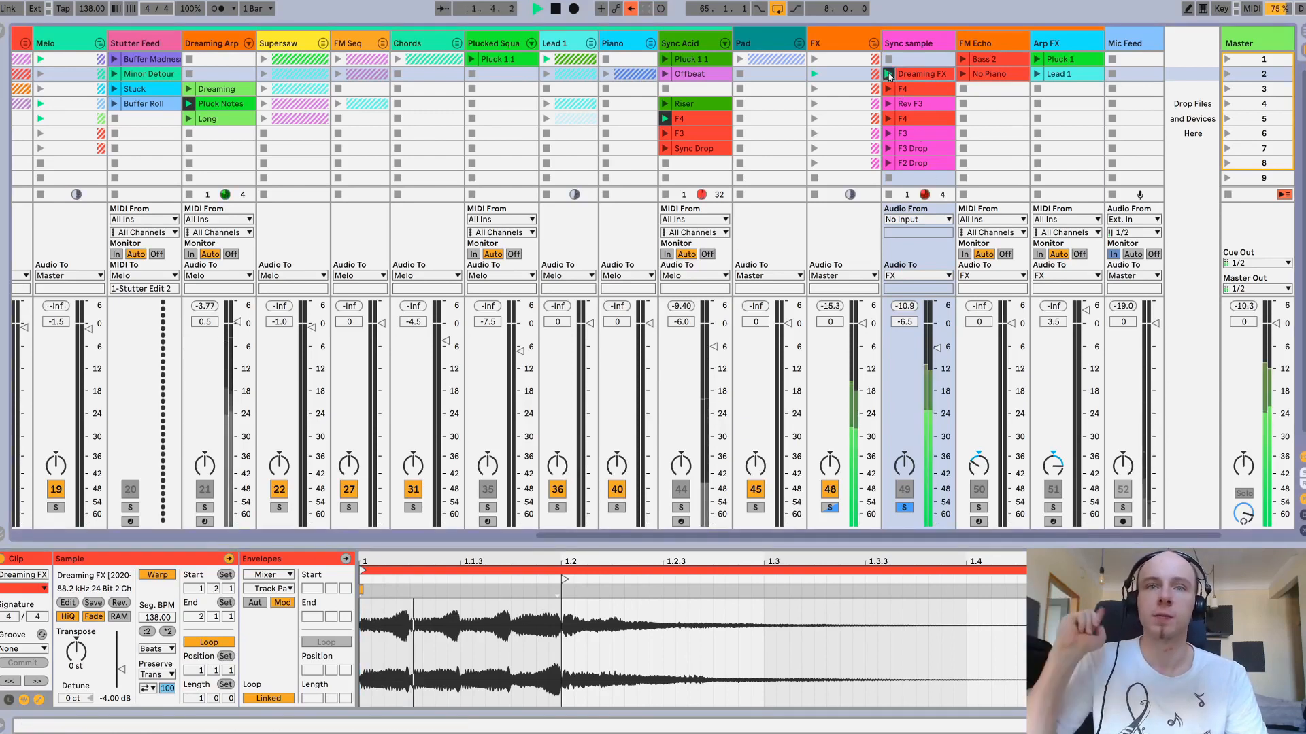
left_click(666, 196)
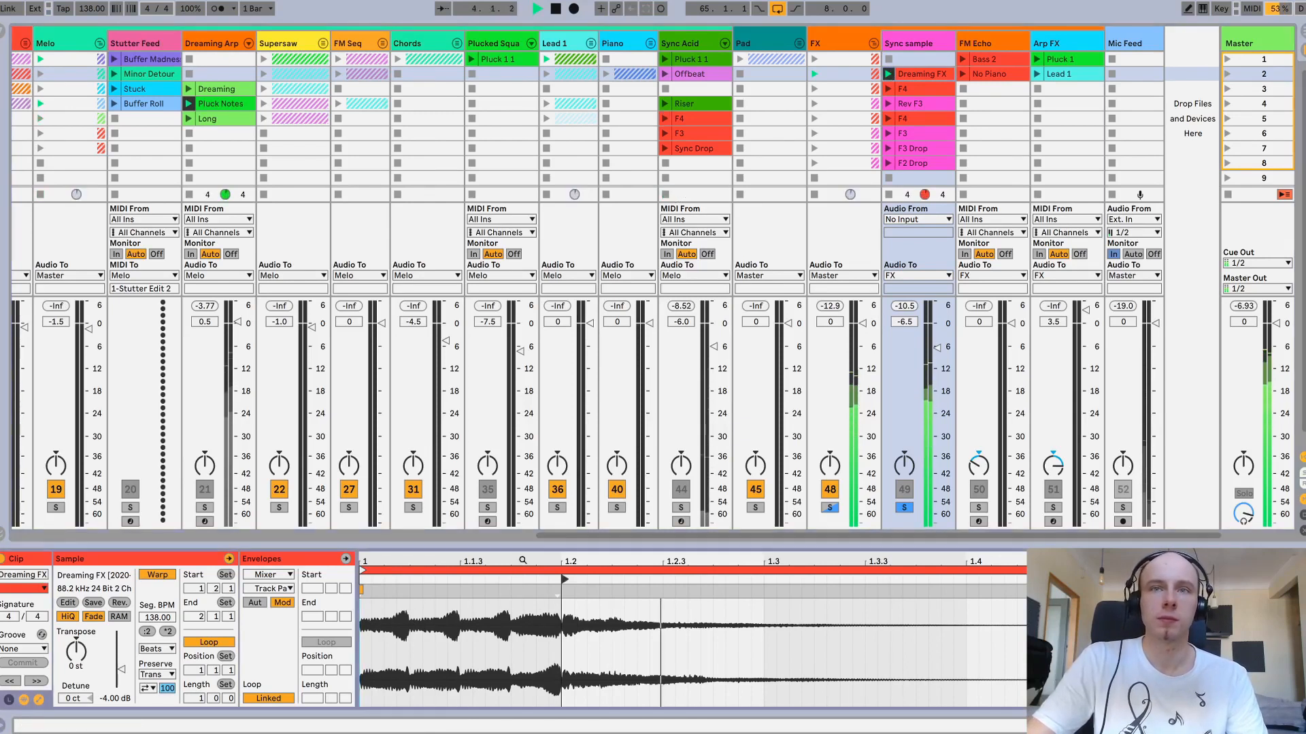
key("space")
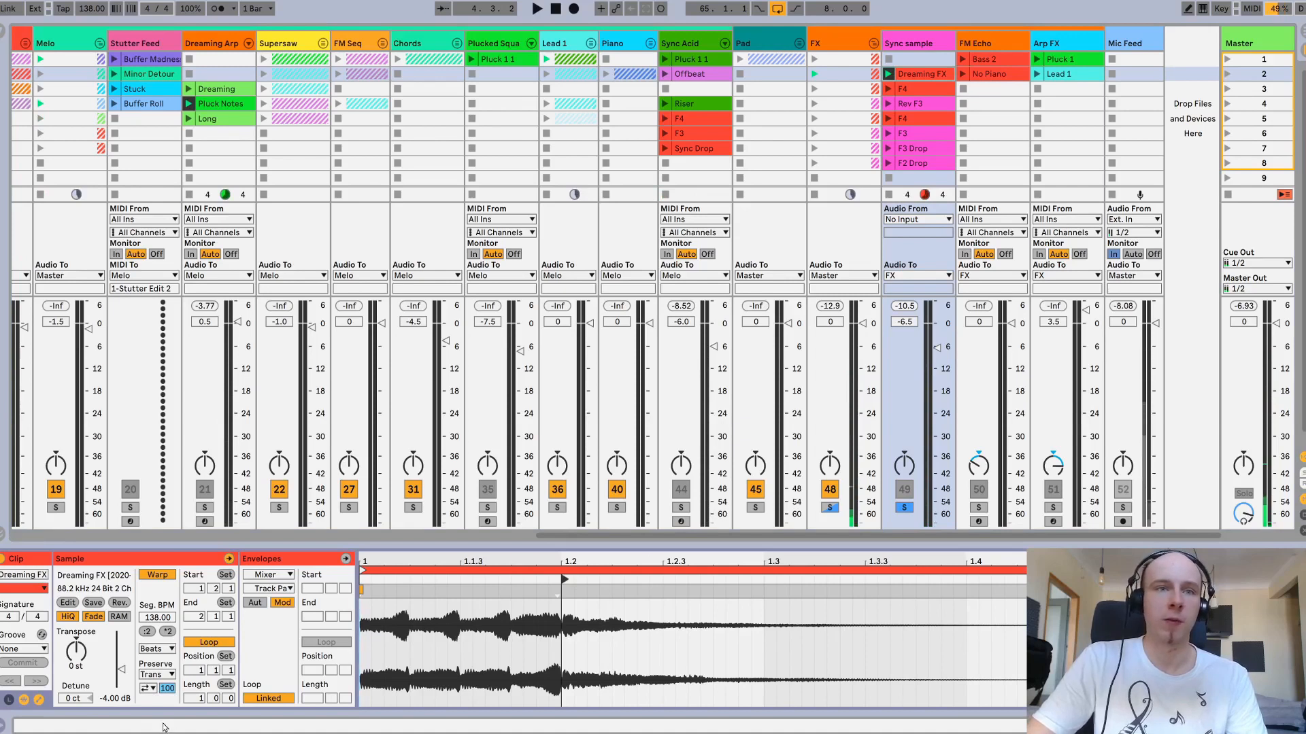
left_click_drag(202, 702, 201, 687)
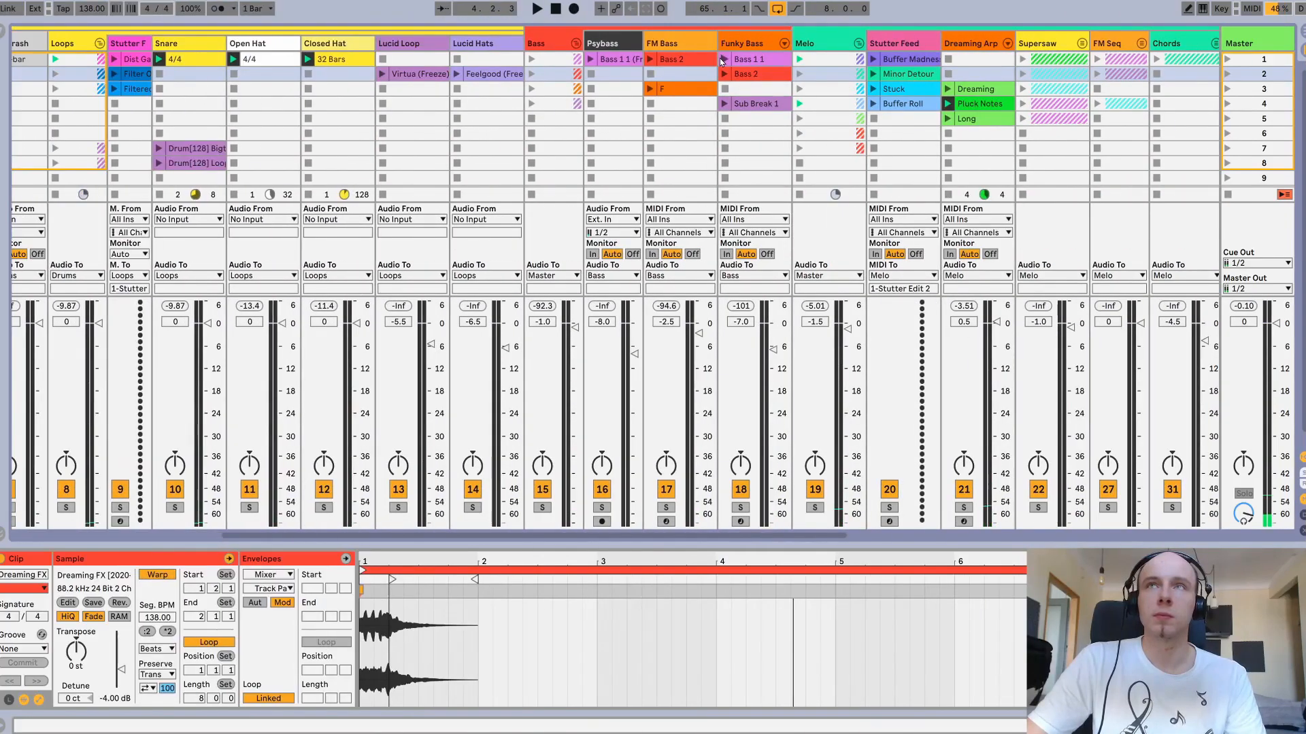
Step: Play the Funky Bass track's Bass 1 1 clip in the mix, mute the Dreaming Arp track and replay from the start
left_click(724, 59)
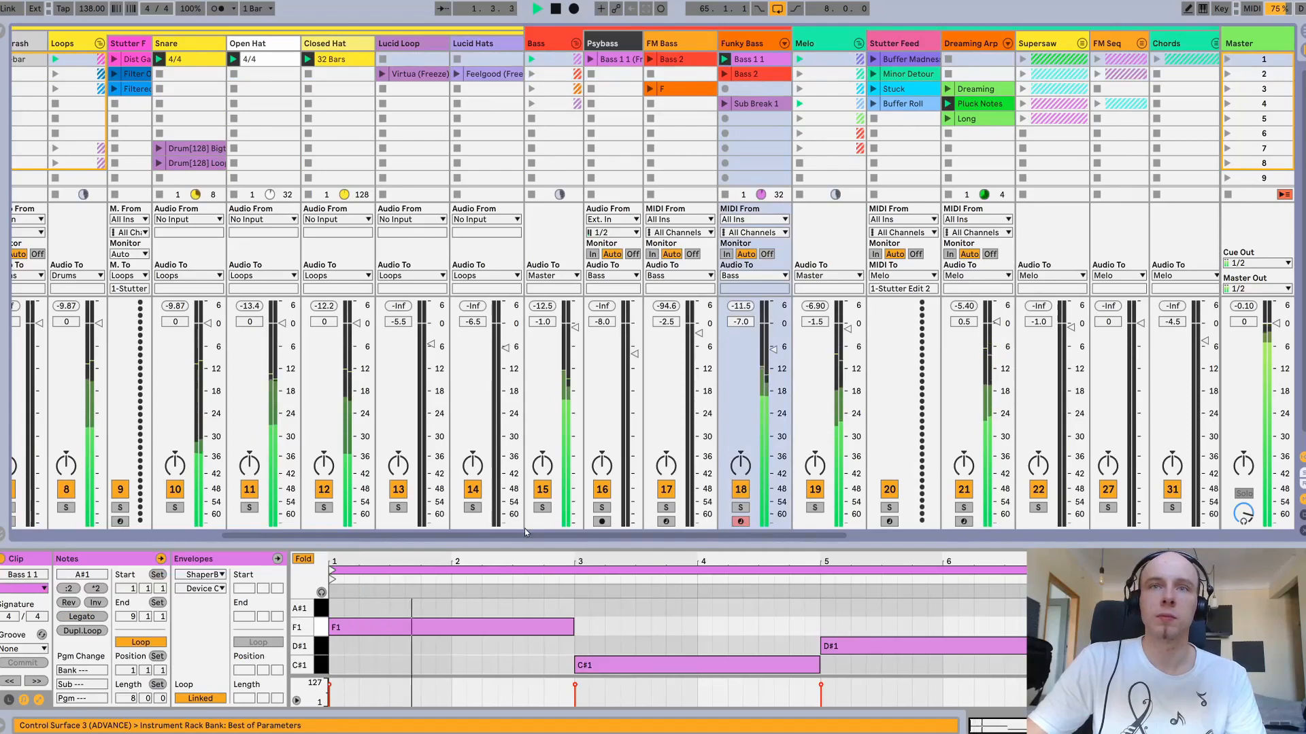
left_click_drag(570, 534, 680, 530)
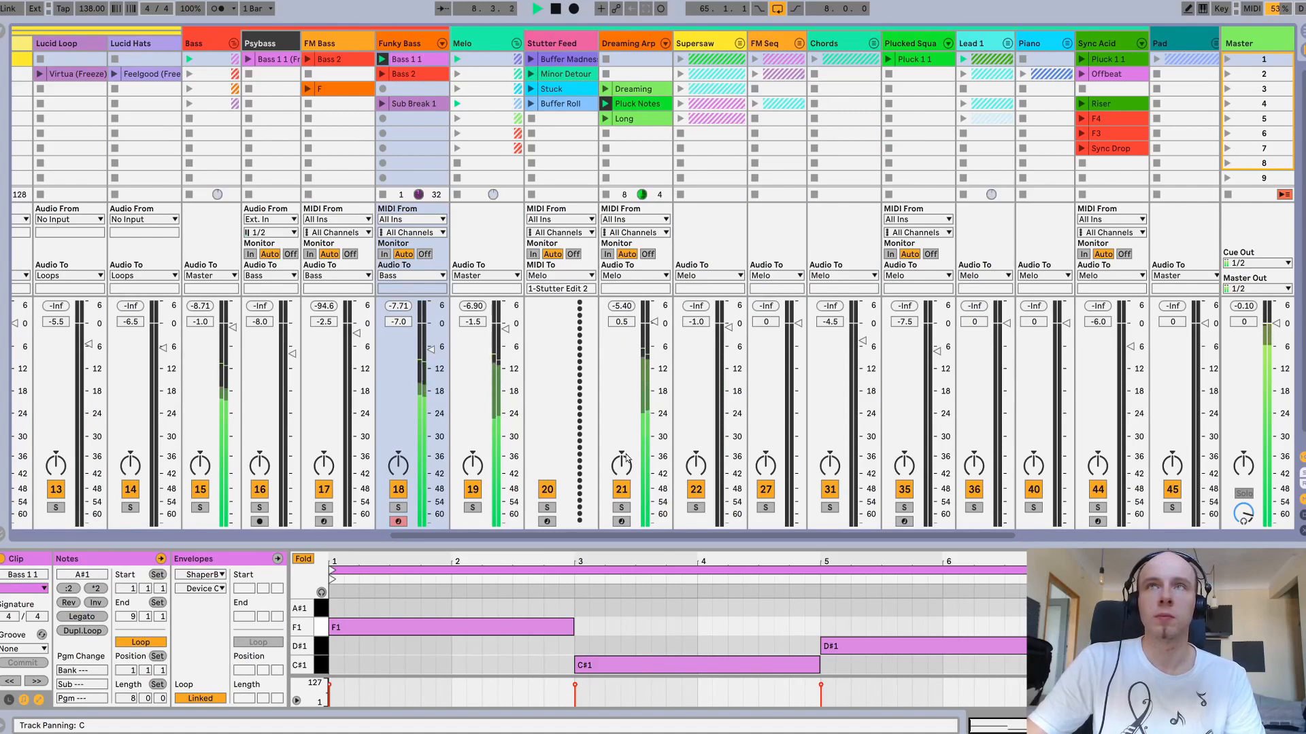
left_click(619, 490)
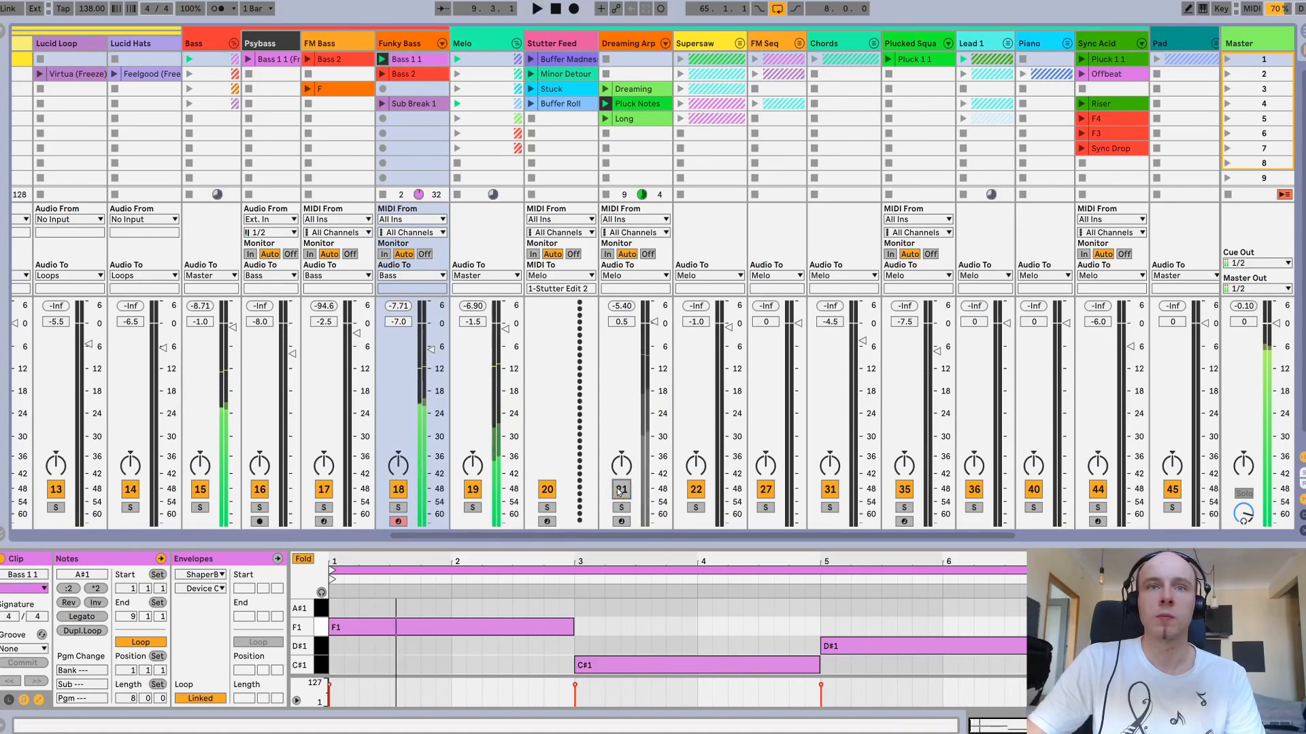
left_click(556, 8)
left_click(556, 8)
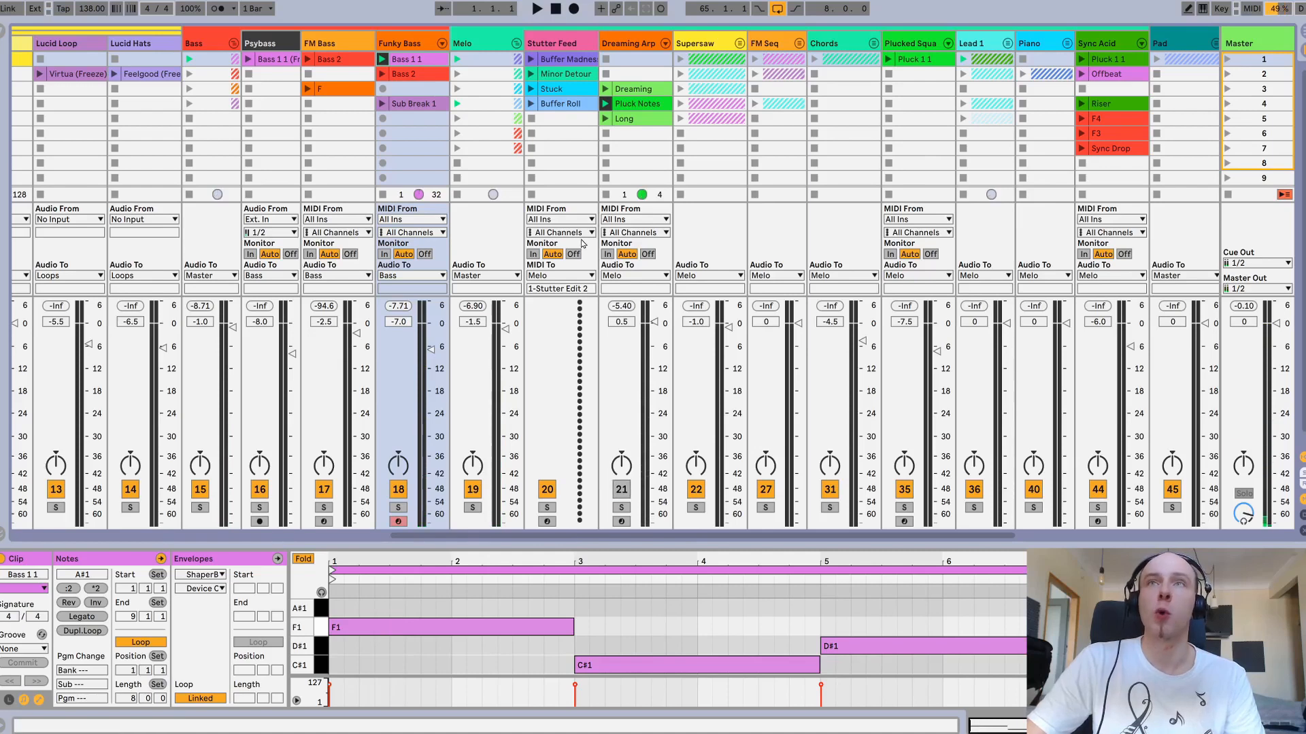
key("space")
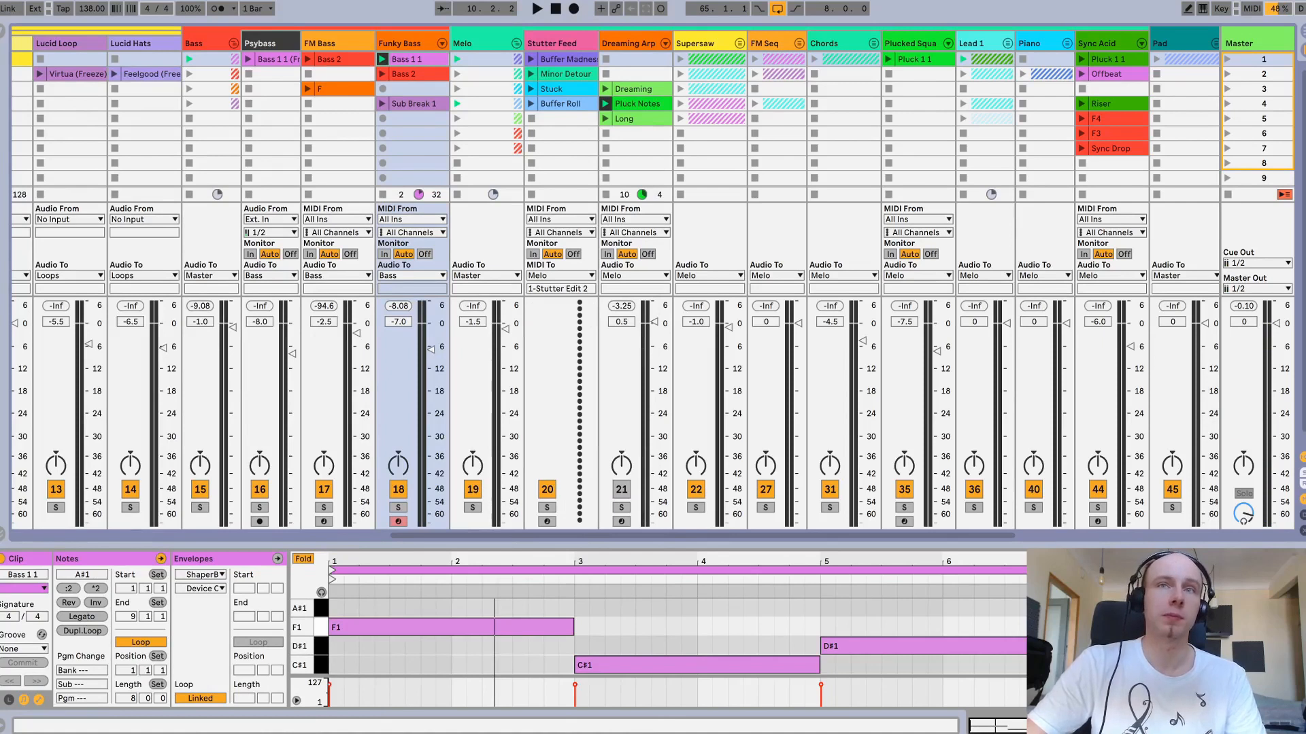
Step: Reopen the Sync sample track's Dreaming FX clip to view its sample
scroll(1123, 369, "right", 6)
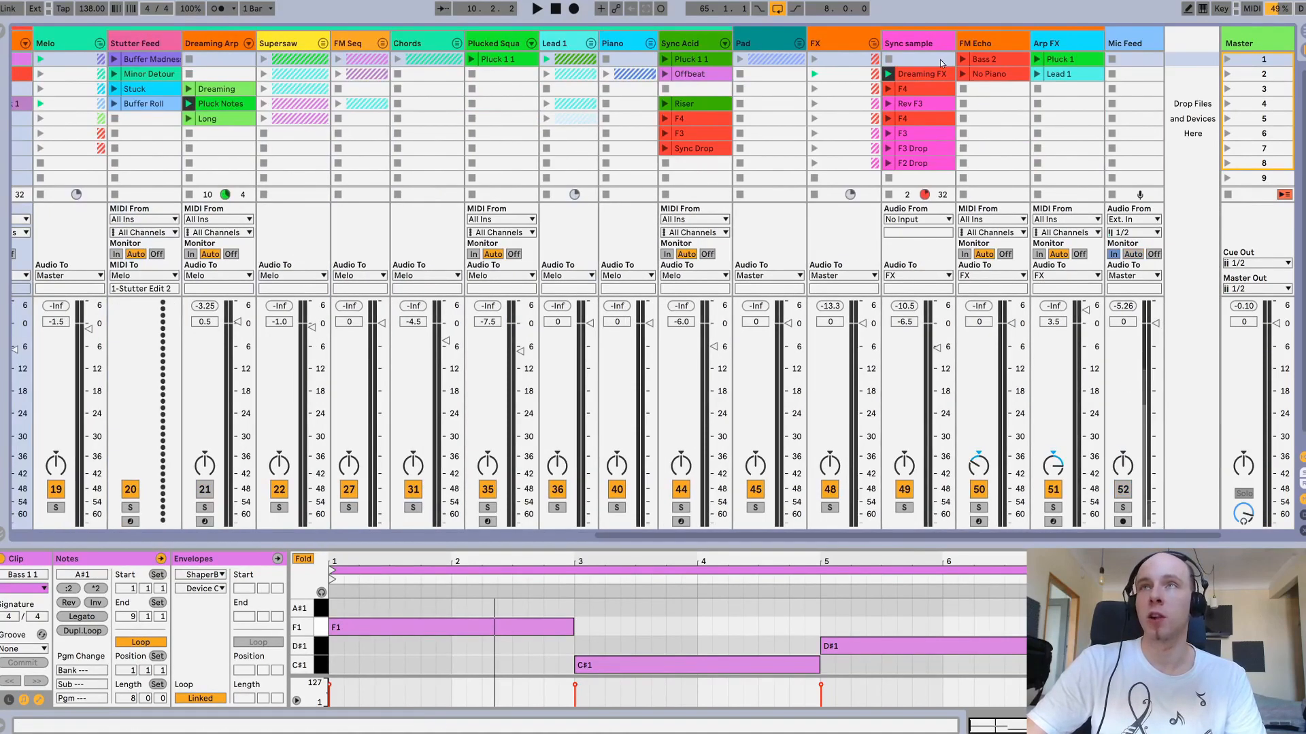
left_click(924, 74)
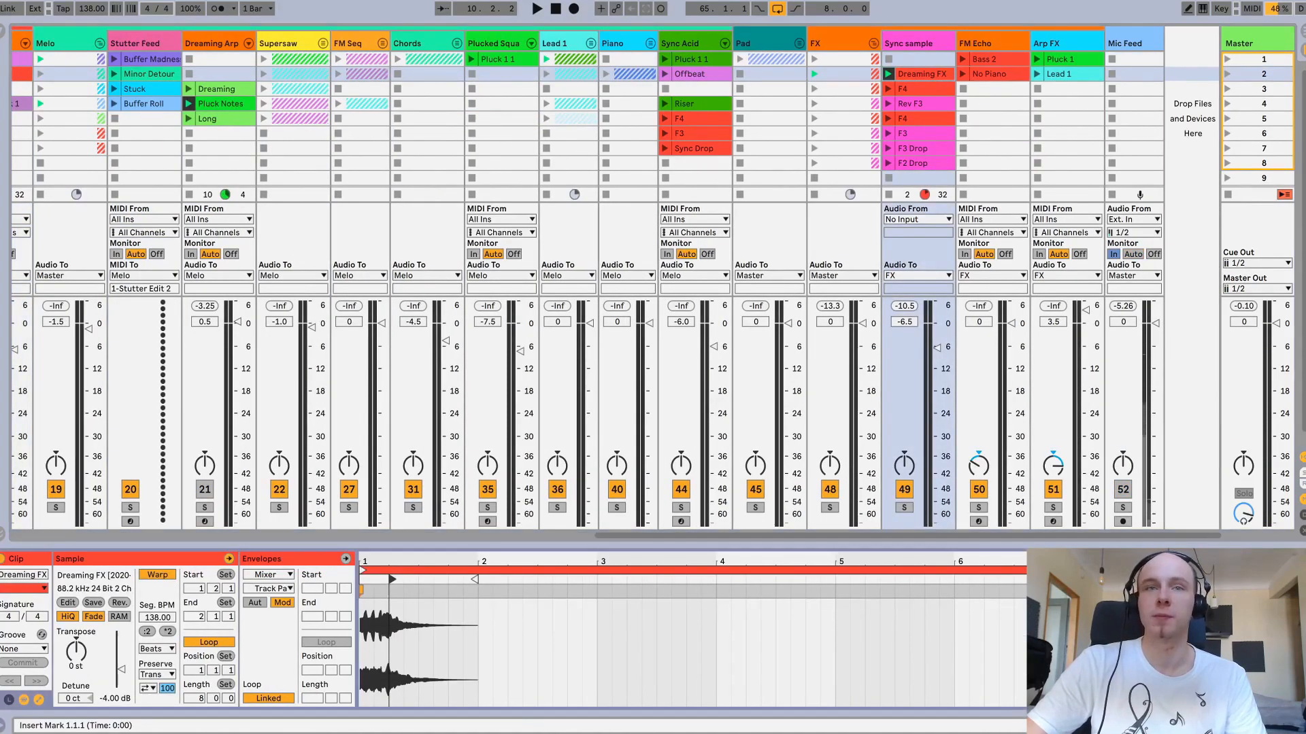